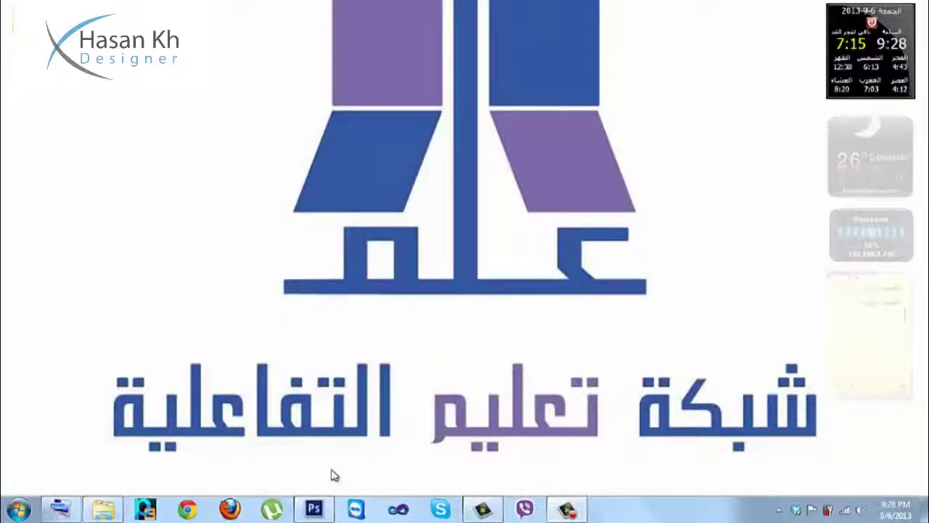
Launch Photoshop from the Windows taskbar.
click(313, 508)
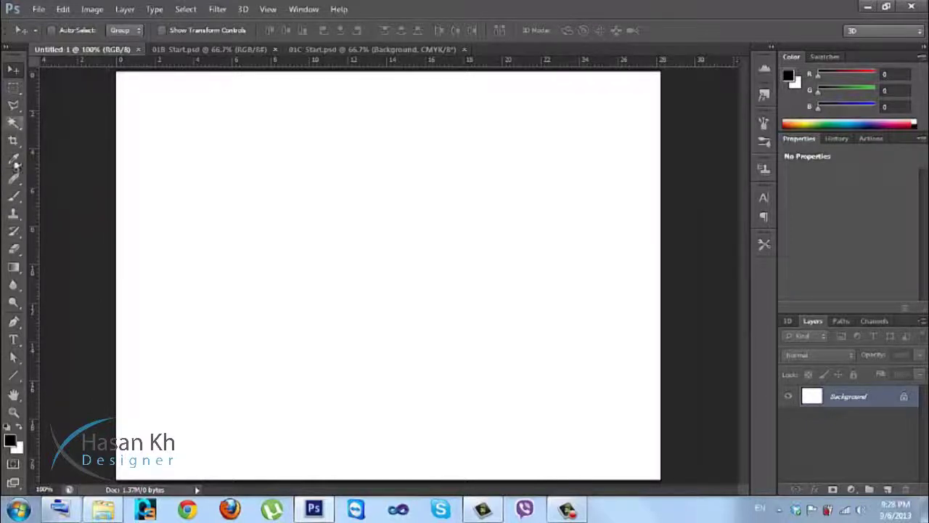
Select the Brush tool and enlarge the brush to 60 px.
click(15, 202)
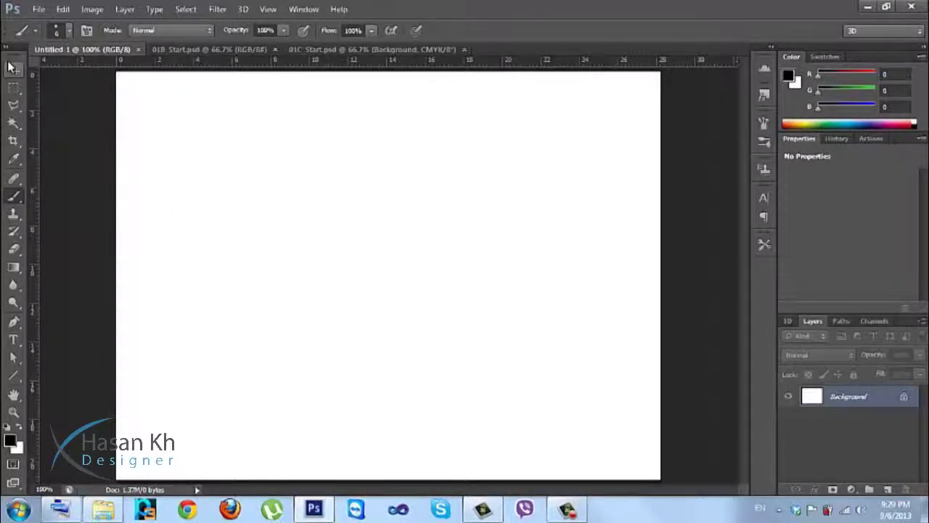
click(14, 69)
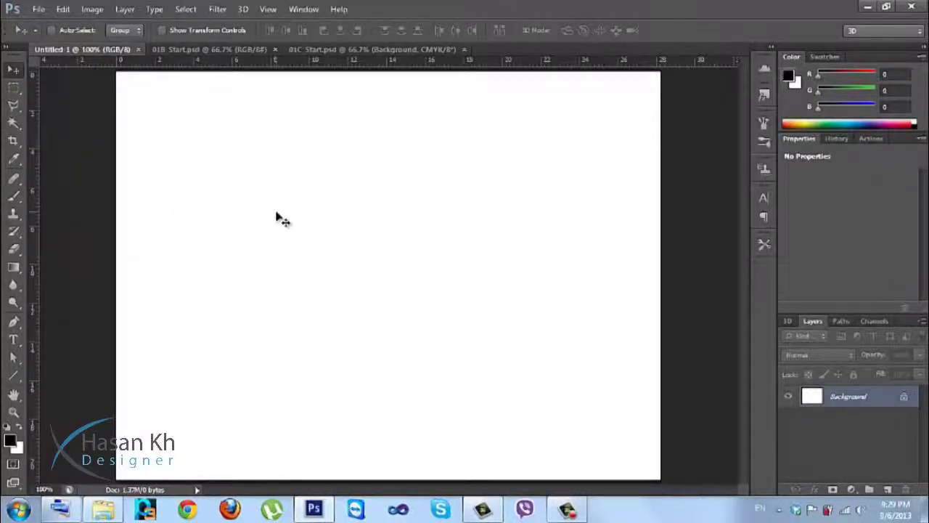
key(b)
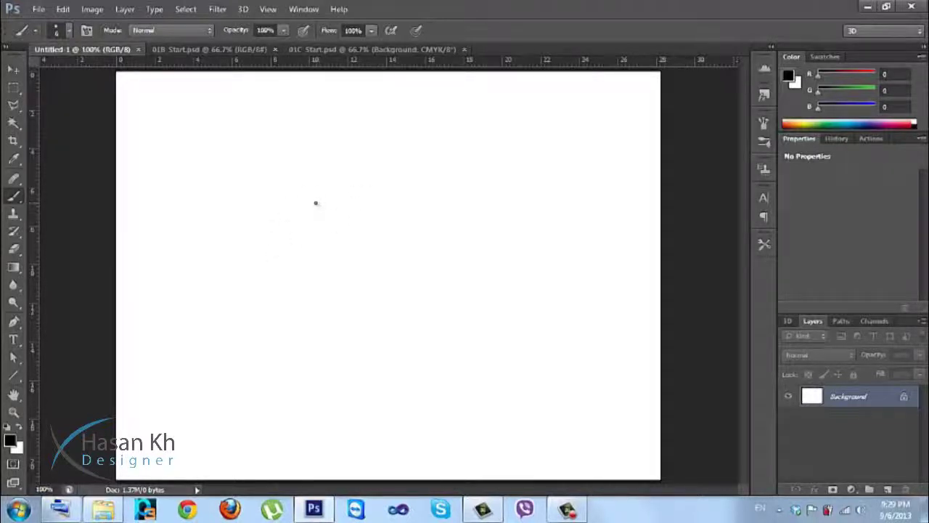
key(bracketright)
key(bracketright)
key(bracketright)
key(bracketright)
key(bracketright)
key(bracketright)
key(bracketright)
key(bracketright)
key(bracketright)
key(bracketright)
key(bracketright)
key(bracketright)
key(bracketright)
key(bracketright)
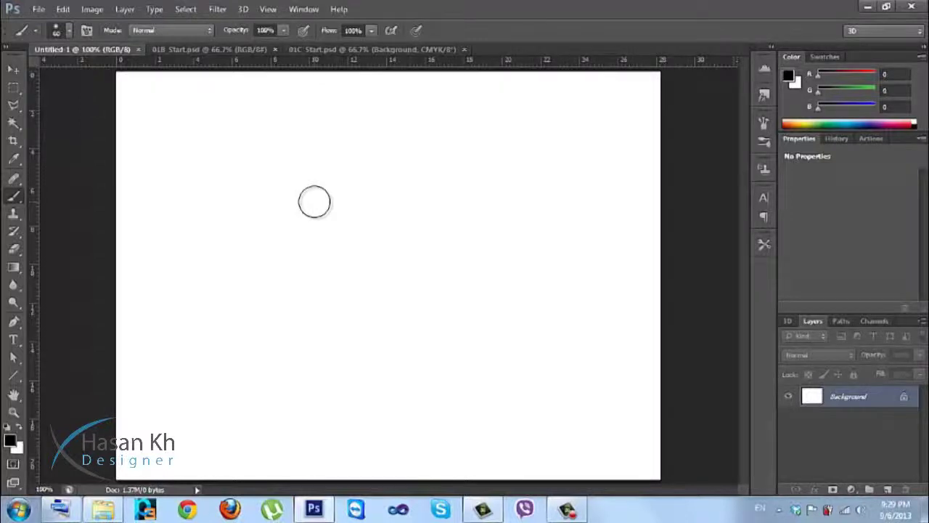
Set the brush to 162 px with 100% hardness and paint a hard black dot.
right_click(314, 202)
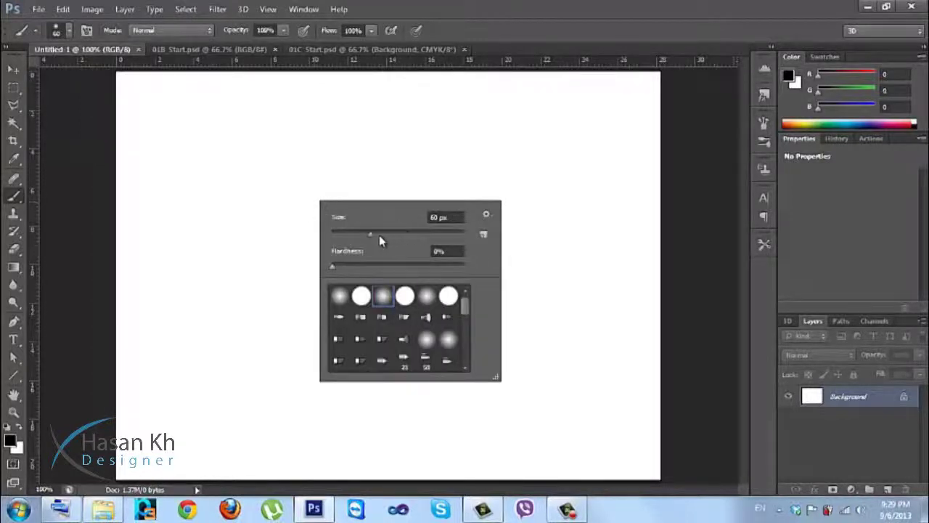
mouse_move(369, 234)
mouse_down()
mouse_move(328, 234)
mouse_move(432, 233)
mouse_move(334, 236)
mouse_up()
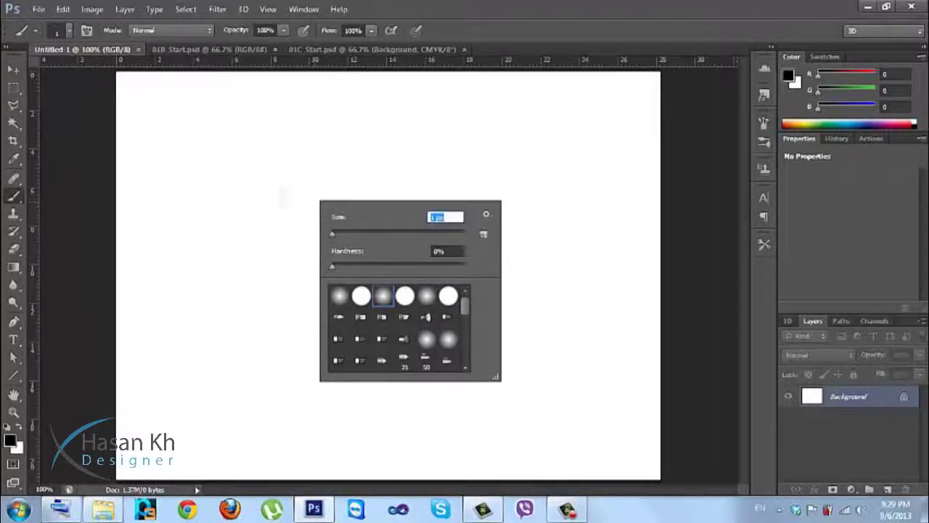
drag(332, 234, 459, 233)
mouse_move(334, 263)
mouse_down()
mouse_move(447, 265)
mouse_move(338, 267)
mouse_up()
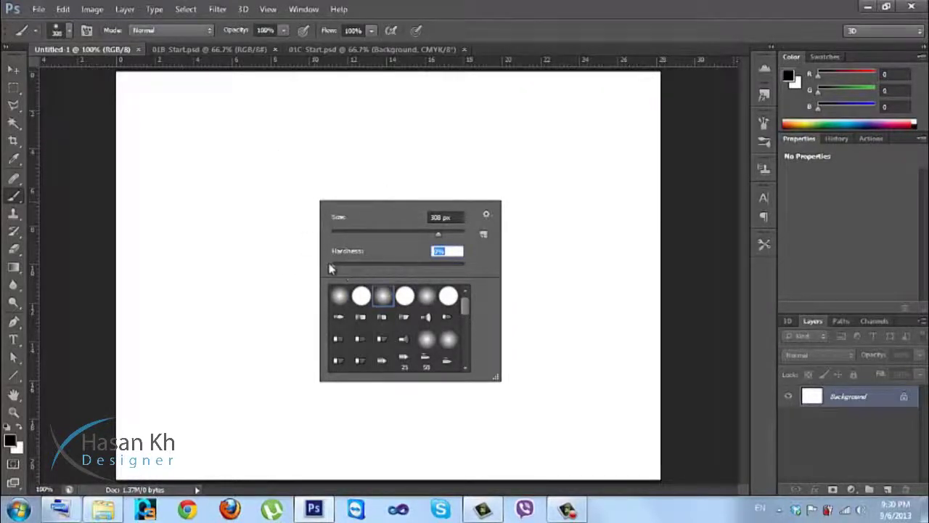
drag(331, 268, 488, 265)
drag(438, 237, 419, 238)
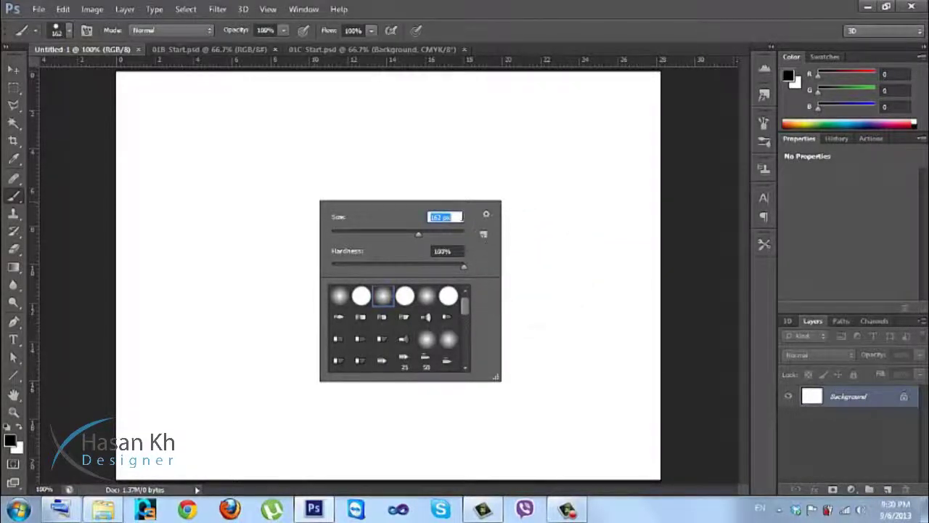
key(Tab)
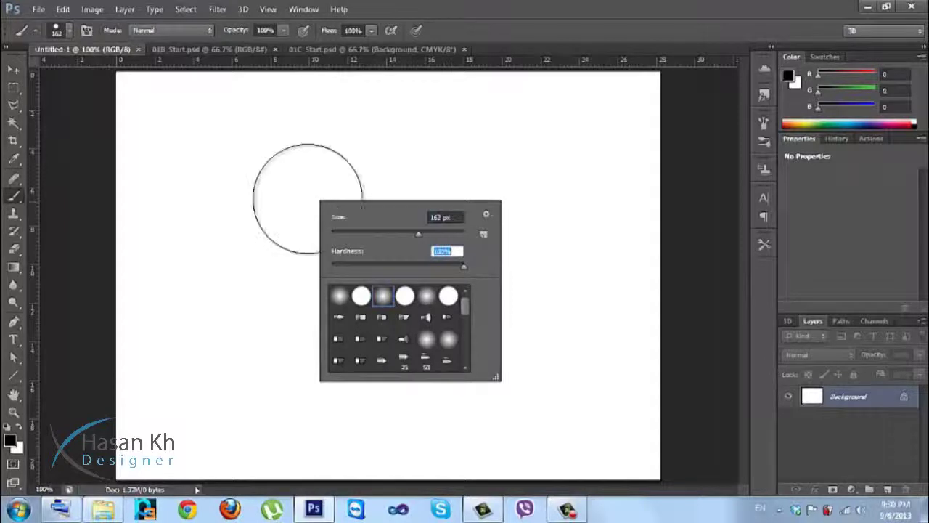
click(224, 149)
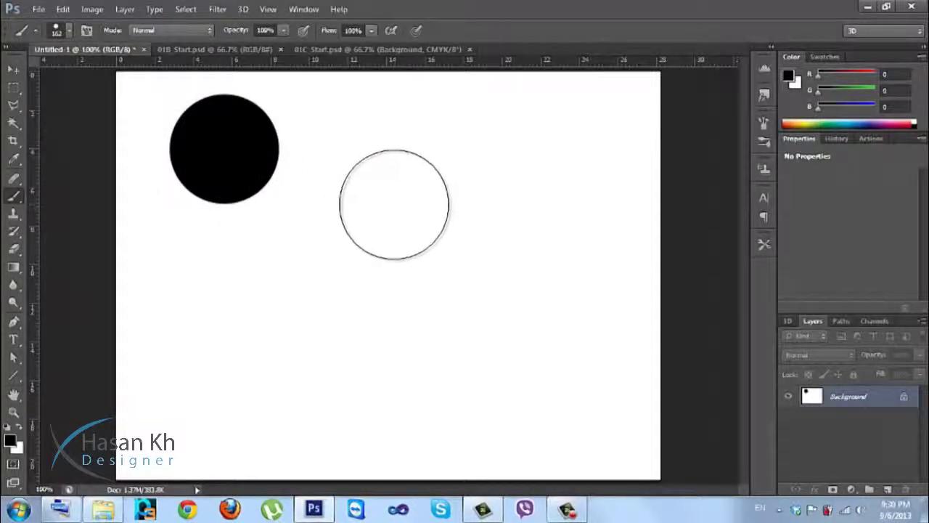
Drop the brush hardness to 0% and paint a soft black dab beside the circle.
right_click(392, 188)
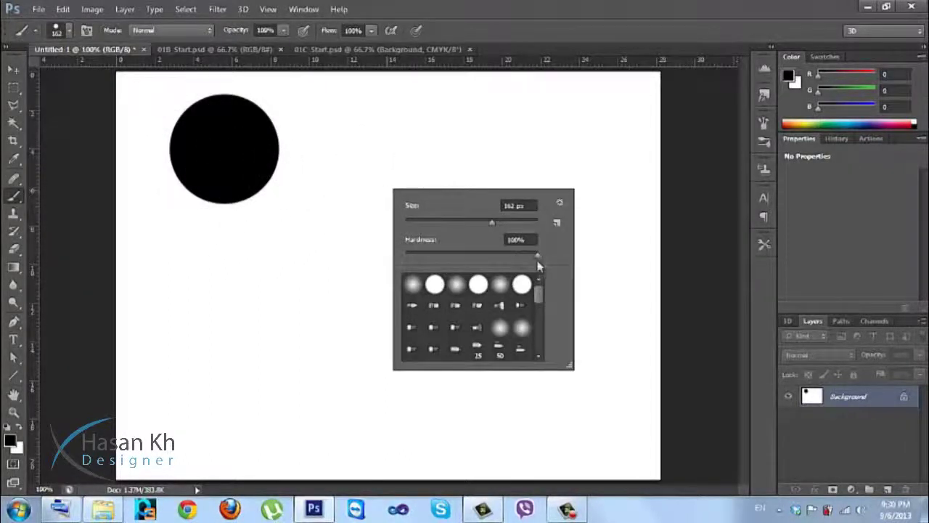
mouse_move(538, 256)
mouse_down()
mouse_move(427, 262)
mouse_move(363, 254)
mouse_up()
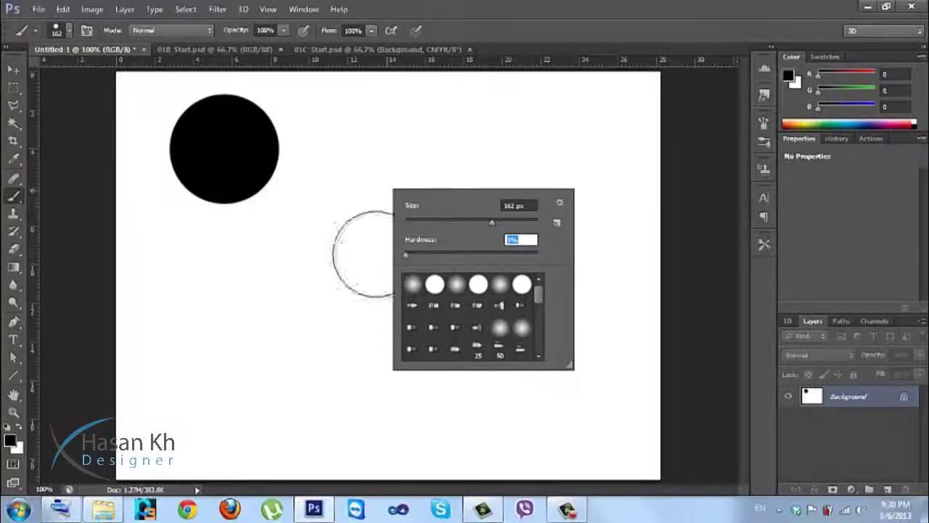
click(377, 155)
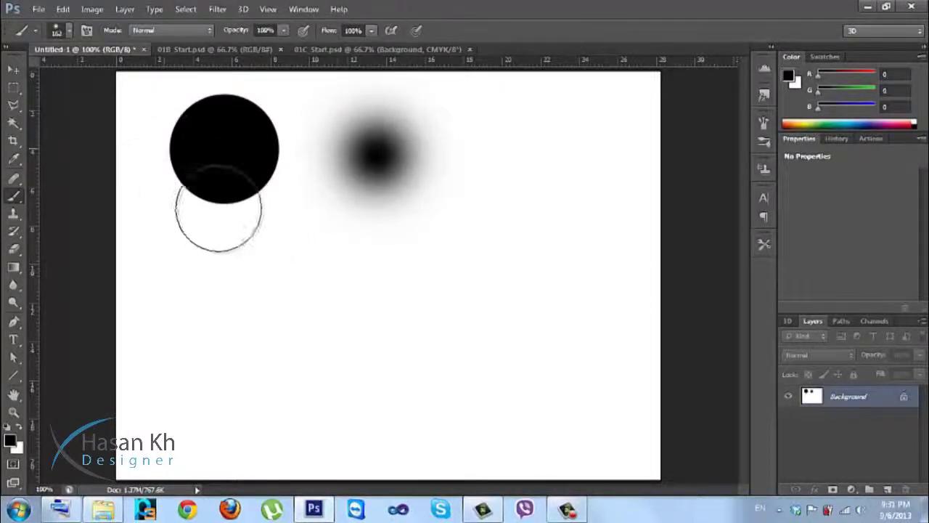
Adjust the brush size and choose the hard round brush preset.
right_click(333, 274)
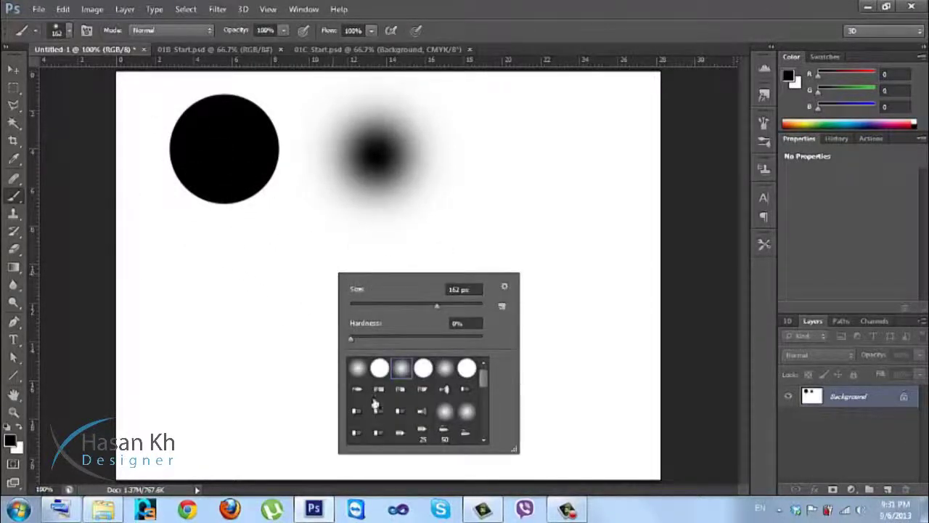
click(69, 34)
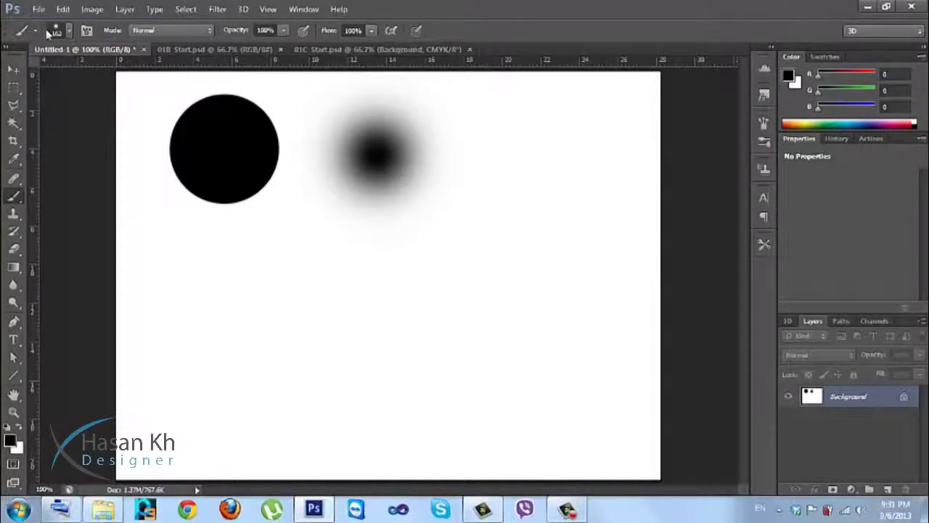
key(bracketright)
key(bracketright)
key(bracketright)
key(bracketright)
key(bracketright)
key(bracketright)
key(bracketright)
key(bracketright)
key(bracketright)
key(bracketleft)
key(bracketleft)
click(69, 32)
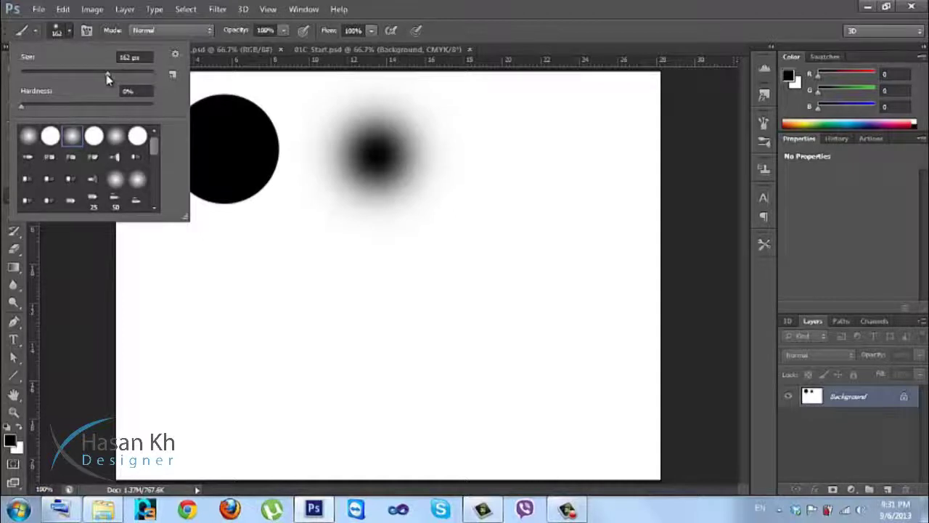
mouse_move(108, 75)
mouse_down()
mouse_move(70, 70)
mouse_move(78, 75)
mouse_up()
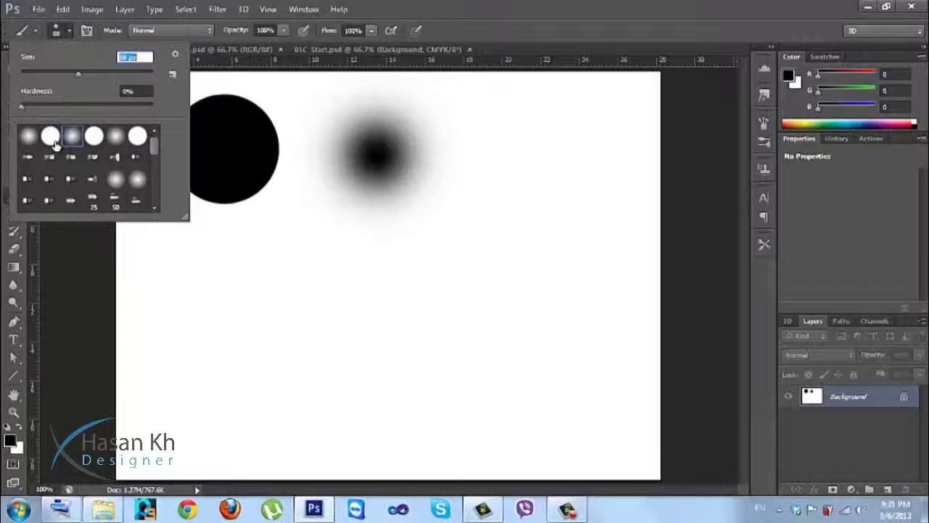
click(55, 142)
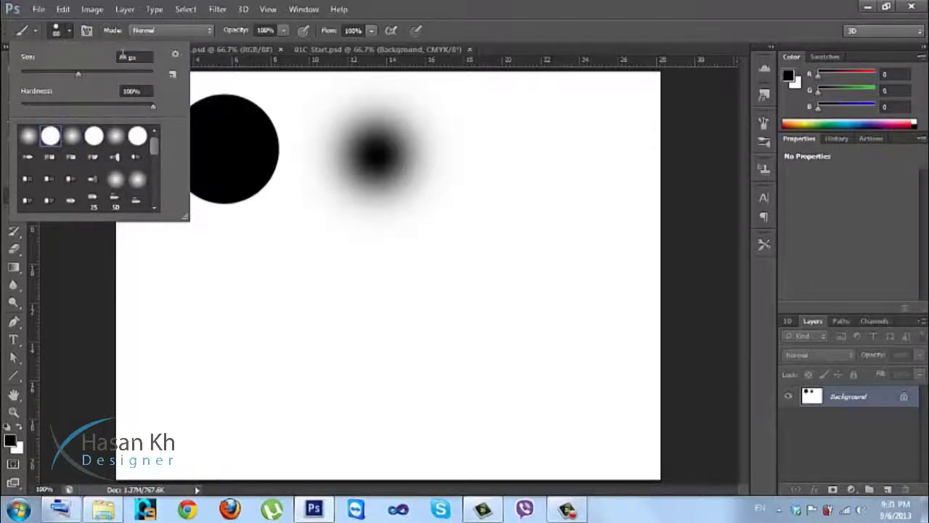
Choose a bristle brush preset and paint a thick stroke across the canvas middle.
click(124, 56)
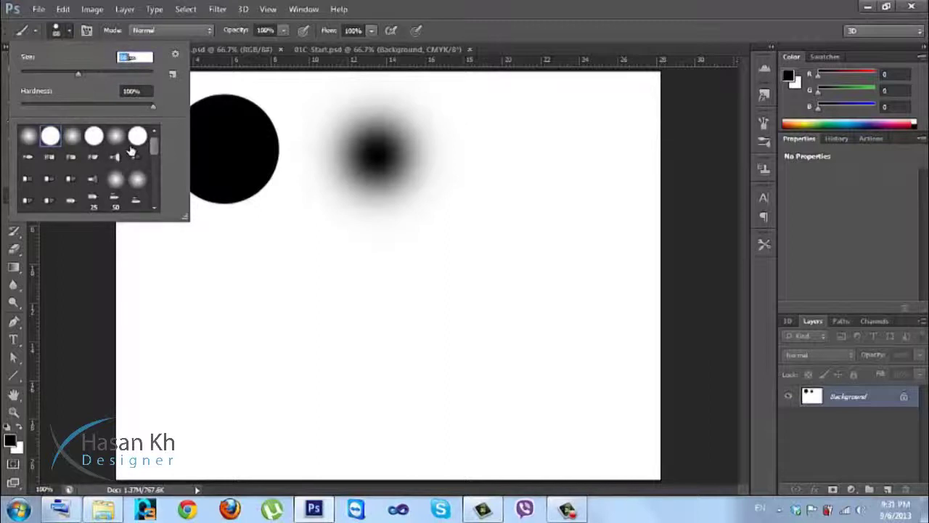
click(118, 138)
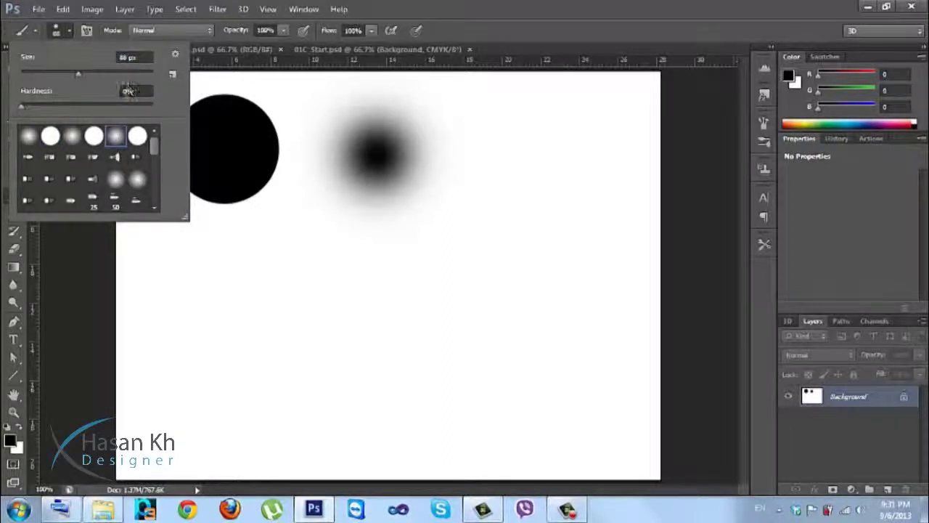
click(132, 163)
click(135, 158)
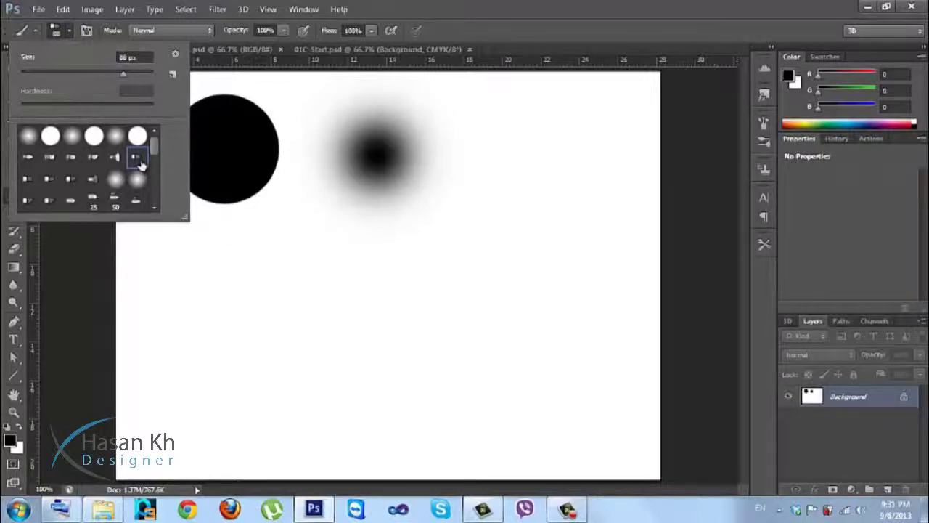
click(309, 270)
mouse_move(299, 276)
mouse_down()
mouse_move(500, 266)
mouse_move(506, 342)
mouse_move(483, 366)
mouse_up()
Extend the stroke into an S, then paint with the 112 px grass brush over the lower left.
mouse_move(370, 363)
mouse_down()
mouse_move(304, 396)
mouse_move(324, 419)
mouse_move(410, 426)
mouse_up()
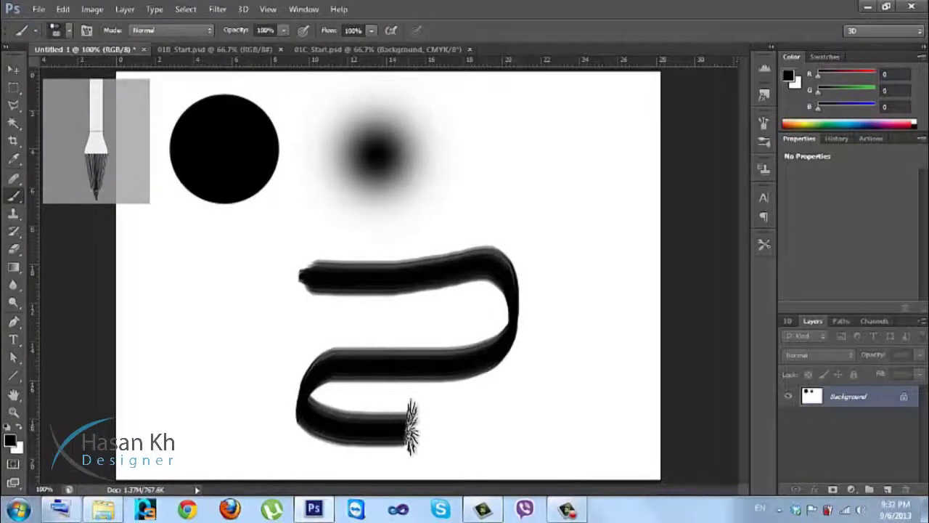
mouse_move(83, 148)
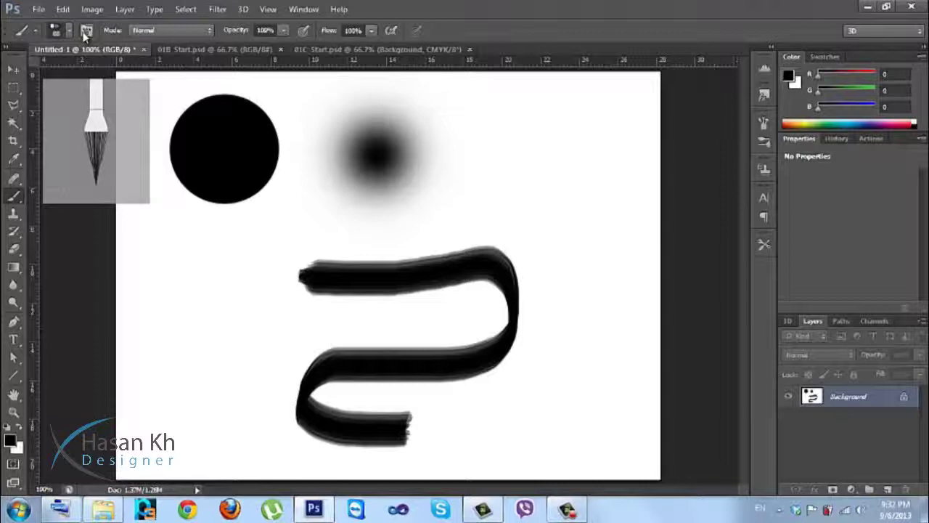
right_click(249, 246)
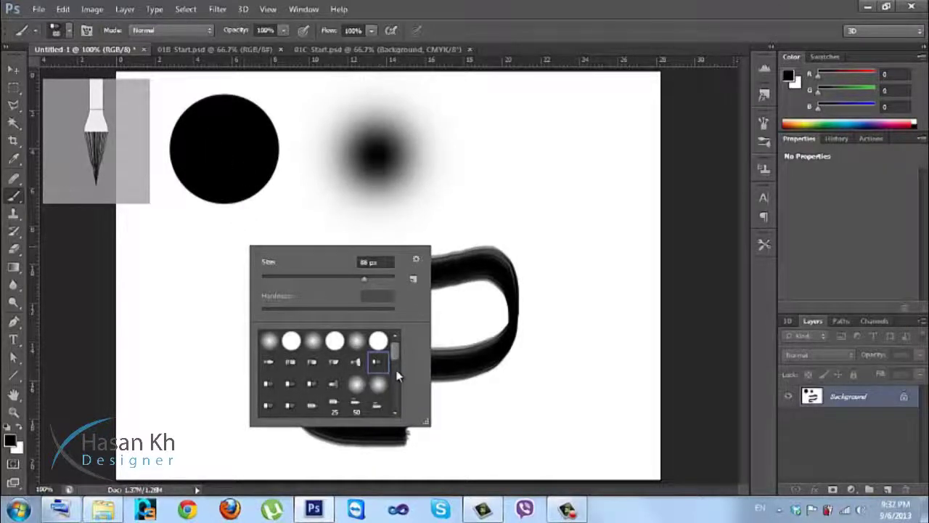
drag(396, 359, 393, 407)
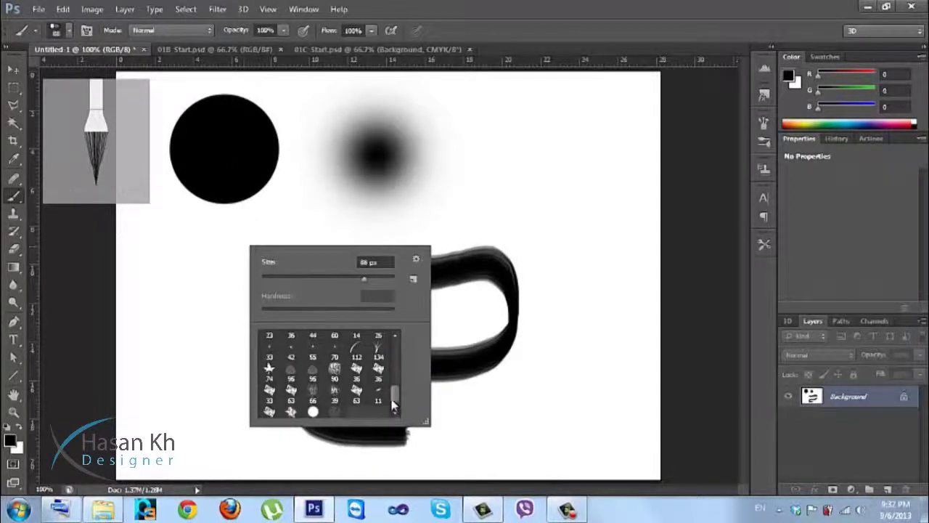
click(358, 354)
click(231, 350)
mouse_move(187, 337)
mouse_down()
mouse_move(298, 341)
mouse_move(279, 345)
mouse_move(341, 356)
mouse_move(392, 349)
mouse_move(363, 363)
mouse_up()
drag(261, 427, 241, 471)
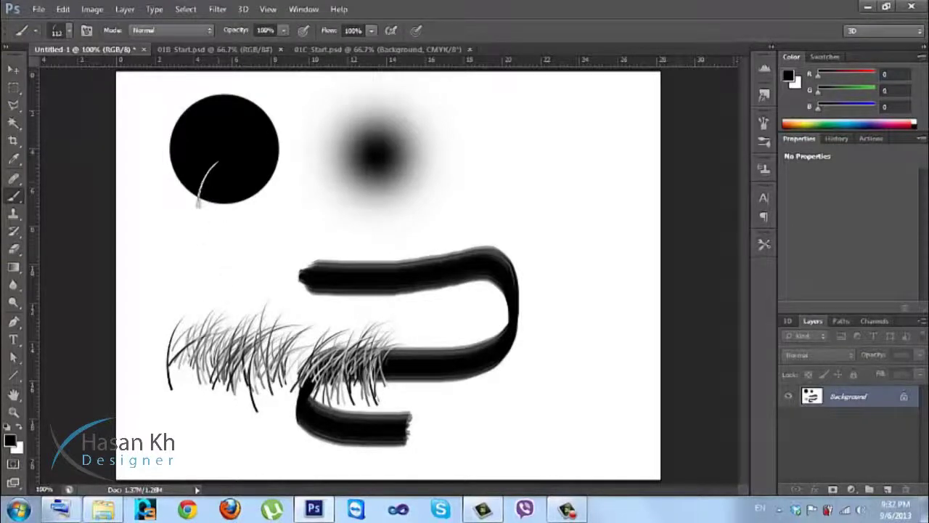
Set the foreground colour to red (255).
click(11, 440)
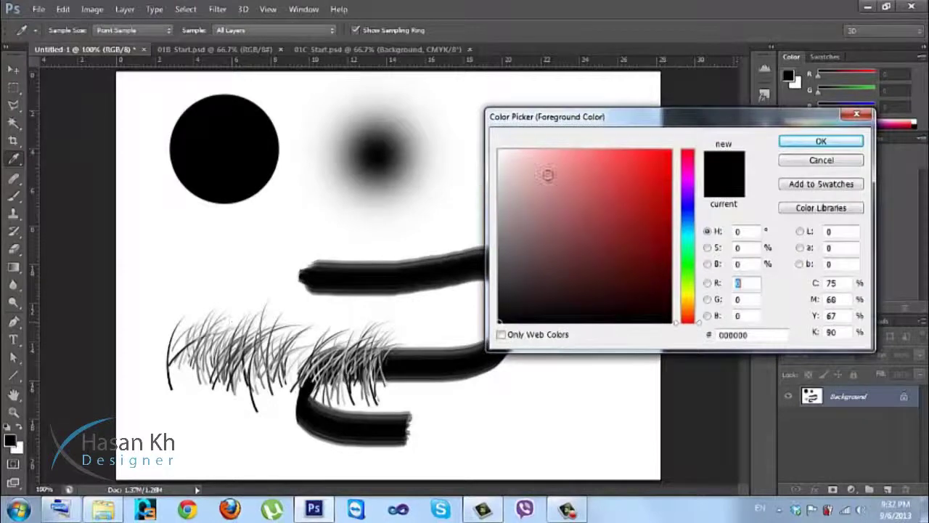
text(255)
click(813, 141)
key(b)
Paint a soft red S-shaped stroke at the upper right with a soft round preset.
right_click(471, 228)
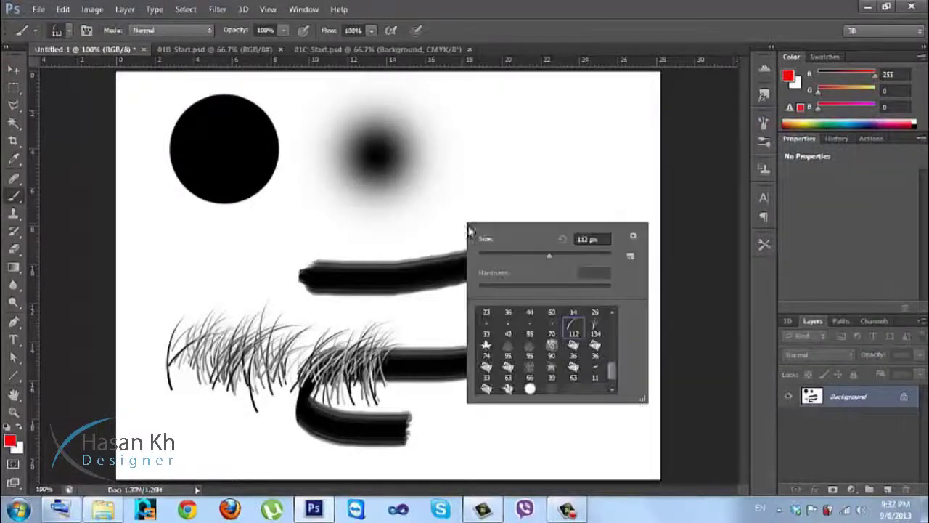
scroll(609, 333, up, 10)
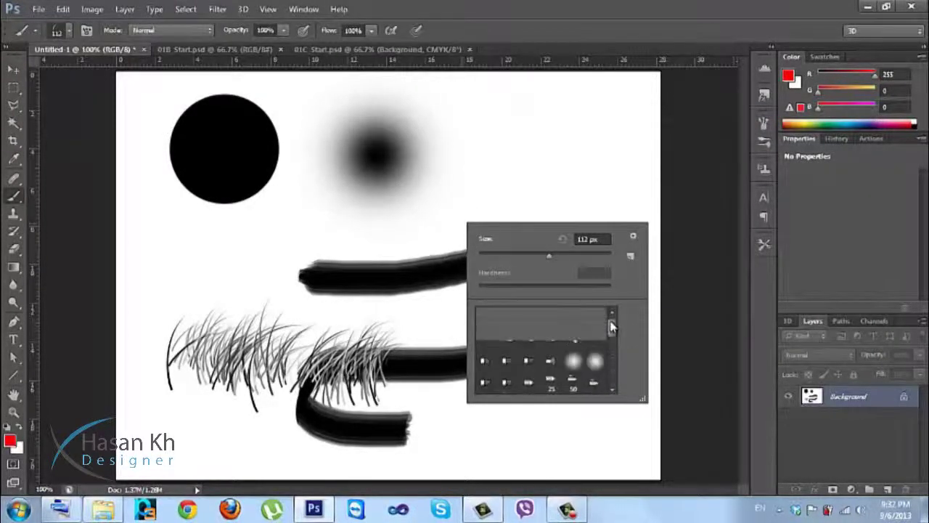
click(540, 316)
mouse_move(573, 138)
mouse_down()
mouse_move(541, 167)
mouse_move(549, 209)
mouse_move(606, 236)
mouse_up()
drag(604, 269, 587, 321)
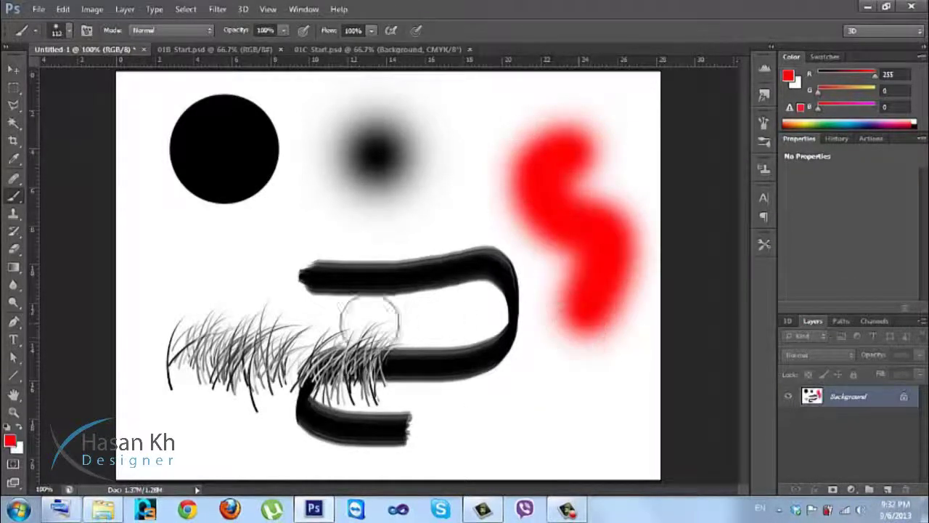
Change the foreground colour to bright green 00ff12.
click(11, 440)
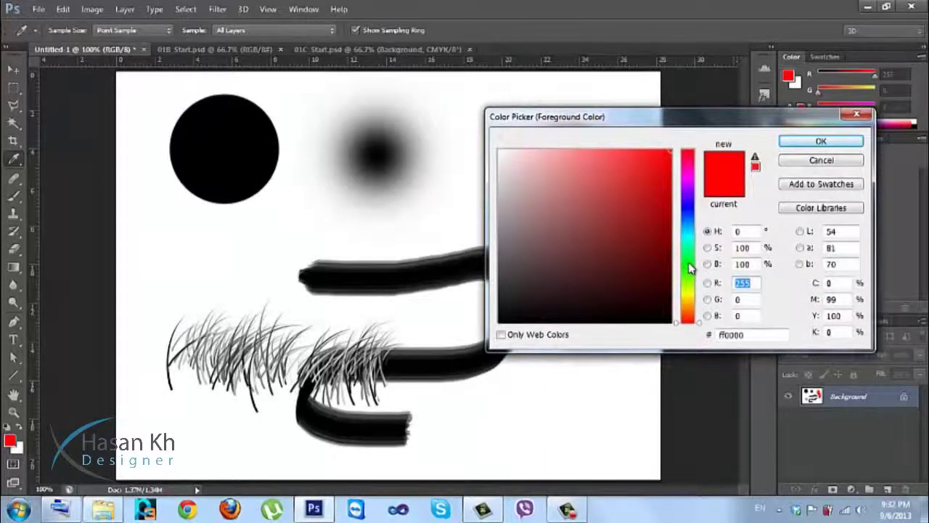
drag(690, 264, 690, 262)
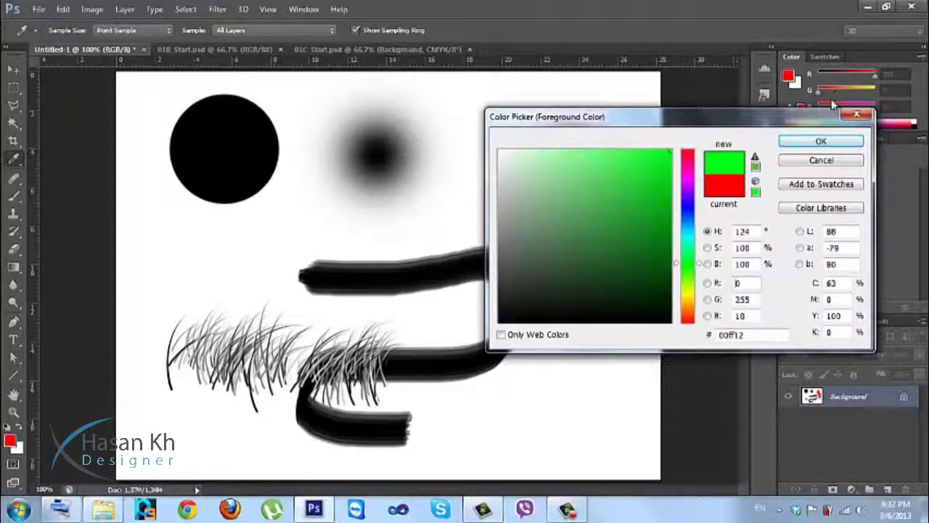
click(821, 141)
key(b)
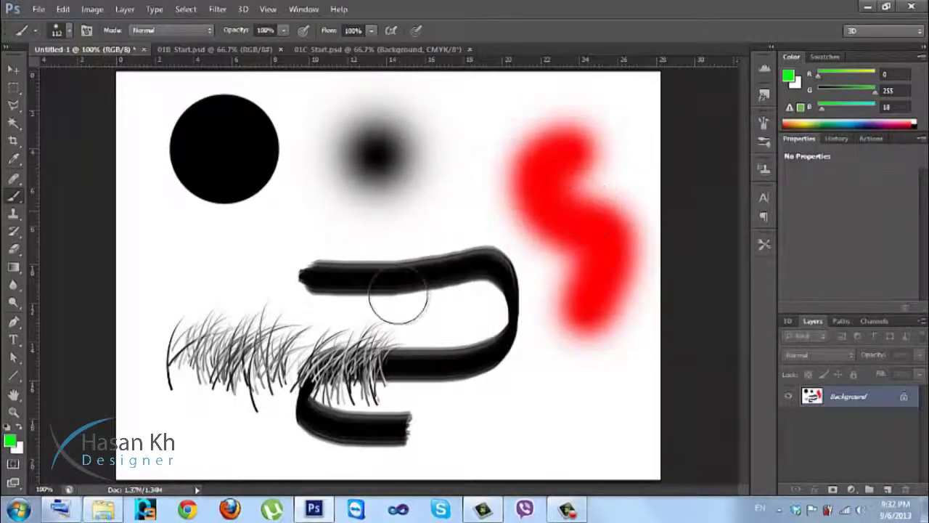
Paint green grass across the lower right with a grass-blade brush preset.
right_click(224, 227)
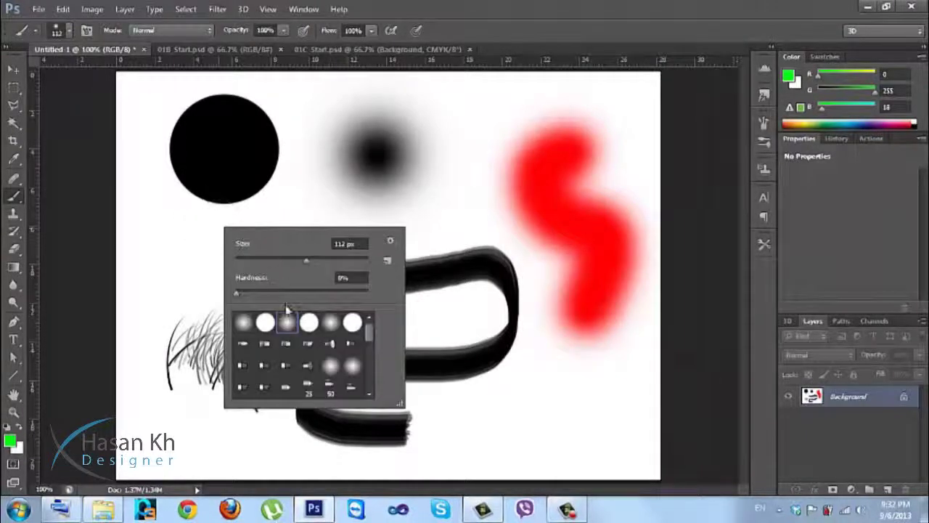
scroll(301, 356, down, 3)
click(331, 328)
key(Return)
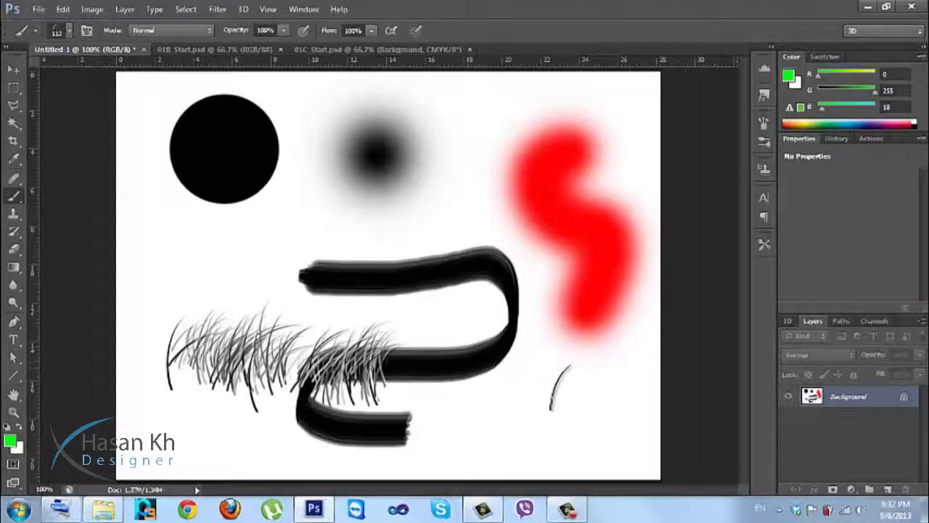
mouse_move(586, 386)
mouse_down()
mouse_move(468, 395)
mouse_move(564, 385)
mouse_move(459, 384)
mouse_move(443, 365)
mouse_move(463, 342)
mouse_move(449, 334)
mouse_move(405, 396)
mouse_up()
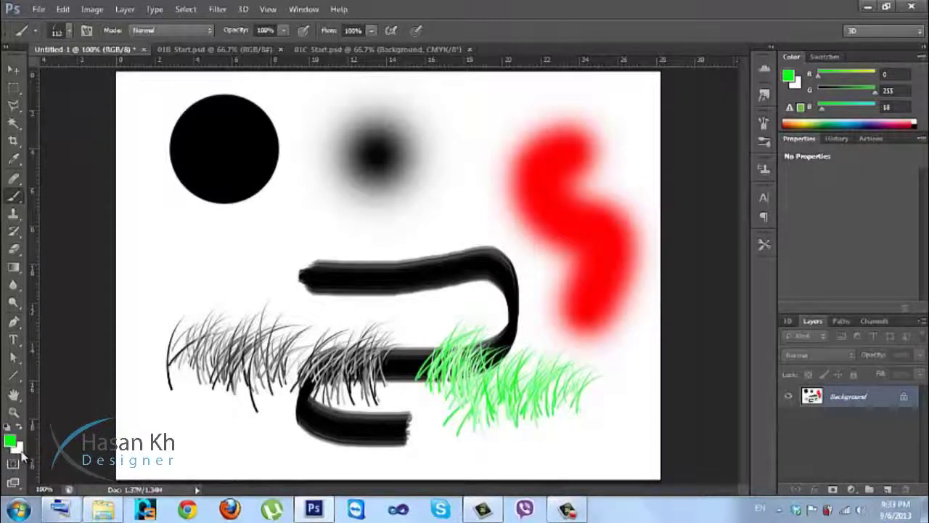
Set the background colour to dark green and paint grass above the stroke's left end.
click(21, 454)
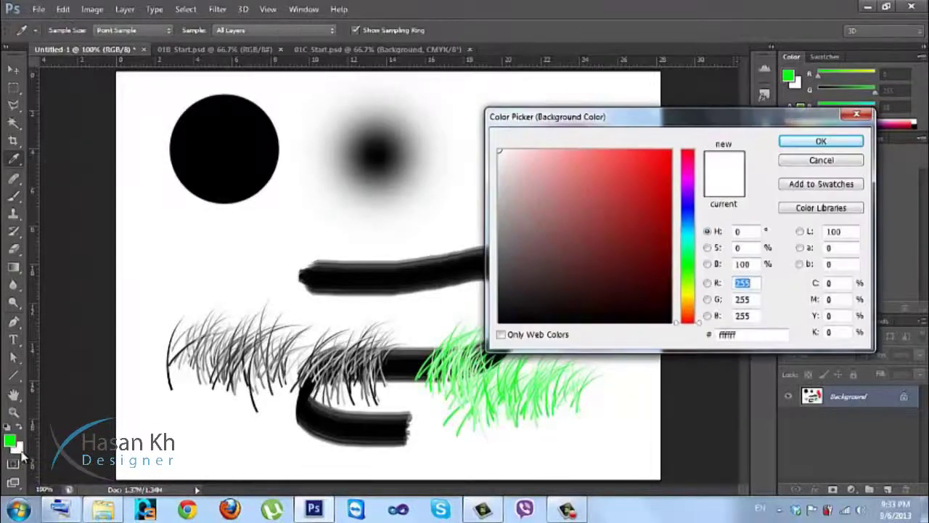
click(695, 267)
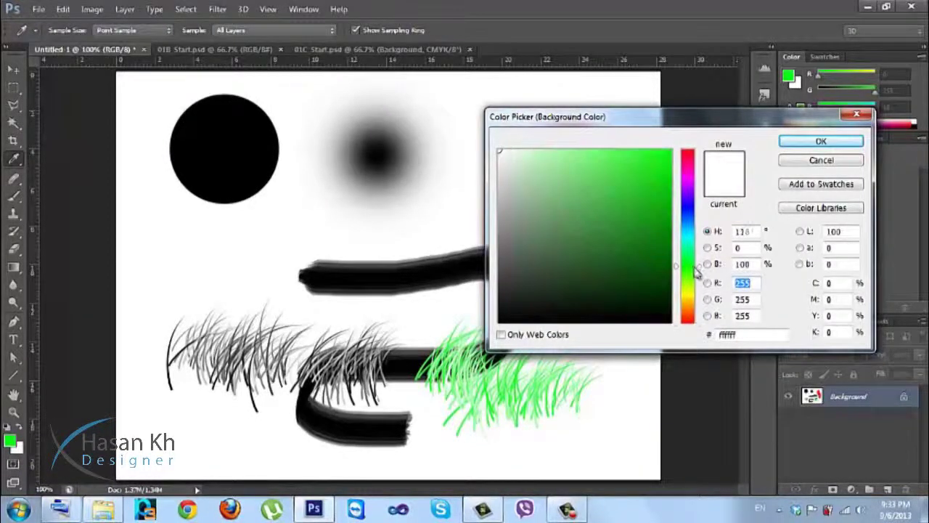
drag(662, 157, 671, 215)
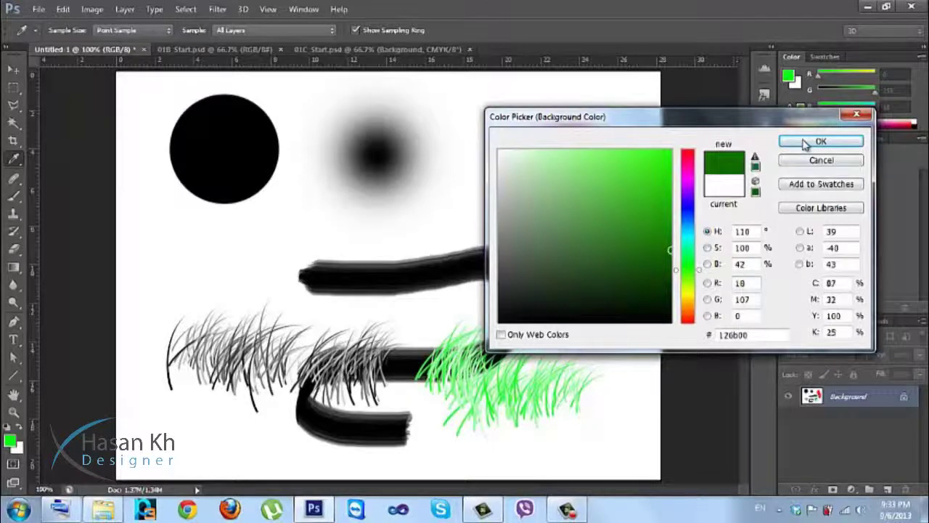
click(821, 141)
mouse_move(244, 254)
mouse_down()
mouse_move(397, 240)
mouse_move(289, 247)
mouse_move(268, 240)
mouse_up()
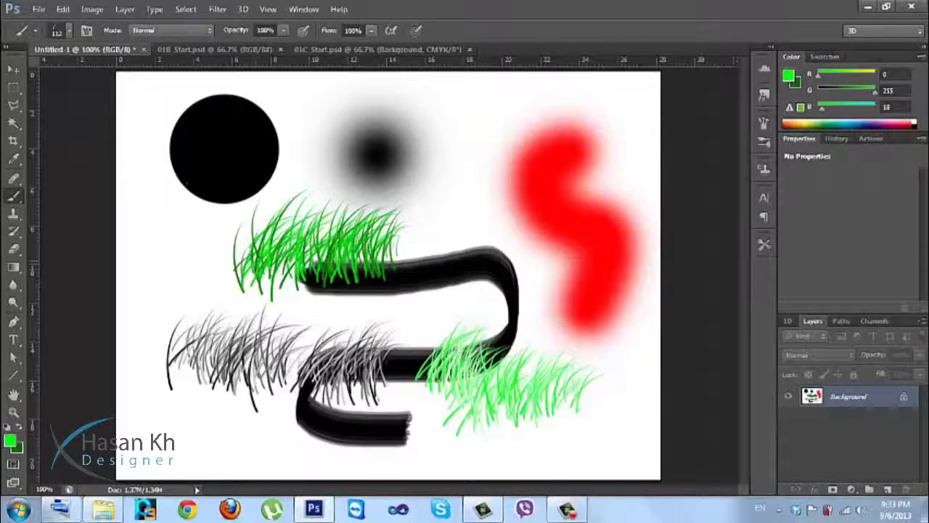
Select the hard round brush preset.
click(69, 31)
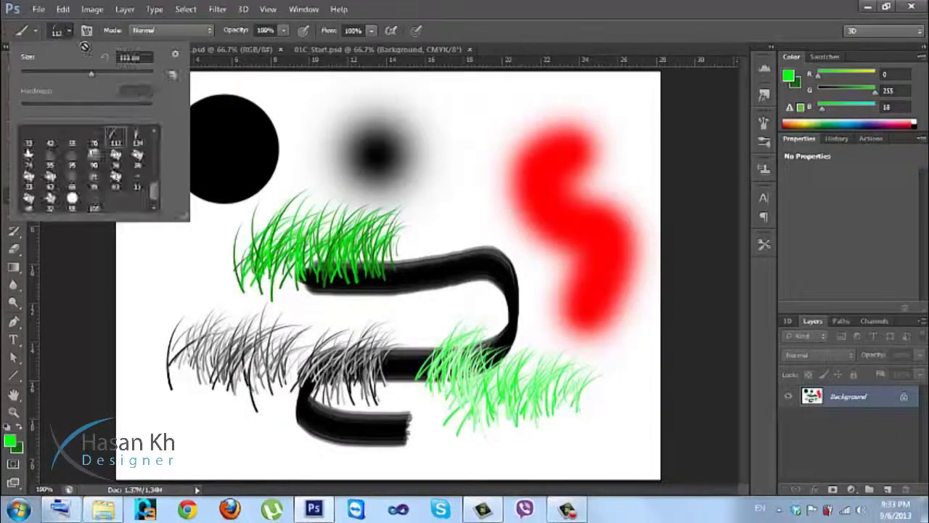
drag(159, 200, 157, 130)
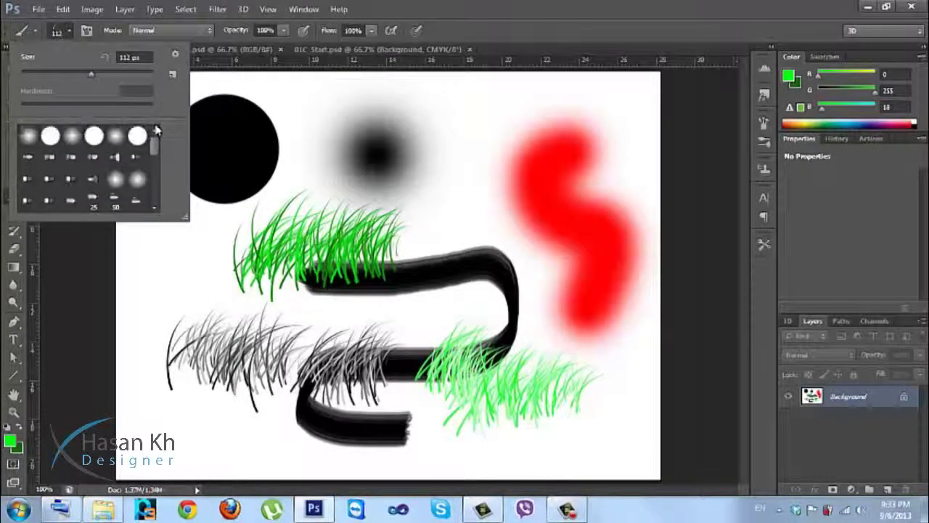
click(53, 137)
Stamp a hard green dot, add a new layer, and delete the Background layer.
click(360, 139)
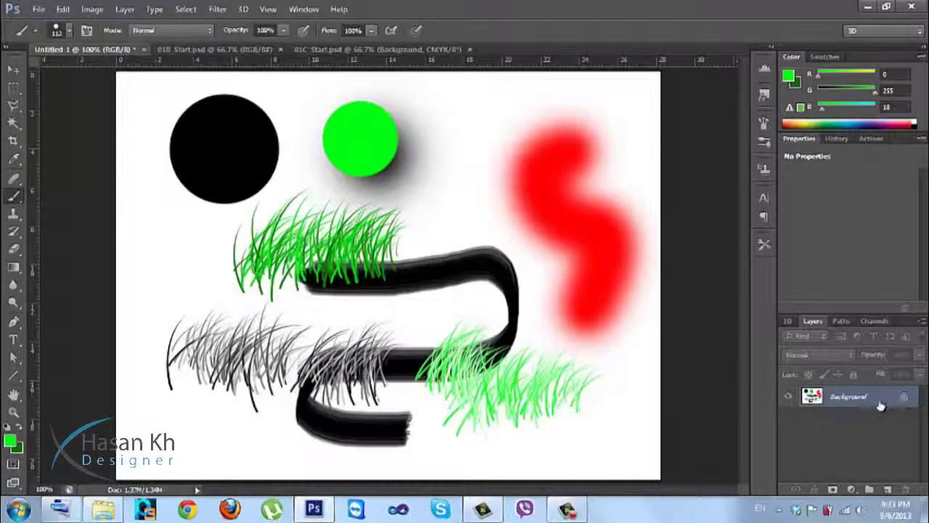
click(887, 490)
drag(873, 421, 906, 490)
drag(873, 426, 906, 490)
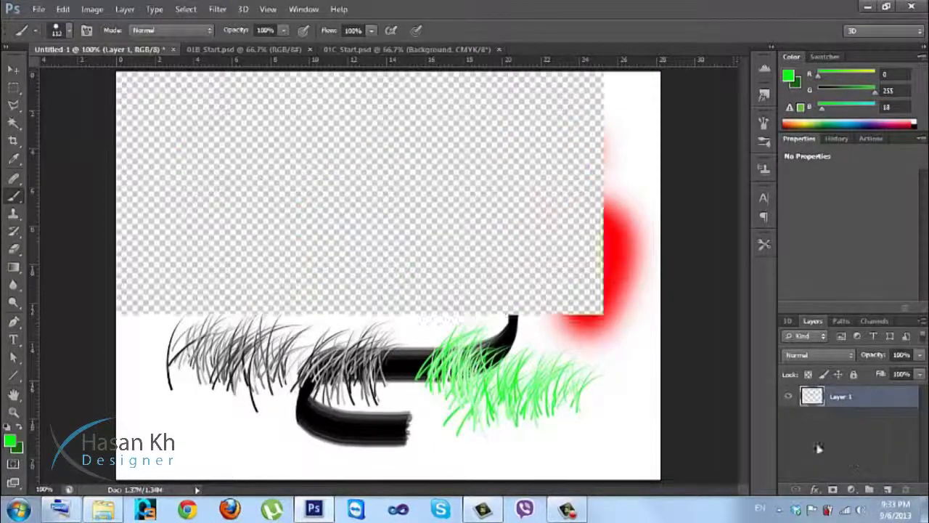
Fill Layer 1 with white and leave black as the foreground colour.
click(7, 427)
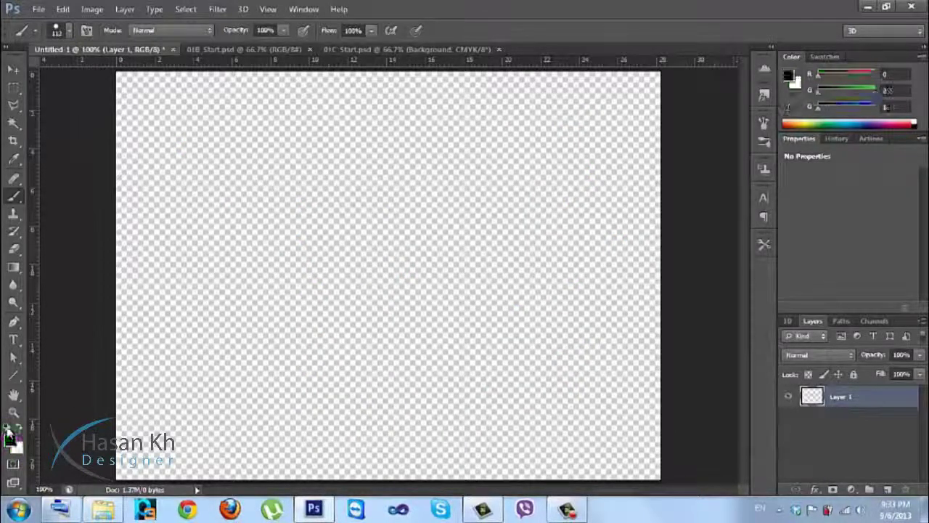
key(alt+BackSpace)
click(18, 427)
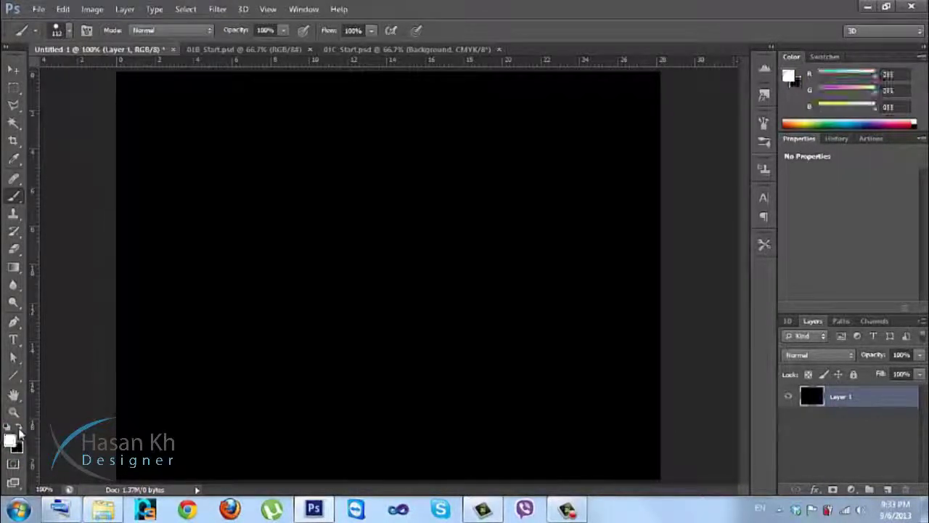
key(alt+BackSpace)
click(19, 428)
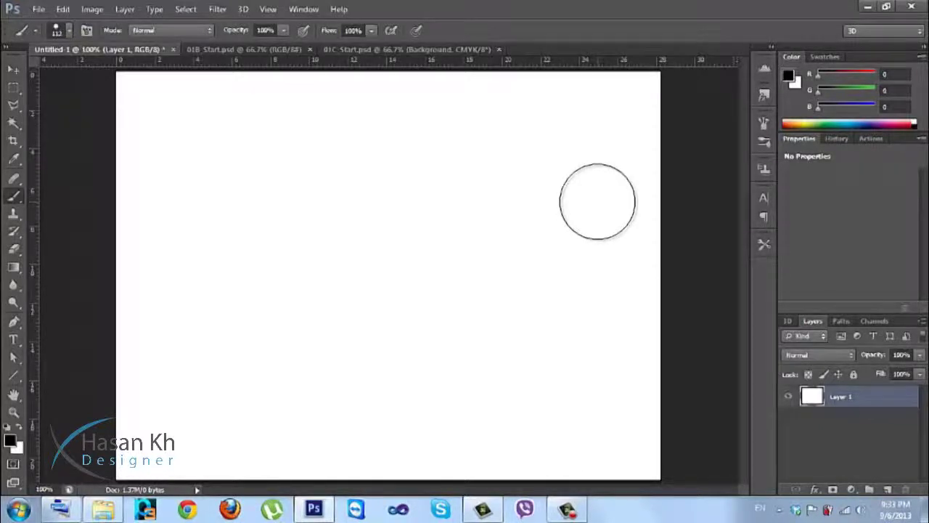
Show the Brush panel and adjust the tip's size, hardness and spacing.
click(303, 10)
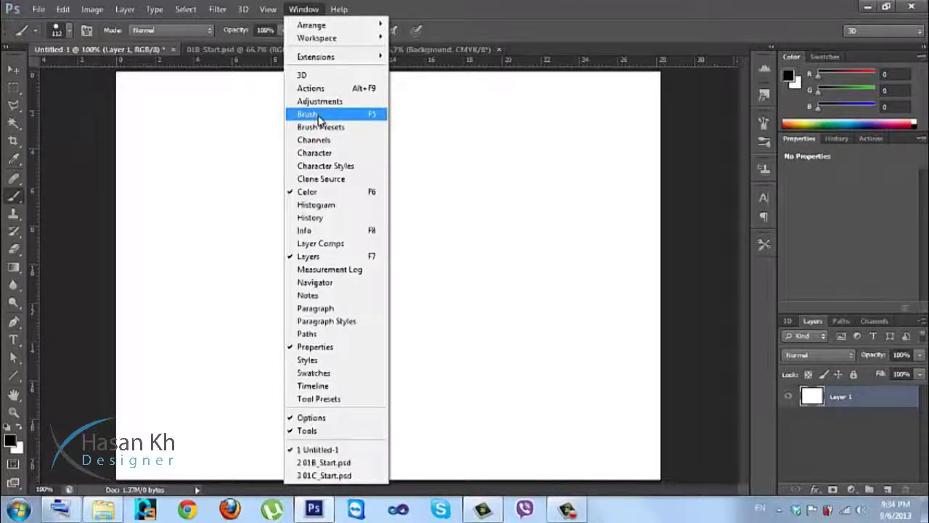
click(308, 115)
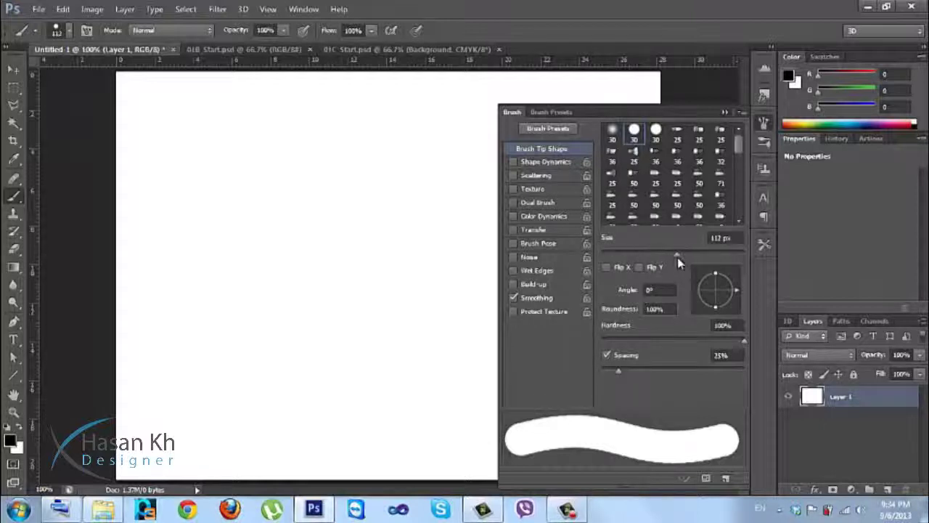
mouse_move(677, 256)
mouse_down()
mouse_move(633, 260)
mouse_move(705, 257)
mouse_move(604, 263)
mouse_up()
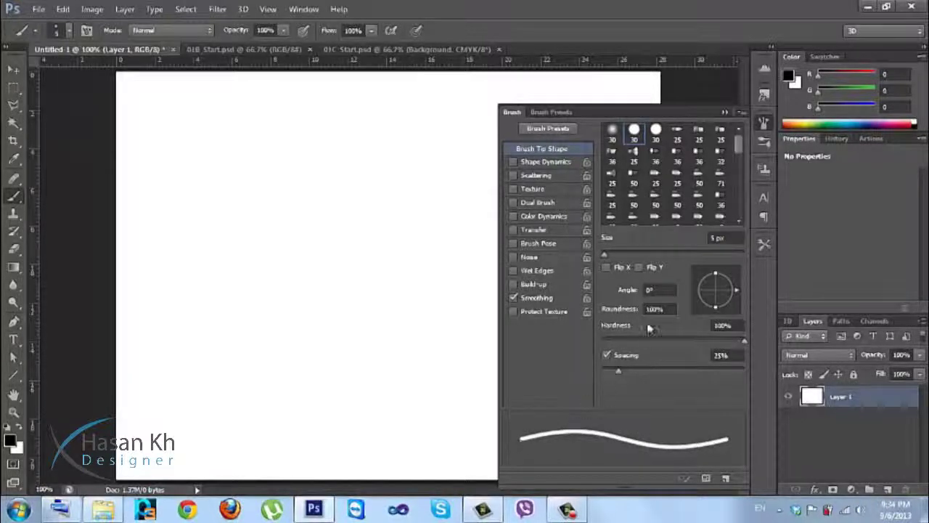
mouse_move(612, 260)
mouse_down()
mouse_move(662, 259)
mouse_move(610, 260)
mouse_up()
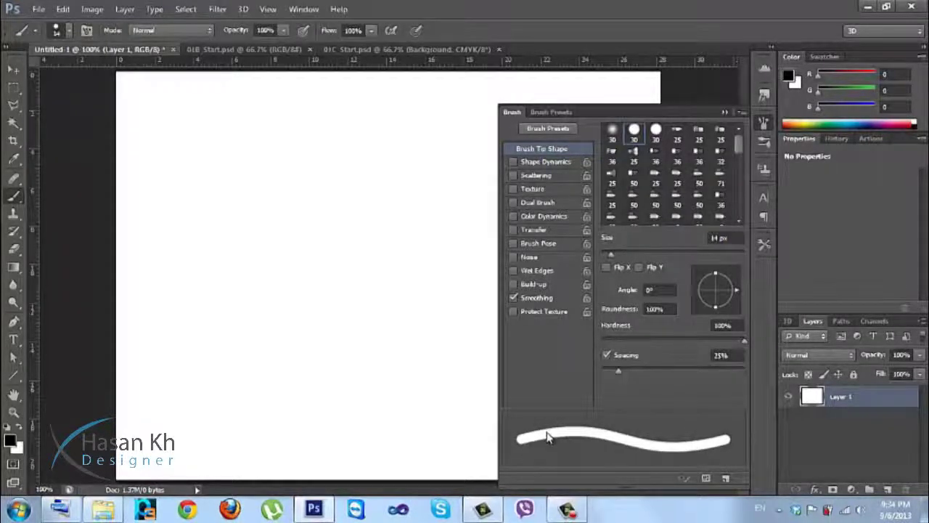
mouse_move(744, 346)
mouse_down()
mouse_move(551, 353)
mouse_move(759, 345)
mouse_move(776, 336)
mouse_up()
drag(618, 372, 715, 356)
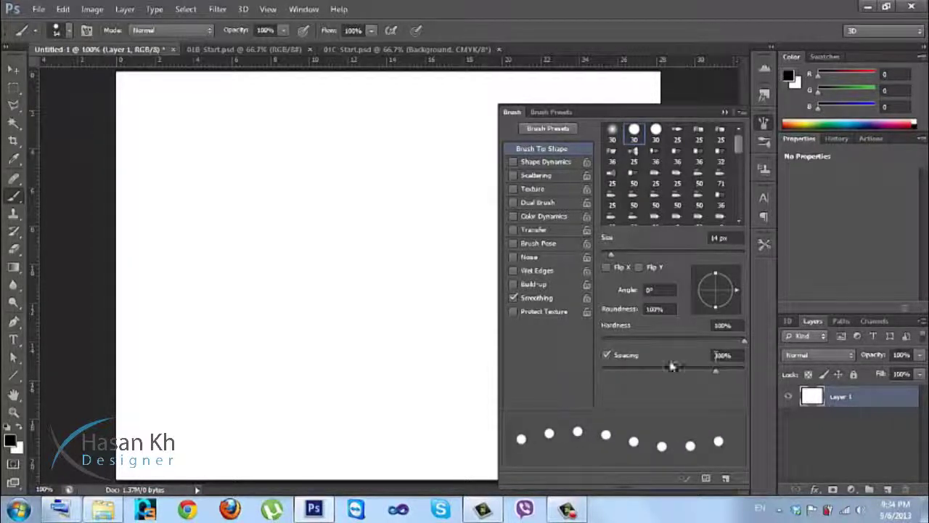
Test a dotted stroke, undo it, and settle on an 11 px tip with 1% spacing.
mouse_move(201, 231)
mouse_down()
mouse_move(331, 241)
mouse_move(400, 170)
mouse_move(329, 122)
mouse_move(205, 136)
mouse_move(174, 206)
mouse_move(189, 381)
mouse_move(278, 421)
mouse_move(377, 348)
mouse_up()
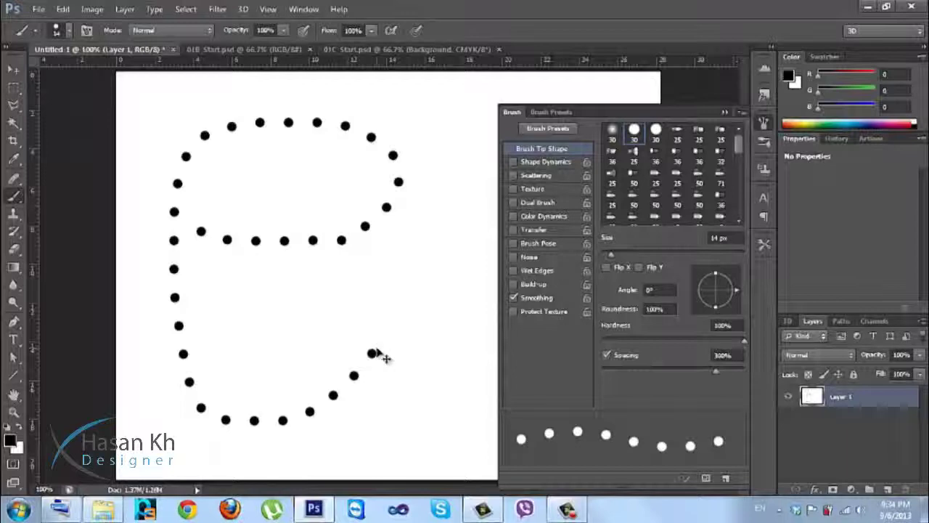
key(ctrl+z)
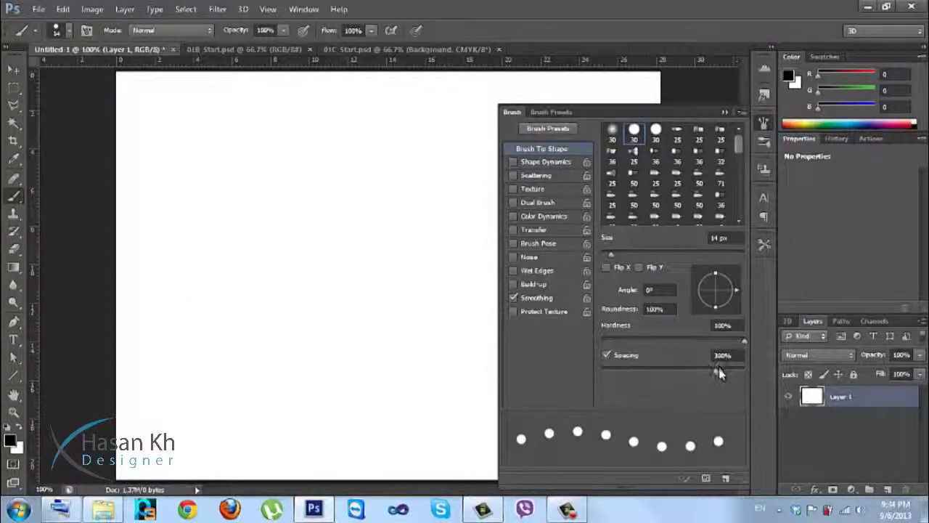
drag(711, 370, 600, 371)
mouse_move(612, 259)
mouse_down()
mouse_move(667, 251)
mouse_move(595, 254)
mouse_move(608, 256)
mouse_up()
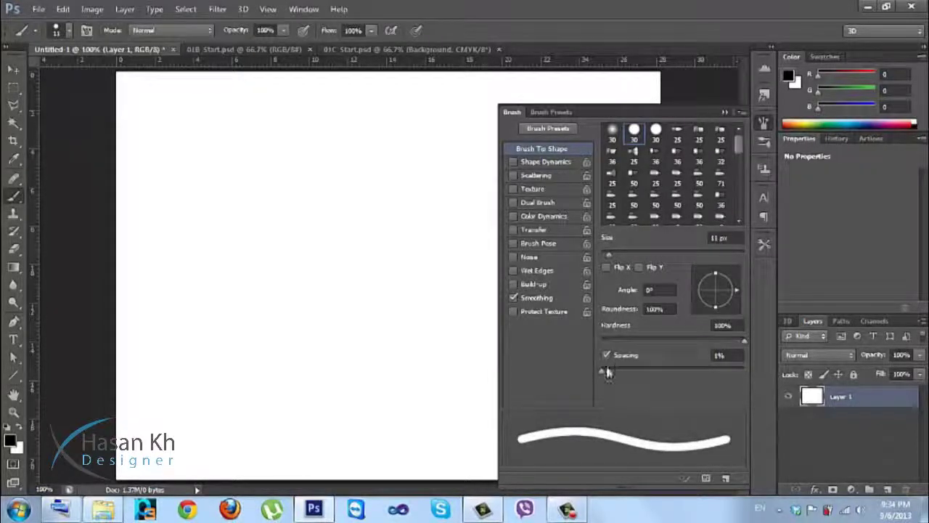
drag(591, 361, 589, 363)
Enable Shape Dynamics, test and undo a stroke, then tune jitters to 95% roundness jitter and 8% minimum roundness.
click(528, 162)
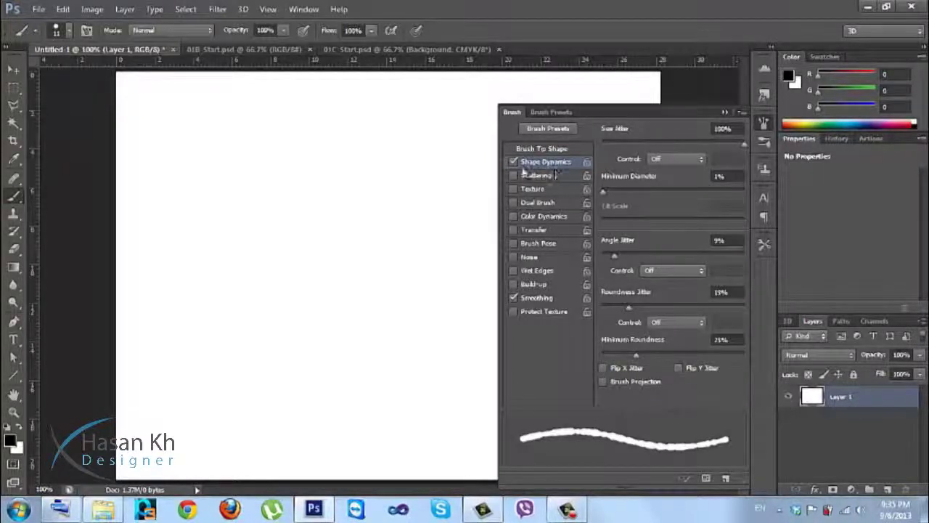
mouse_move(225, 202)
mouse_down()
mouse_move(323, 261)
mouse_move(337, 303)
mouse_move(333, 352)
mouse_move(253, 356)
mouse_move(212, 291)
mouse_move(216, 133)
mouse_move(248, 134)
mouse_move(290, 180)
mouse_up()
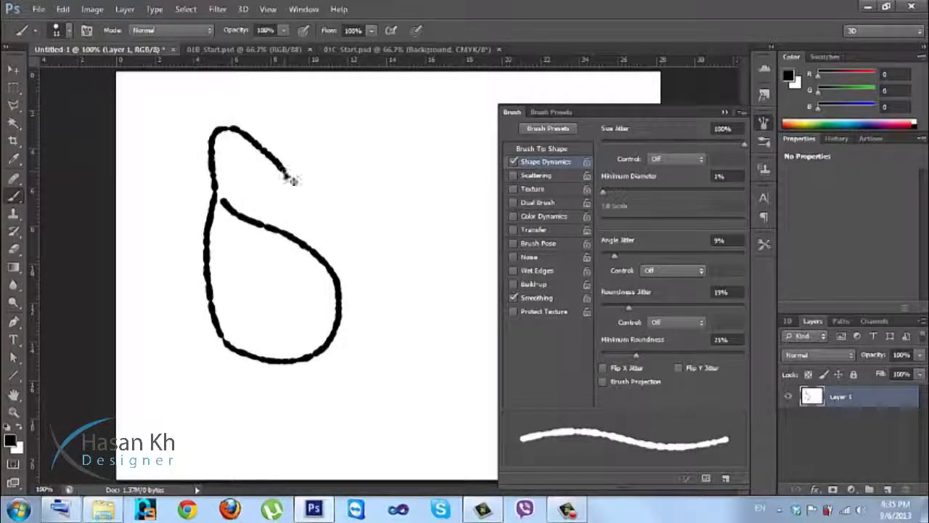
key(ctrl+z)
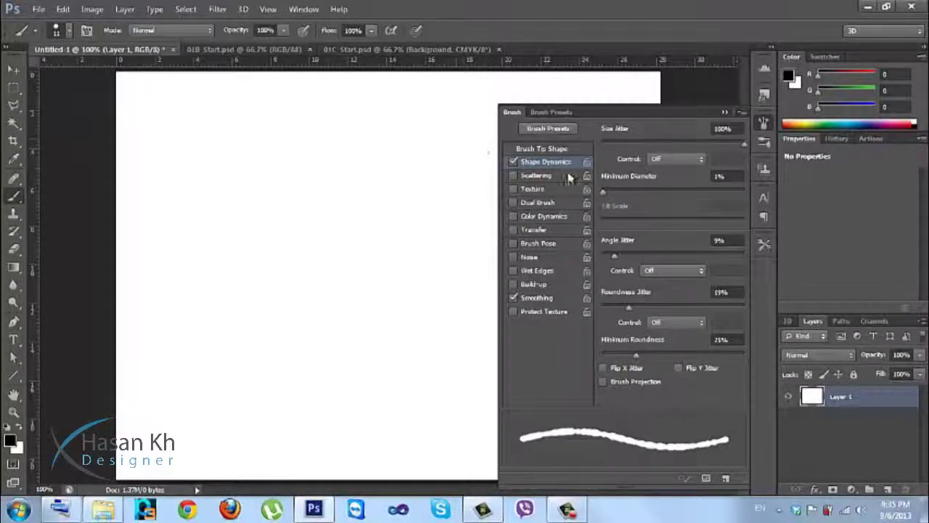
mouse_move(743, 144)
mouse_down()
mouse_move(654, 144)
mouse_move(782, 143)
mouse_up()
mouse_move(603, 187)
mouse_down()
mouse_move(671, 194)
mouse_move(575, 197)
mouse_up()
drag(672, 265, 728, 266)
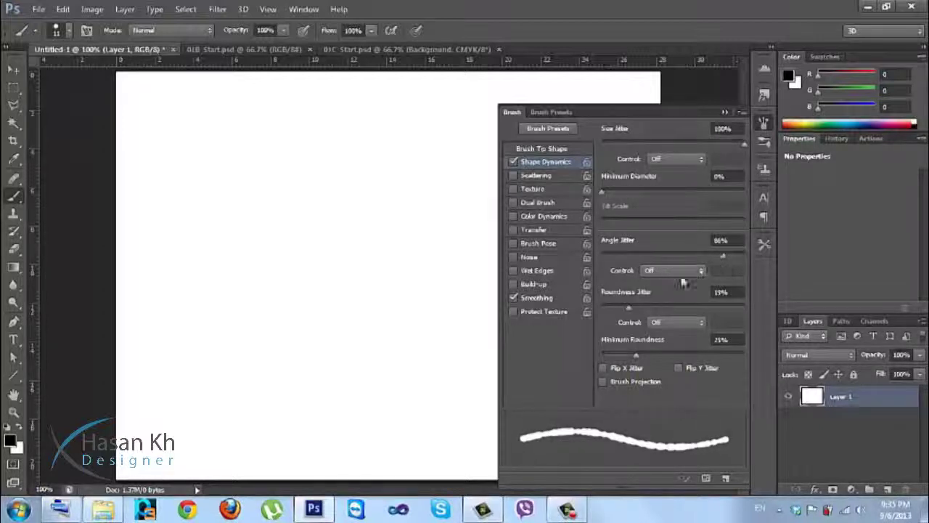
drag(627, 309, 738, 307)
drag(636, 358, 612, 352)
Set tip spacing to 136% and size to 35 px, test and undo, then disable Shape Dynamics.
click(540, 149)
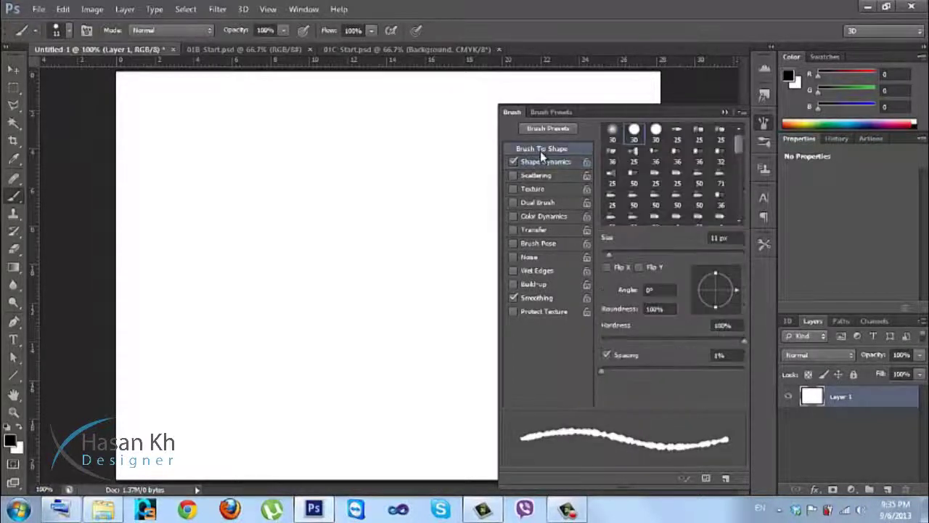
drag(608, 376, 682, 375)
key(bracketright)
key(bracketright)
key(bracketright)
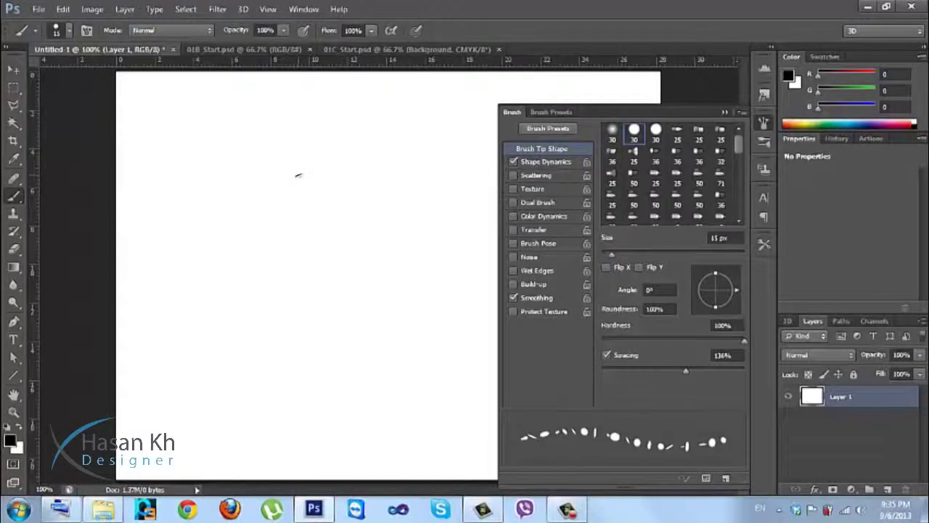
mouse_move(258, 136)
mouse_down()
mouse_move(297, 232)
mouse_move(298, 266)
mouse_move(274, 308)
mouse_move(234, 314)
mouse_move(185, 262)
mouse_up()
mouse_move(176, 201)
mouse_down()
mouse_move(179, 114)
mouse_move(216, 91)
mouse_move(341, 113)
mouse_move(386, 152)
mouse_move(410, 227)
mouse_move(404, 293)
mouse_move(373, 347)
mouse_move(341, 376)
mouse_move(228, 391)
mouse_move(232, 436)
mouse_move(395, 424)
mouse_up()
key(ctrl+z)
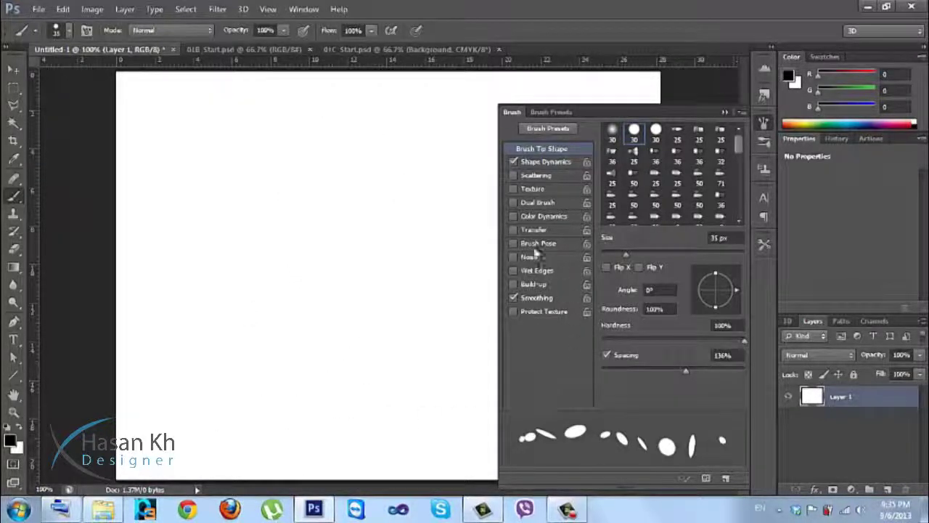
click(513, 162)
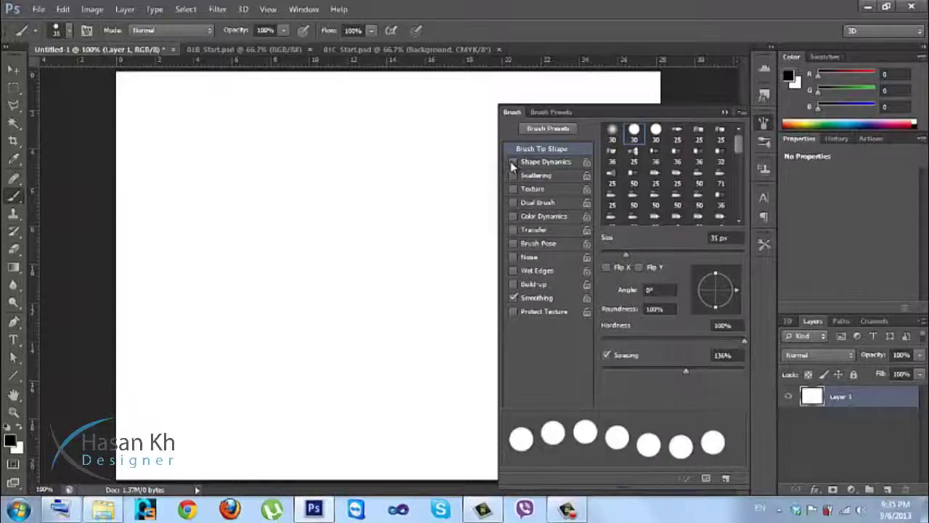
Enable Scattering with 776% scatter, count 1 and 100% count jitter on a 15 px brush.
click(526, 176)
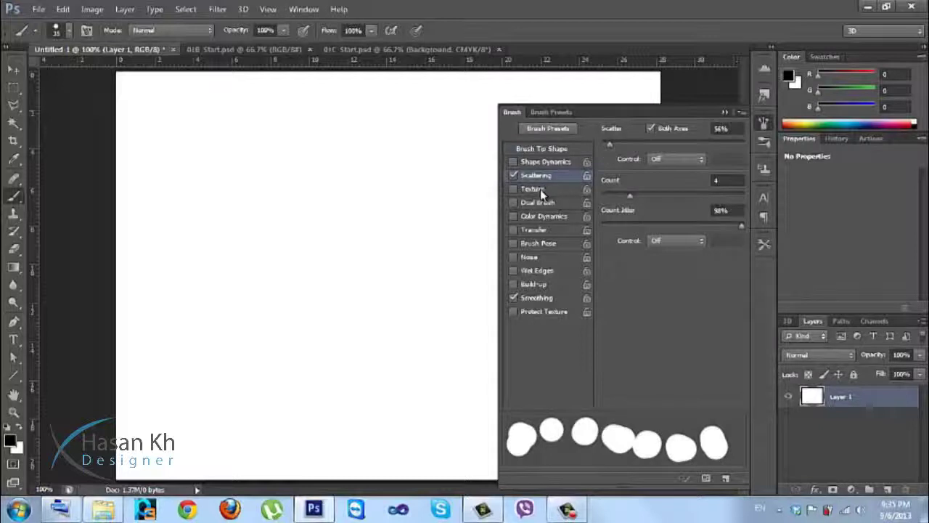
mouse_move(612, 147)
mouse_down()
mouse_move(660, 140)
mouse_move(682, 150)
mouse_move(642, 152)
mouse_up()
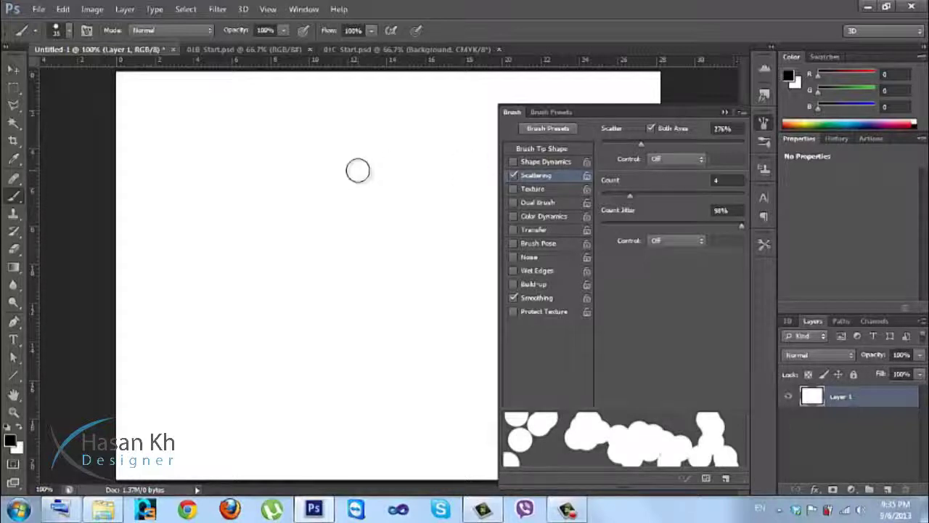
key(bracketleft)
key(bracketleft)
mouse_move(633, 196)
mouse_down()
mouse_move(674, 198)
mouse_move(601, 202)
mouse_up()
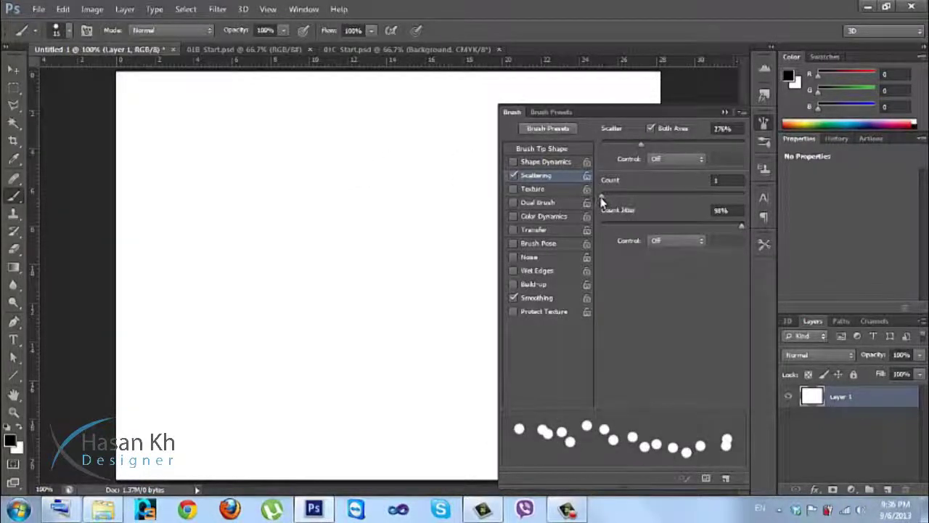
drag(641, 144, 713, 142)
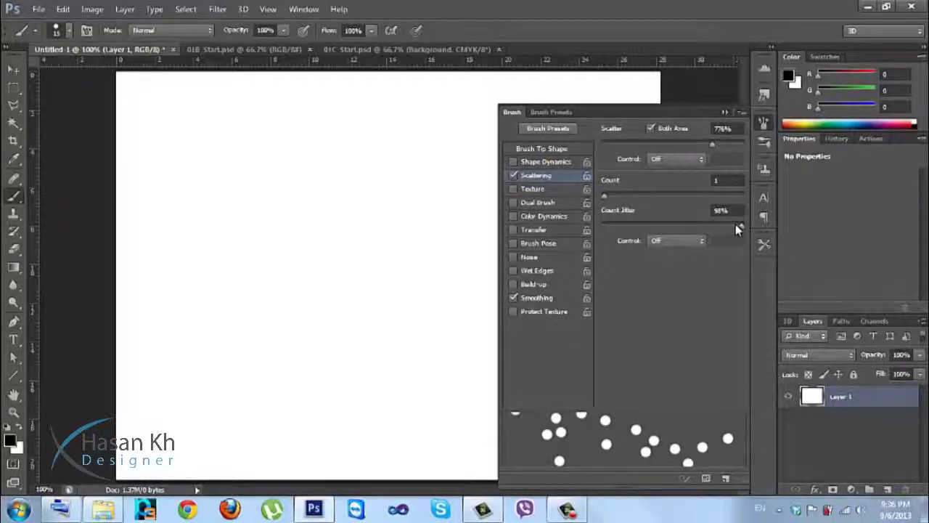
drag(707, 227, 742, 227)
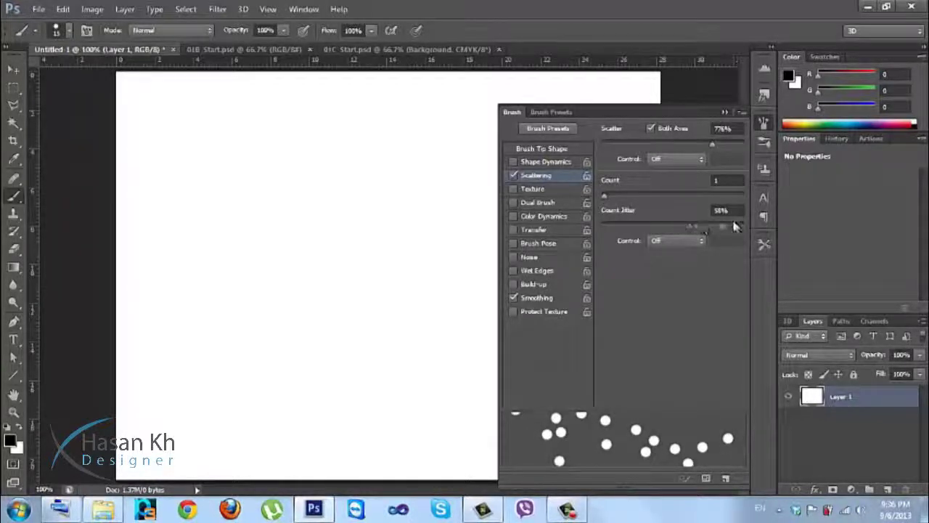
Set minimum roundness to 1% and spacing to 65%, then paint and clear scattered test trails.
click(559, 163)
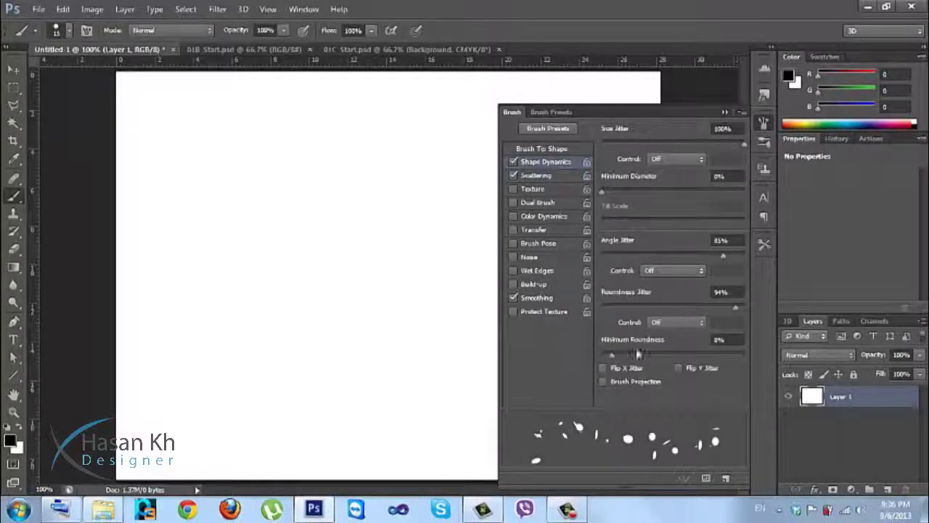
drag(618, 354, 601, 354)
click(514, 162)
click(541, 148)
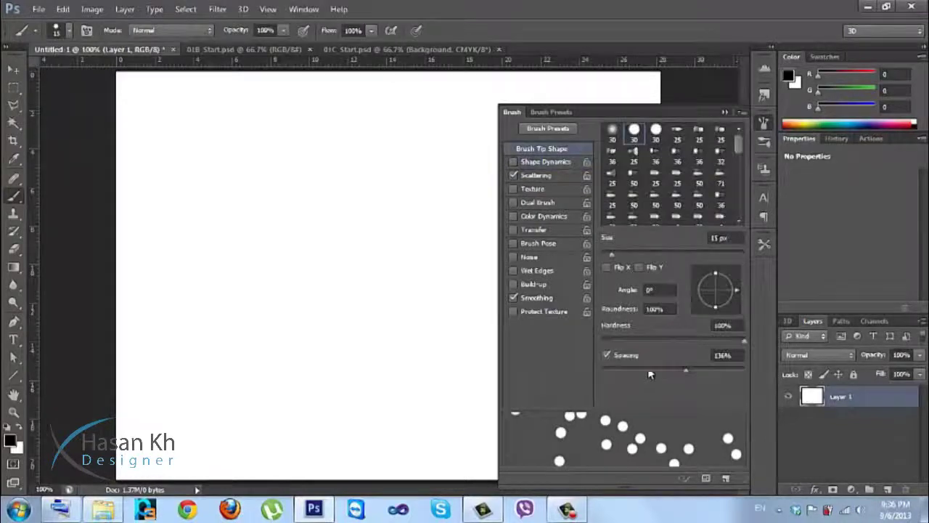
mouse_move(693, 375)
mouse_down()
mouse_move(636, 375)
mouse_move(646, 375)
mouse_up()
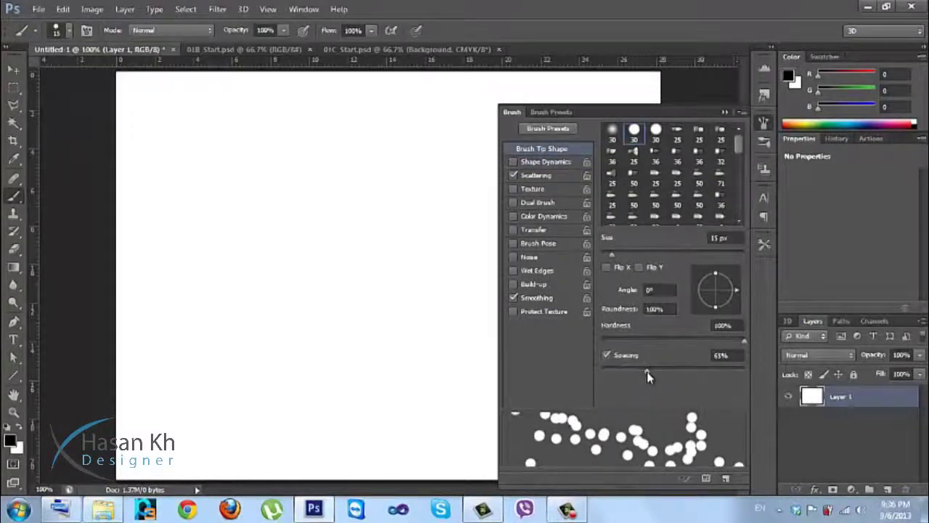
mouse_move(292, 139)
mouse_down()
mouse_move(292, 346)
mouse_move(305, 392)
mouse_up()
mouse_move(364, 363)
mouse_down()
mouse_move(405, 176)
mouse_move(394, 151)
mouse_move(399, 160)
mouse_up()
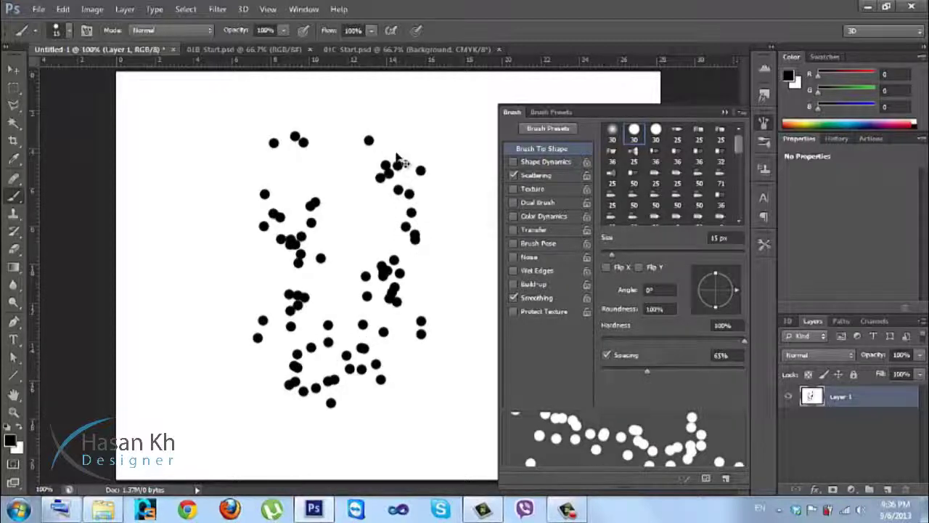
key(Delete)
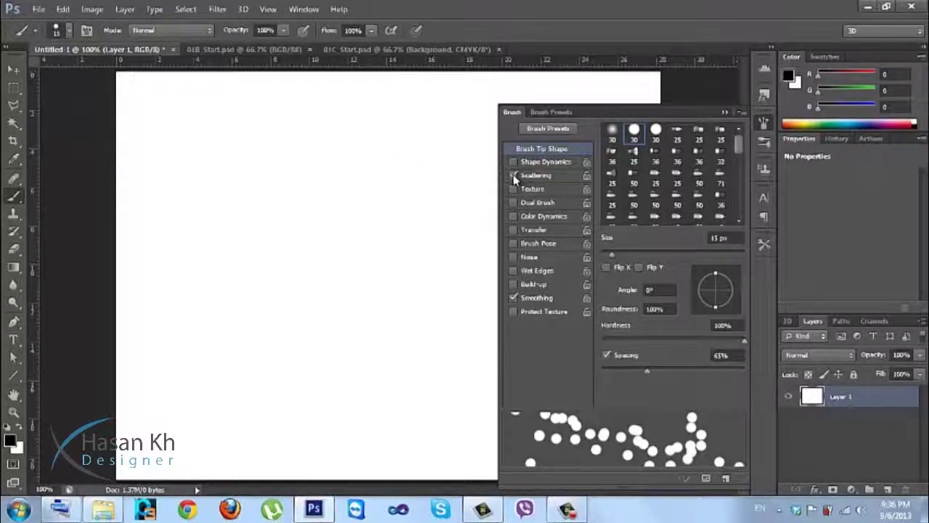
Tighten spacing to 19% and re-enable Shape Dynamics and Scattering.
click(513, 176)
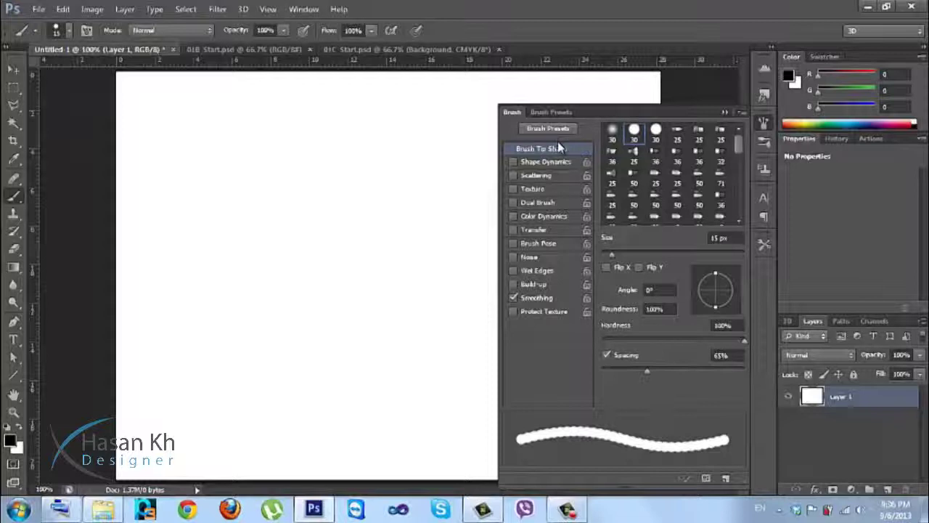
drag(645, 373, 614, 370)
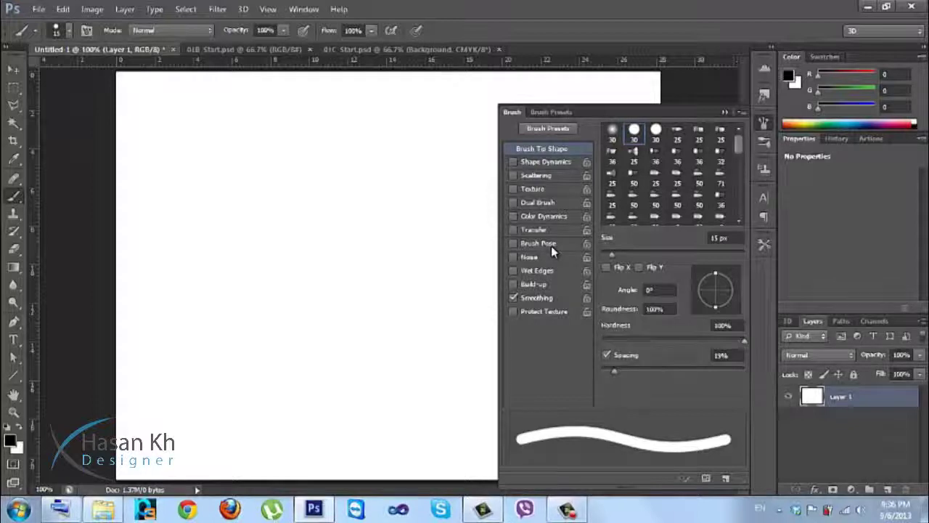
click(528, 165)
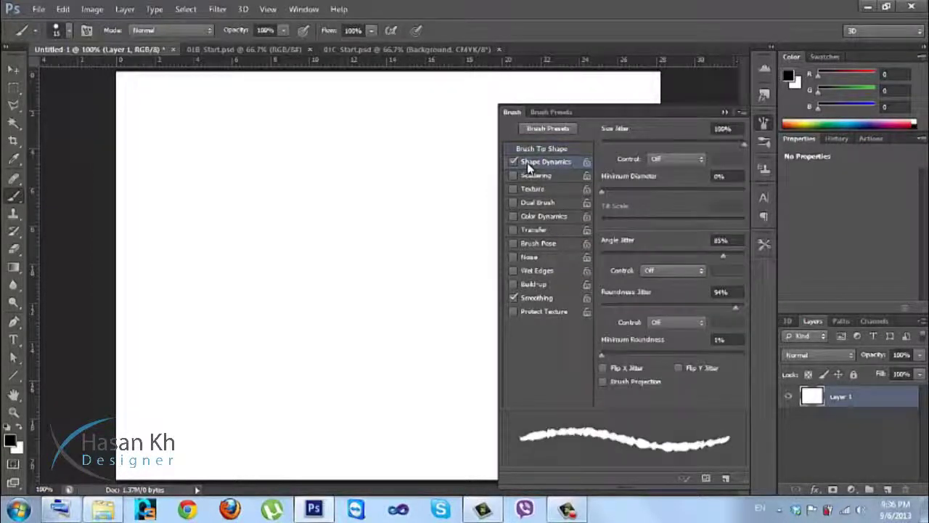
click(525, 176)
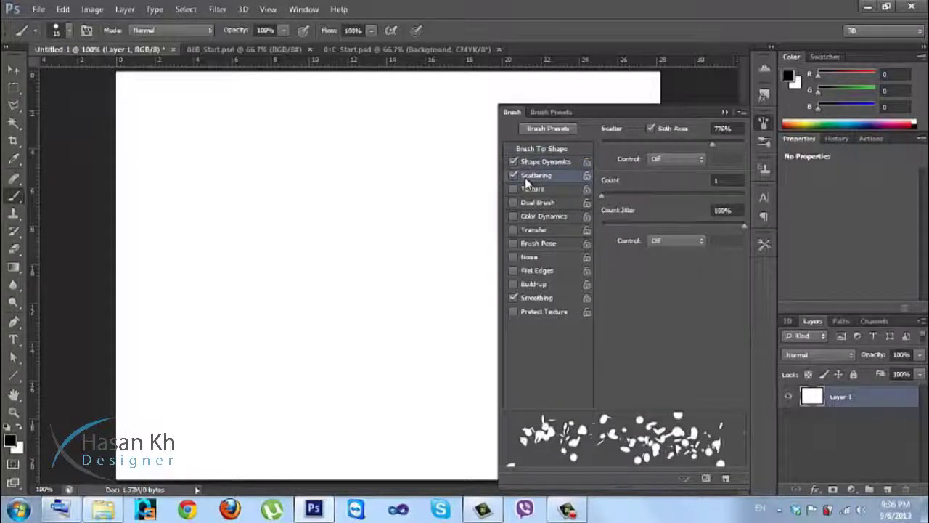
Enable brush Texture, paint a textured test stroke, and undo it.
click(528, 191)
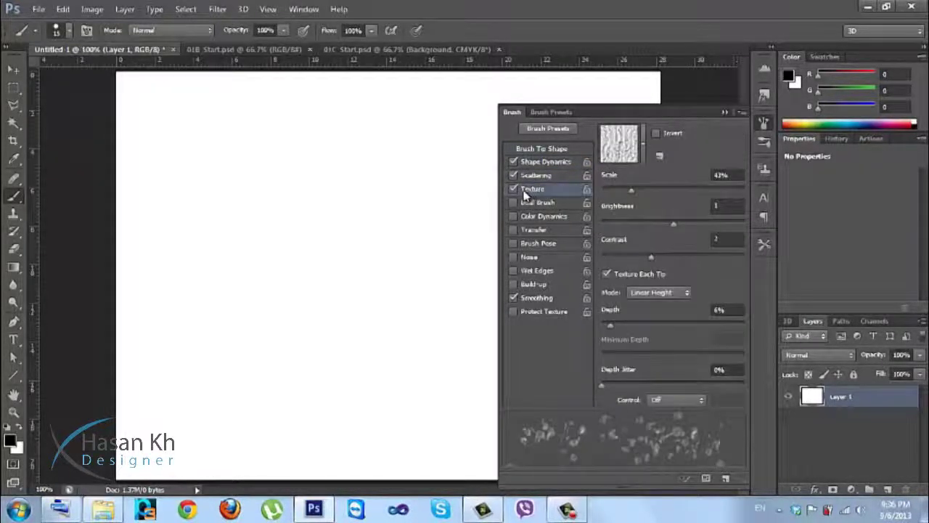
mouse_move(298, 216)
mouse_down()
mouse_move(294, 298)
mouse_move(327, 349)
mouse_move(265, 341)
mouse_move(252, 275)
mouse_move(254, 176)
mouse_move(227, 167)
mouse_move(205, 236)
mouse_move(209, 296)
mouse_up()
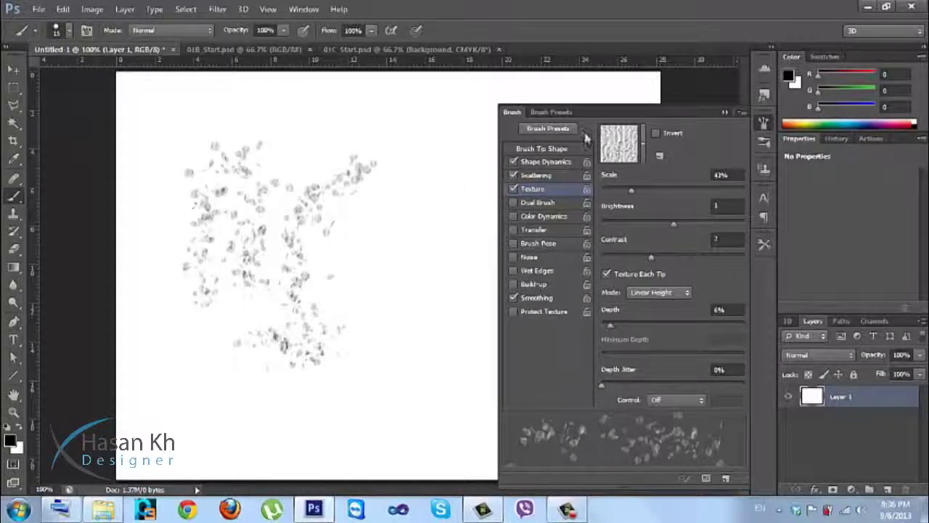
click(642, 149)
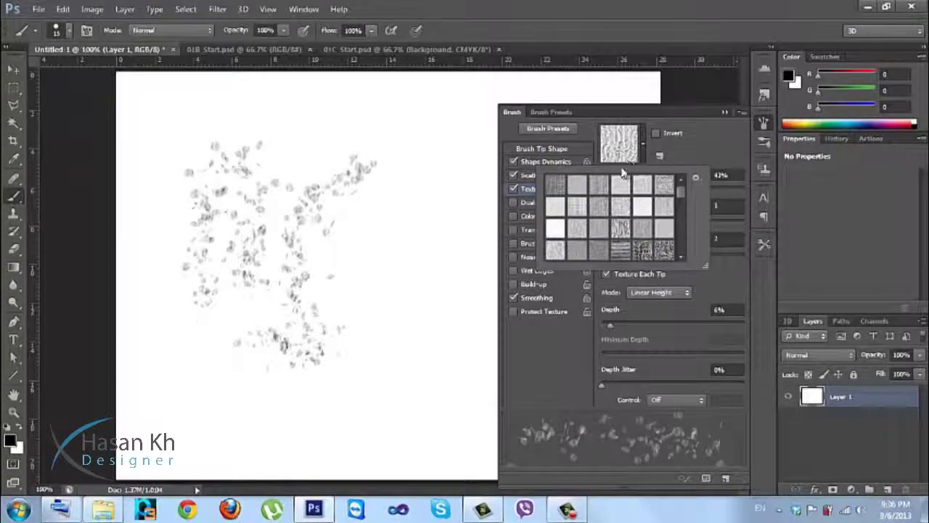
click(428, 207)
key(ctrl+z)
key(ctrl+z)
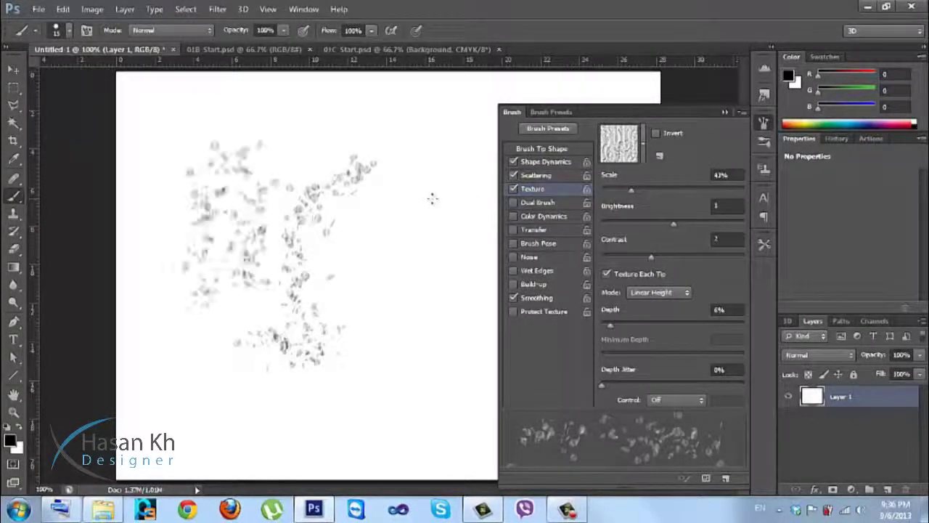
key(ctrl+alt+z)
key(ctrl+alt+z)
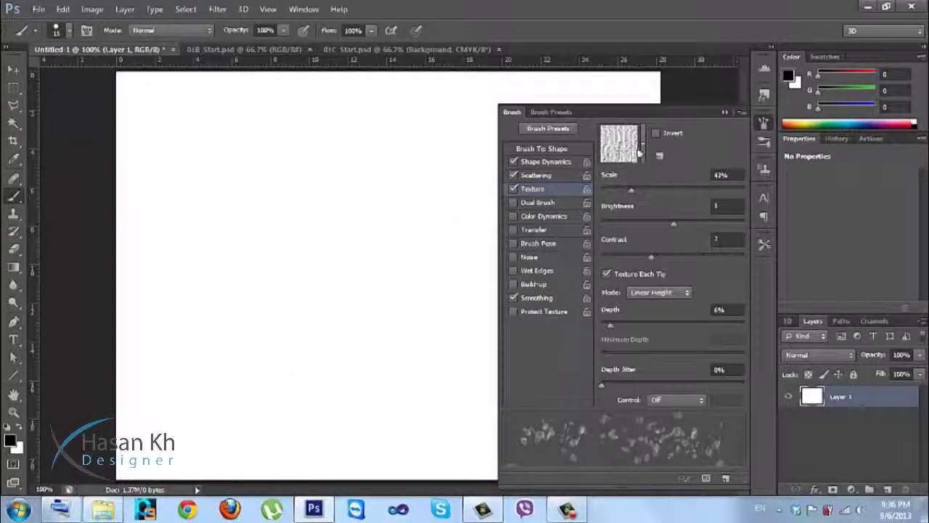
Choose the maze texture pattern, paint scattered textured test strokes, and undo them.
click(643, 144)
click(642, 251)
click(643, 252)
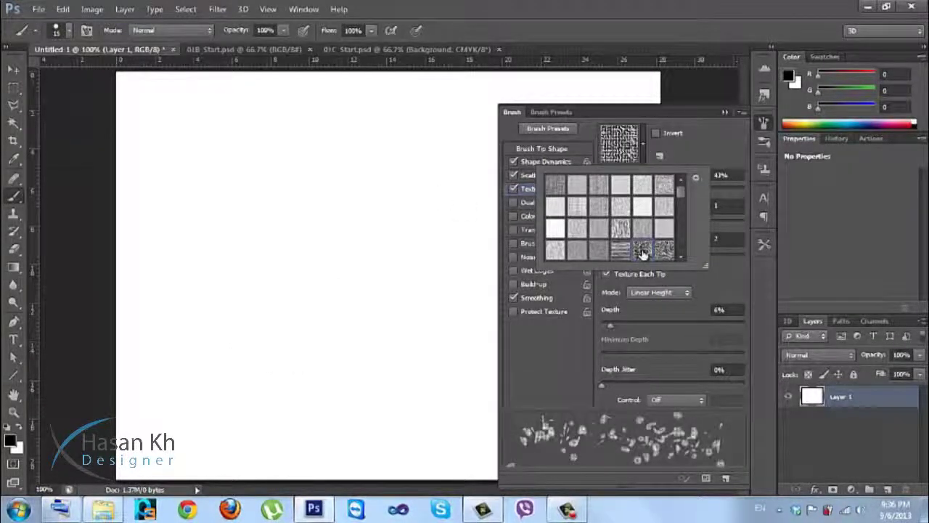
click(332, 263)
mouse_move(366, 207)
mouse_down()
mouse_move(269, 297)
mouse_move(299, 320)
mouse_up()
mouse_move(281, 249)
mouse_down()
mouse_move(318, 190)
mouse_move(293, 159)
mouse_move(256, 178)
mouse_move(267, 203)
mouse_move(198, 225)
mouse_move(198, 314)
mouse_move(253, 299)
mouse_move(262, 239)
mouse_move(224, 246)
mouse_move(264, 334)
mouse_move(334, 372)
mouse_up()
key(ctrl+z)
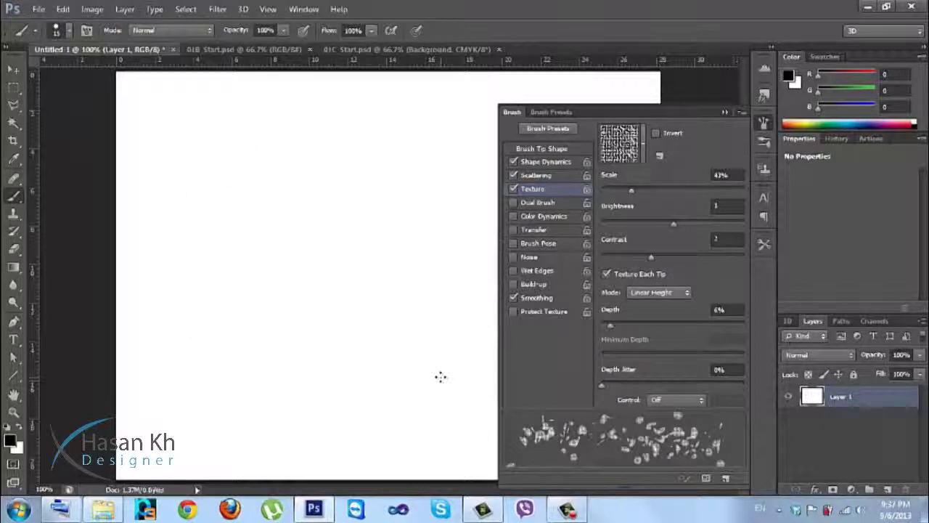
Disable Texture, Scattering and Shape Dynamics, return to Brush Tip Shape, and close the Brush panel.
click(513, 189)
click(513, 175)
click(514, 161)
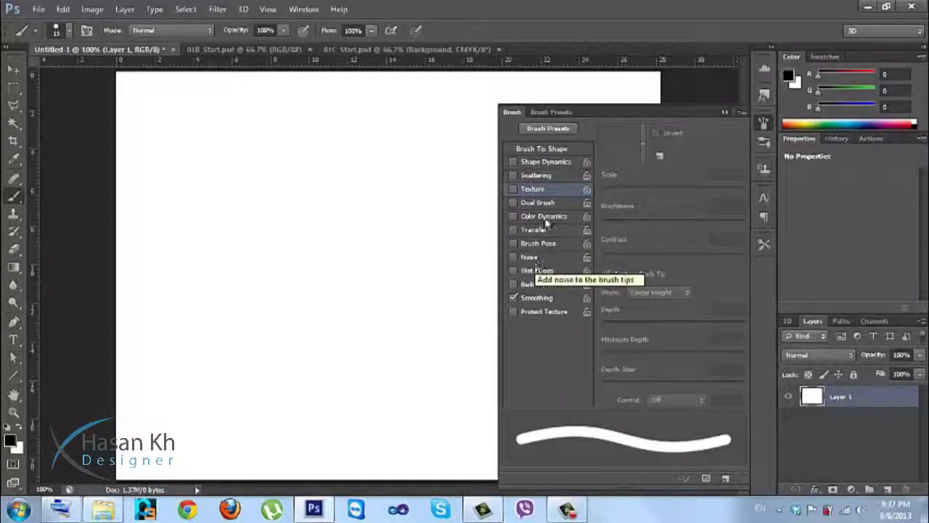
click(548, 129)
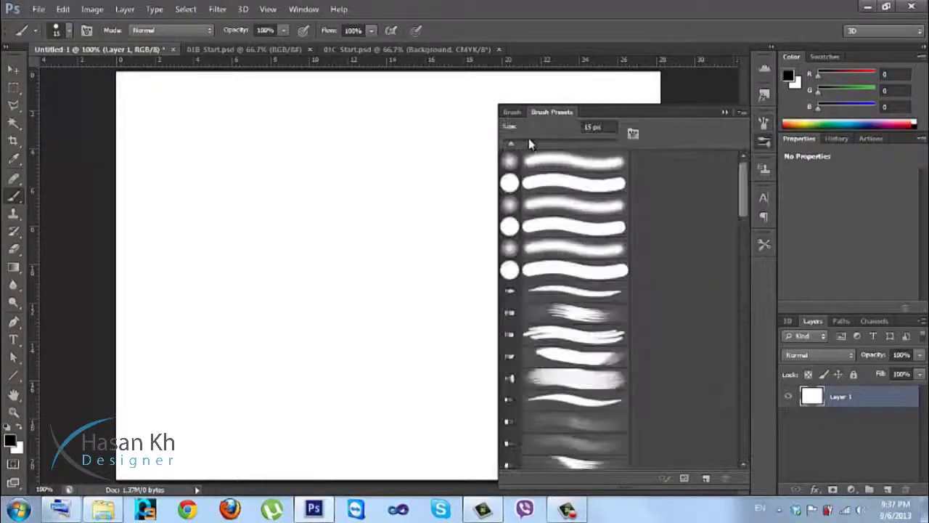
click(512, 112)
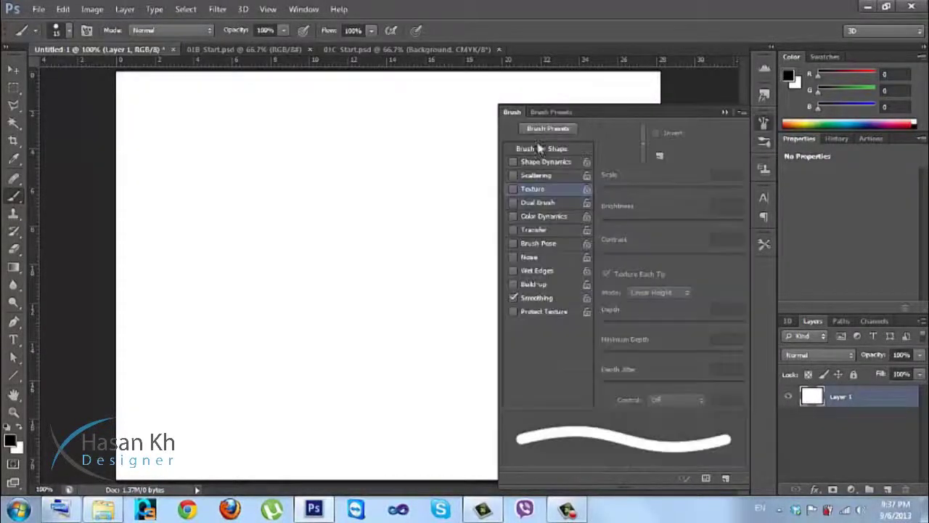
click(538, 149)
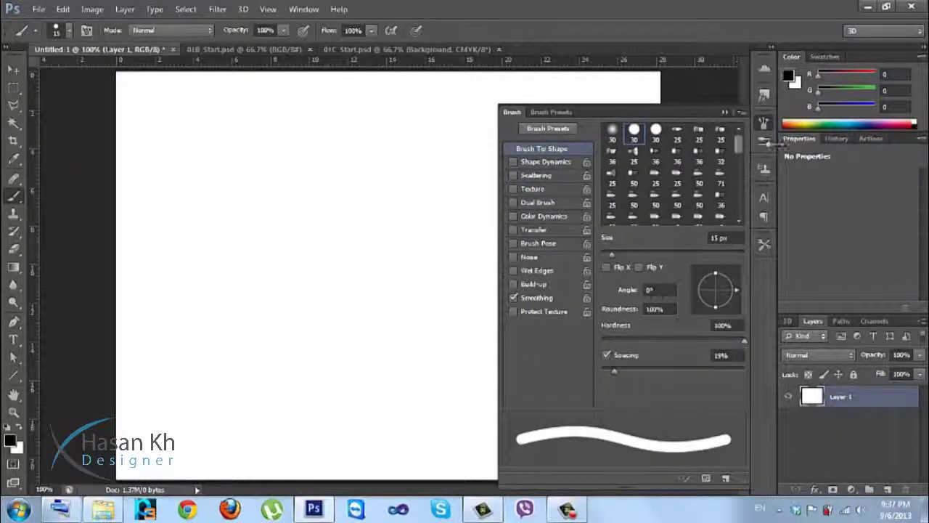
click(764, 122)
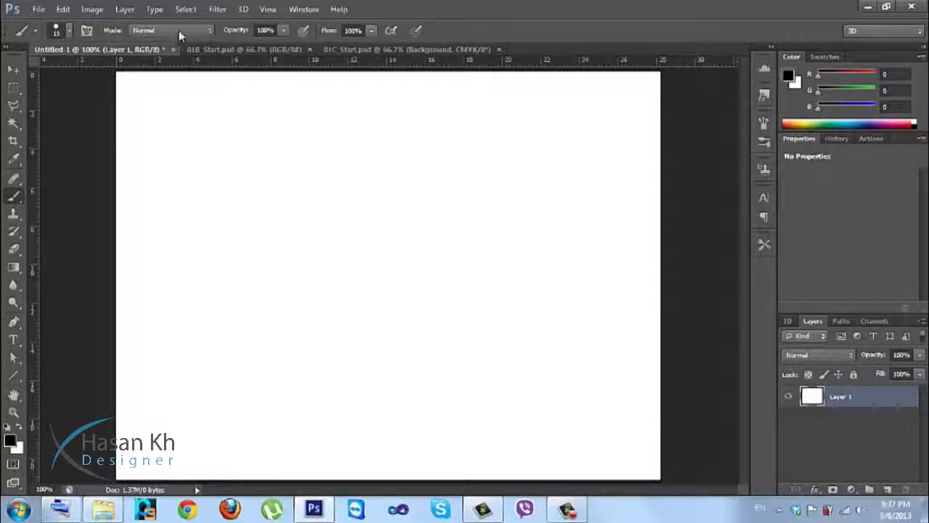
click(61, 29)
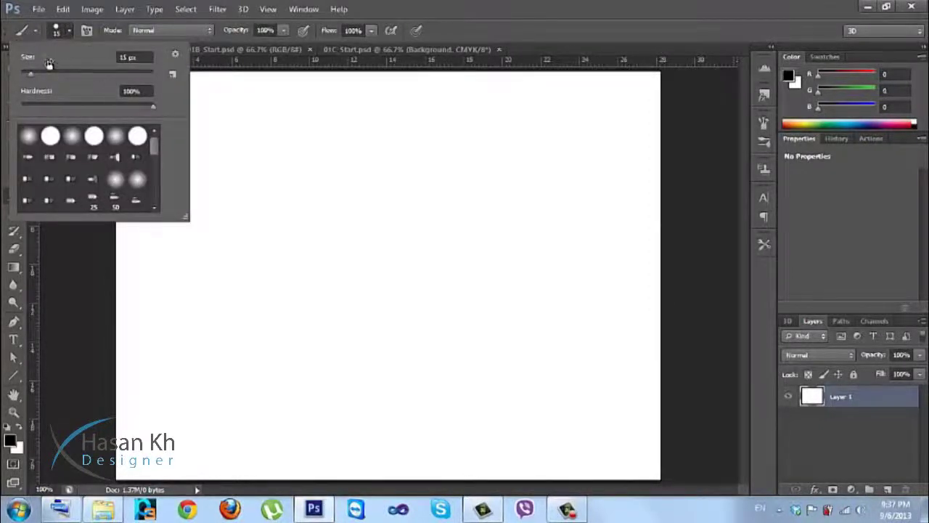
drag(30, 73, 64, 80)
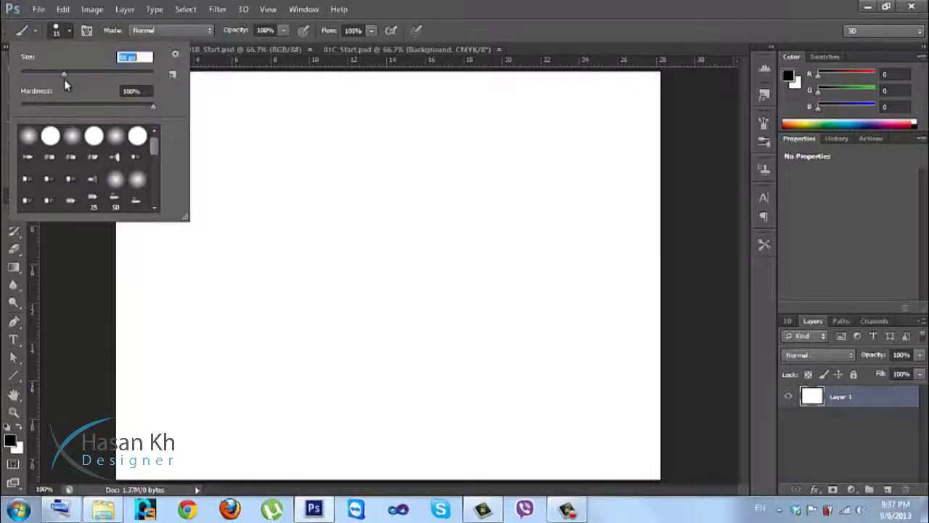
click(138, 107)
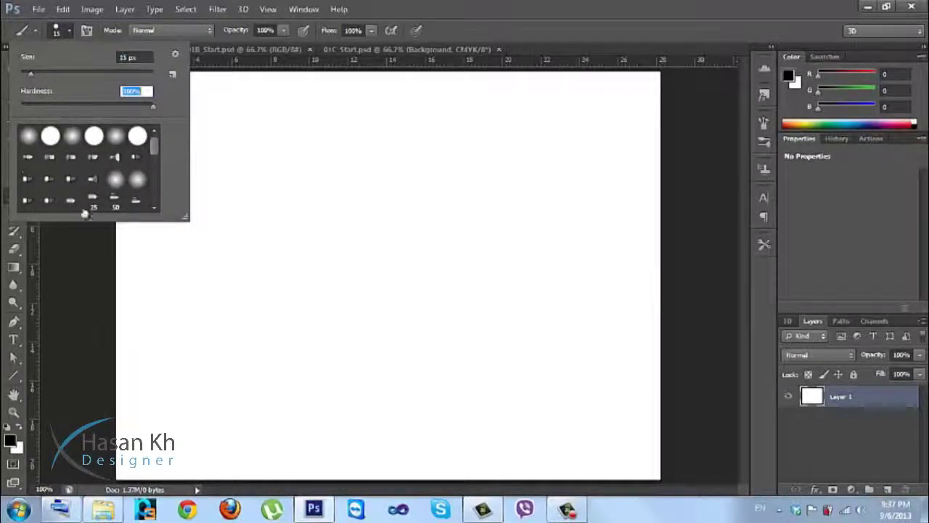
click(75, 29)
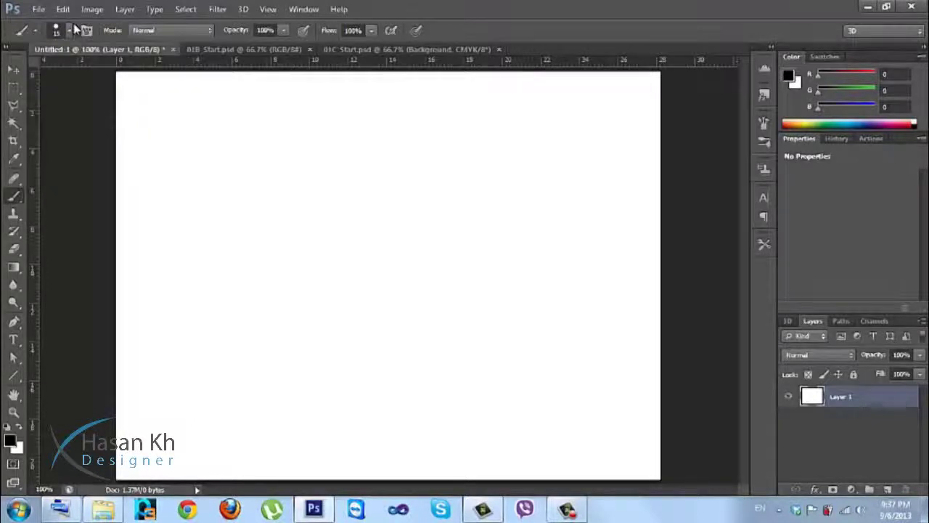
click(254, 31)
click(257, 28)
mouse_move(204, 191)
mouse_down()
mouse_move(263, 205)
mouse_move(286, 251)
mouse_move(266, 294)
mouse_move(204, 303)
mouse_up()
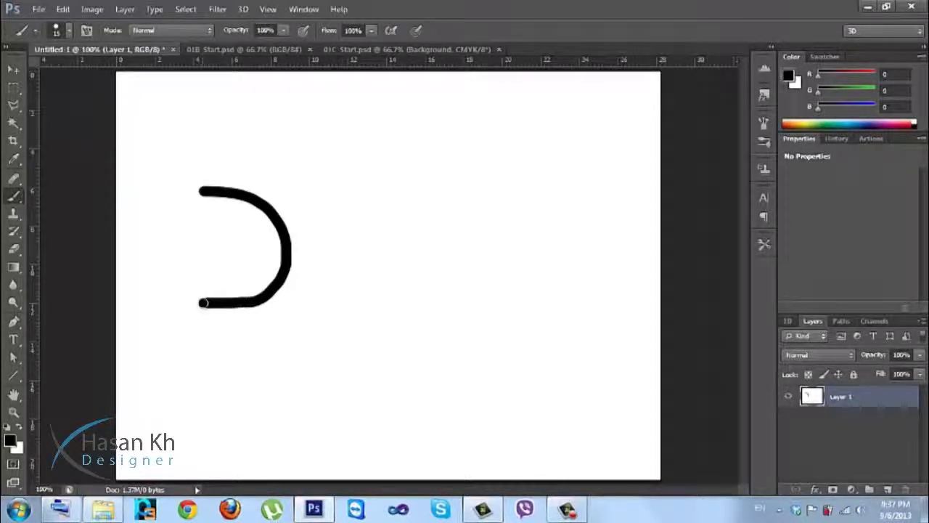
key(ctrl+z)
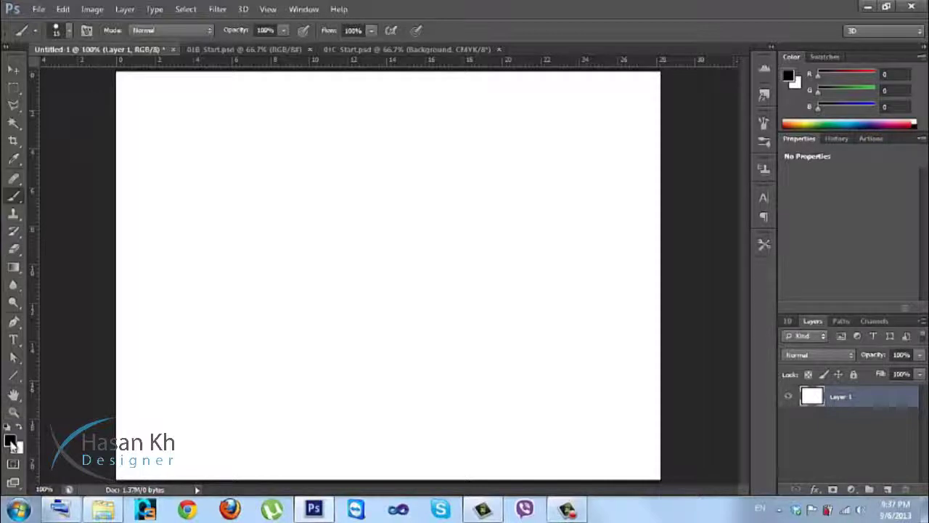
On a new layer, set the foreground to red and paint a large blob with an enlarged brush.
click(887, 489)
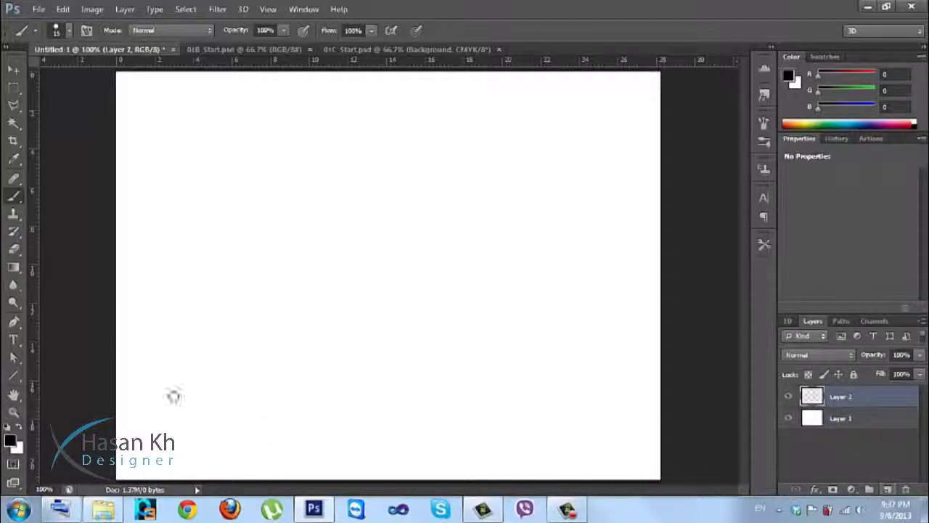
click(11, 444)
click(671, 151)
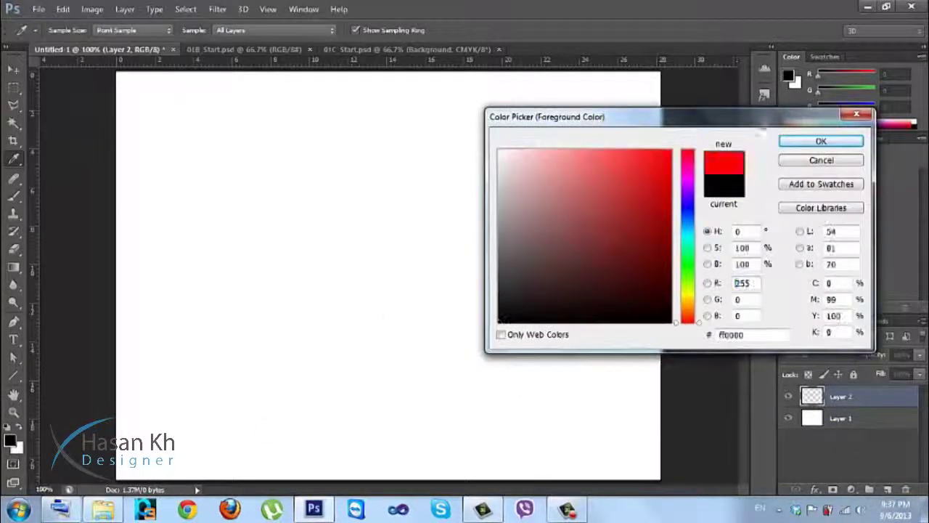
click(808, 143)
key(bracketright)
key(bracketright)
key(bracketright)
key(bracketright)
key(bracketright)
mouse_move(439, 221)
mouse_down()
mouse_move(326, 221)
mouse_move(398, 231)
mouse_move(366, 238)
mouse_move(438, 257)
mouse_move(386, 268)
mouse_move(363, 333)
mouse_move(342, 247)
mouse_move(330, 296)
mouse_move(426, 290)
mouse_move(402, 341)
mouse_up()
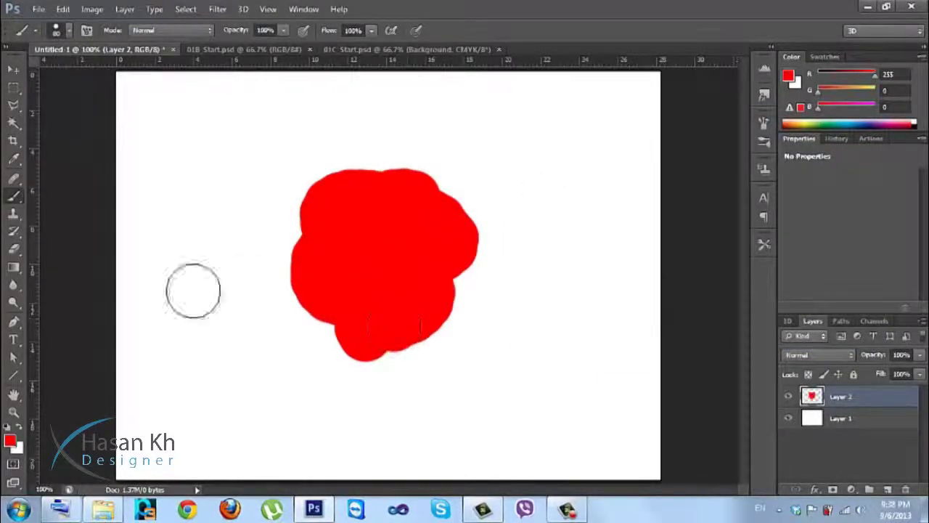
Set the foreground to blue-violet #3700e9, paint over the blob's right side, and add Layer 3.
click(10, 443)
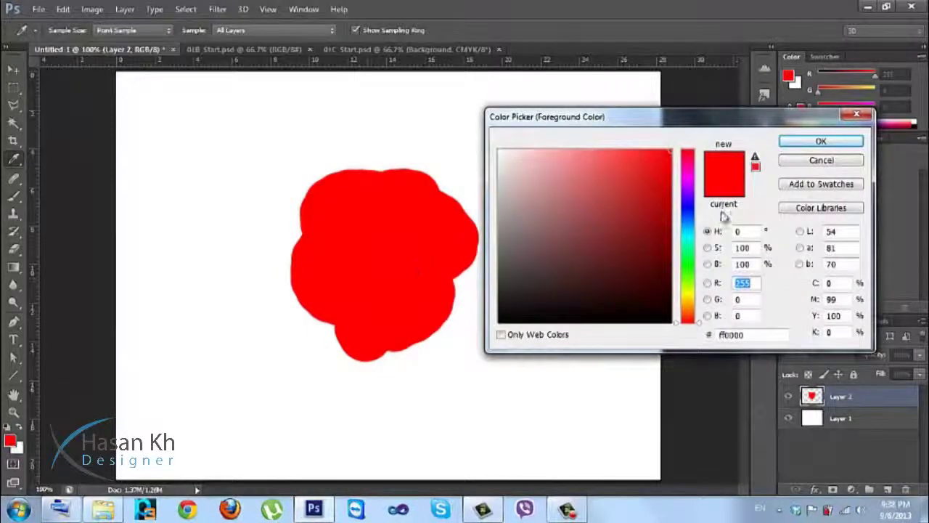
click(692, 207)
click(438, 207)
click(552, 87)
click(686, 201)
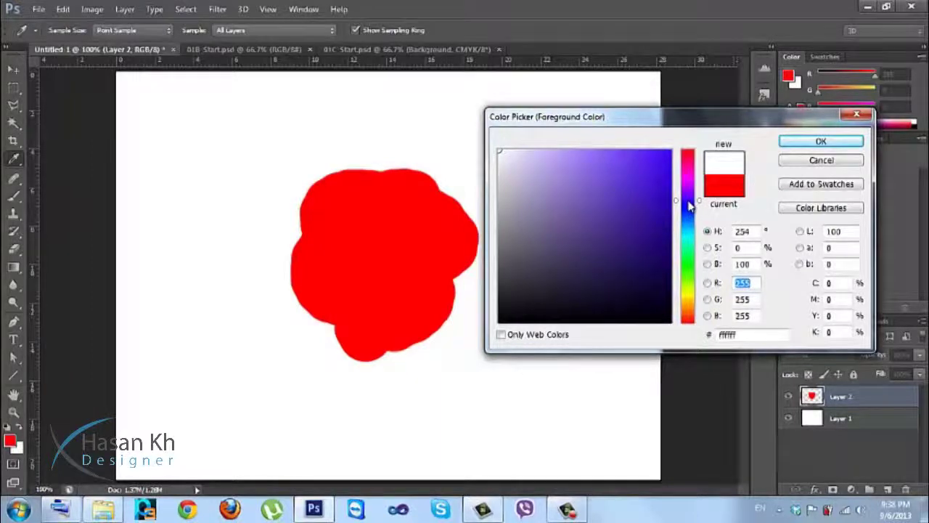
click(669, 165)
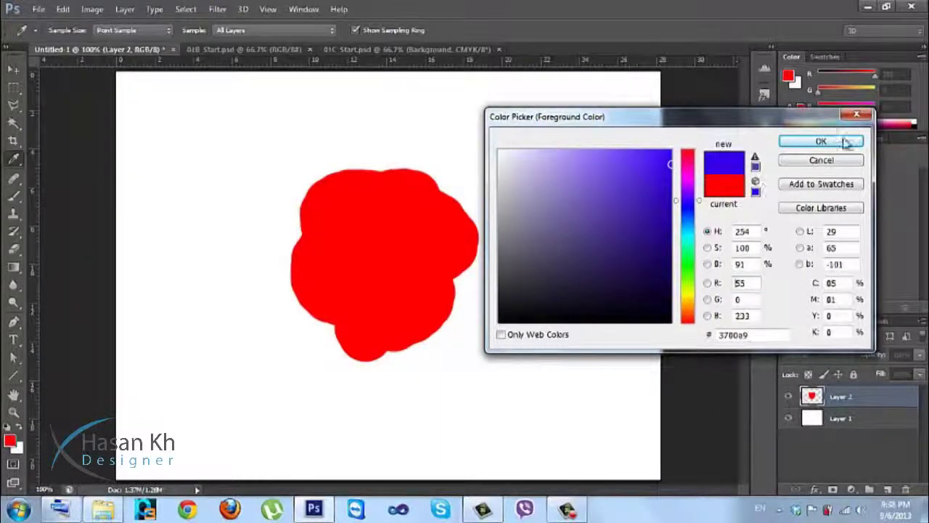
click(821, 141)
key(b)
drag(448, 180, 436, 250)
mouse_move(510, 249)
mouse_down()
mouse_move(469, 206)
mouse_move(463, 272)
mouse_move(454, 244)
mouse_move(454, 282)
mouse_move(426, 339)
mouse_move(450, 293)
mouse_up()
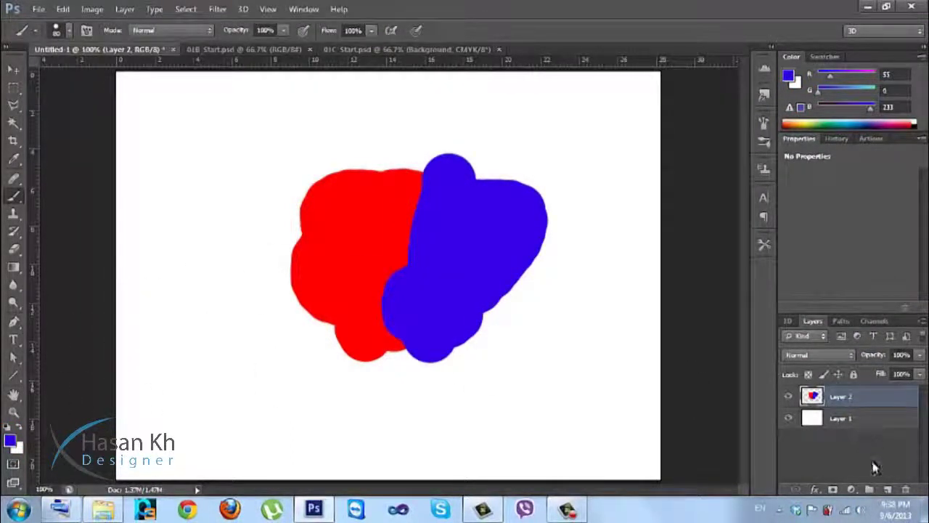
click(887, 489)
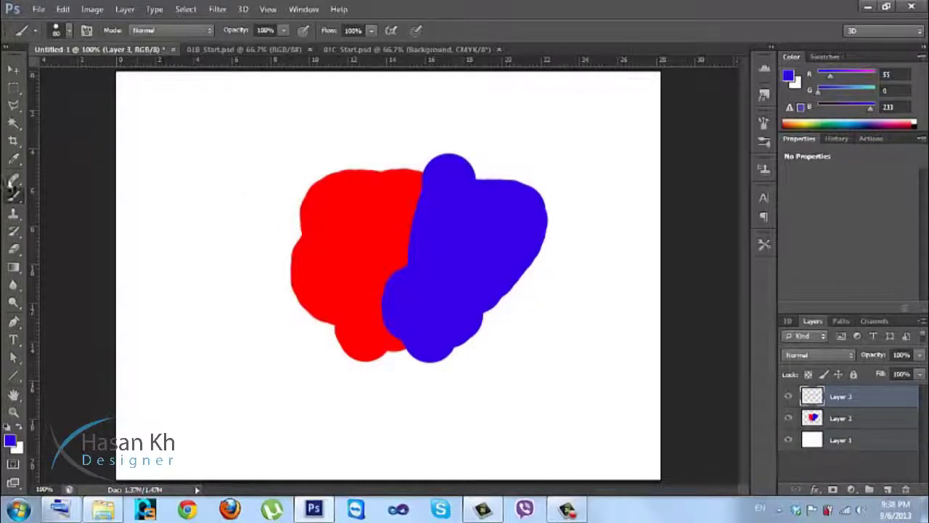
Set the paint colour to black and brush opacity to 50%, then shade over the blob.
click(8, 427)
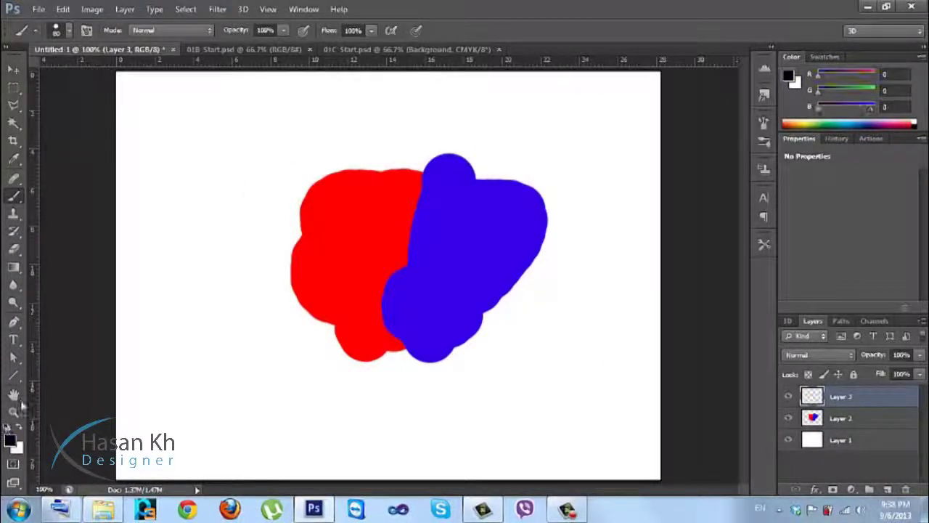
click(240, 34)
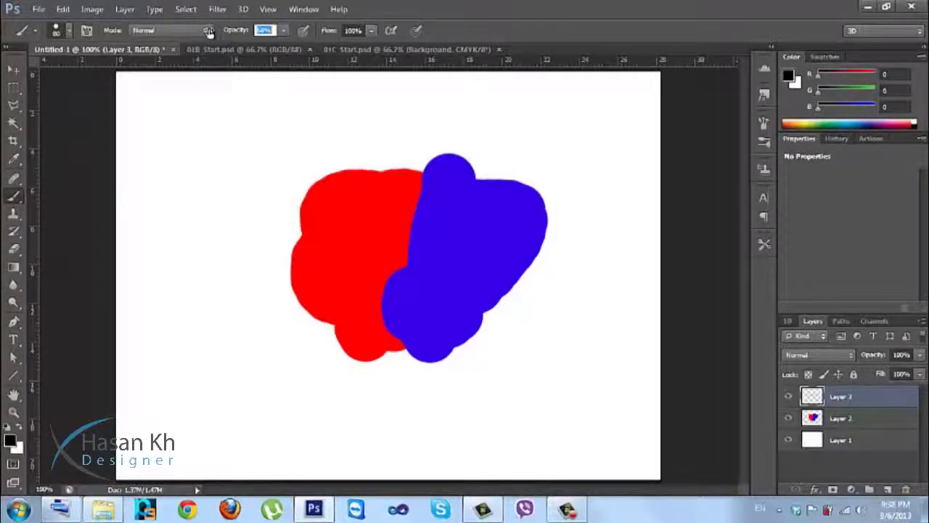
key(Return)
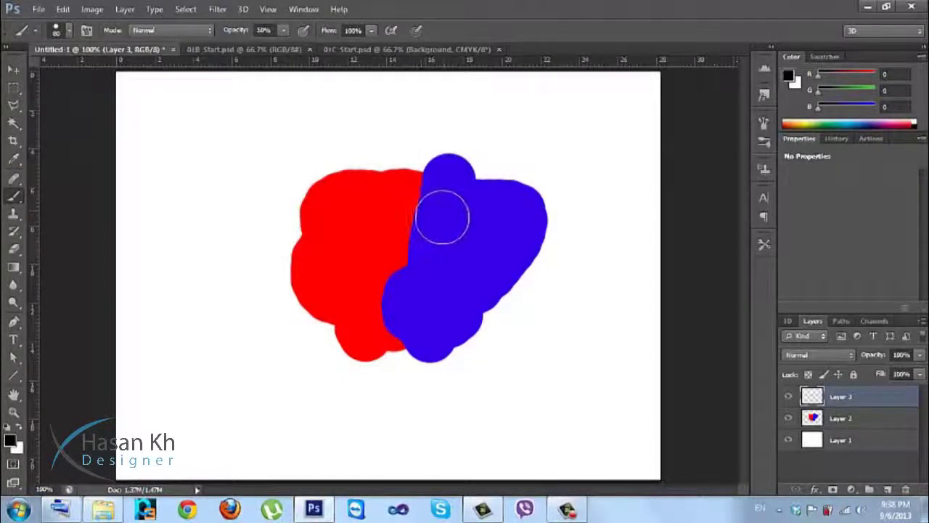
mouse_move(444, 199)
mouse_down()
mouse_move(380, 225)
mouse_move(374, 242)
mouse_move(407, 226)
mouse_move(464, 219)
mouse_move(359, 289)
mouse_move(422, 283)
mouse_move(482, 263)
mouse_move(436, 286)
mouse_move(381, 342)
mouse_move(424, 334)
mouse_move(450, 291)
mouse_move(399, 262)
mouse_move(357, 361)
mouse_move(290, 314)
mouse_move(306, 196)
mouse_move(322, 233)
mouse_move(323, 319)
mouse_move(362, 302)
mouse_move(334, 190)
mouse_move(389, 180)
mouse_move(320, 238)
mouse_move(401, 178)
mouse_move(466, 179)
mouse_move(433, 231)
mouse_move(444, 228)
mouse_move(494, 177)
mouse_move(526, 205)
mouse_move(486, 308)
mouse_move(540, 225)
mouse_move(531, 270)
mouse_move(432, 359)
mouse_move(482, 327)
mouse_move(379, 380)
mouse_move(352, 375)
mouse_up()
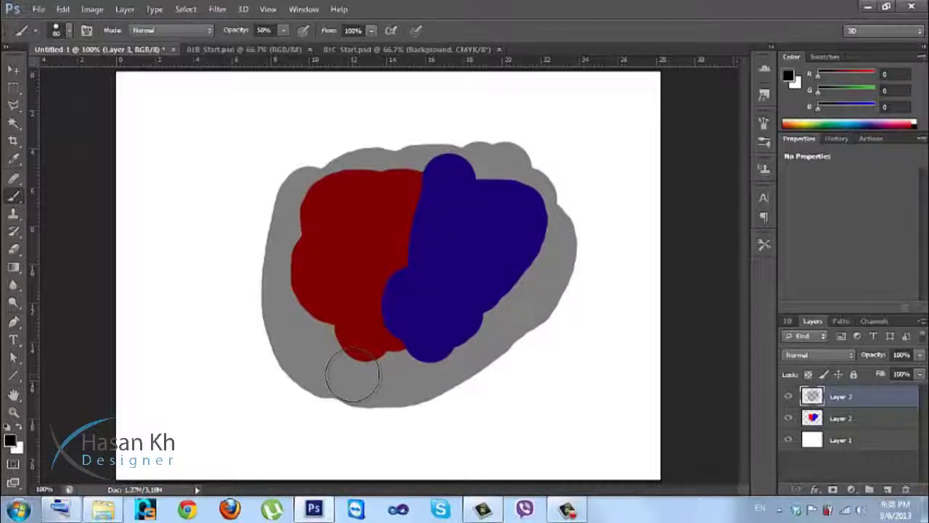
mouse_move(291, 193)
mouse_down()
mouse_move(328, 152)
mouse_move(434, 137)
mouse_move(470, 151)
mouse_move(512, 221)
mouse_move(341, 265)
mouse_move(325, 380)
mouse_move(342, 384)
mouse_move(366, 336)
mouse_move(352, 305)
mouse_move(404, 321)
mouse_up()
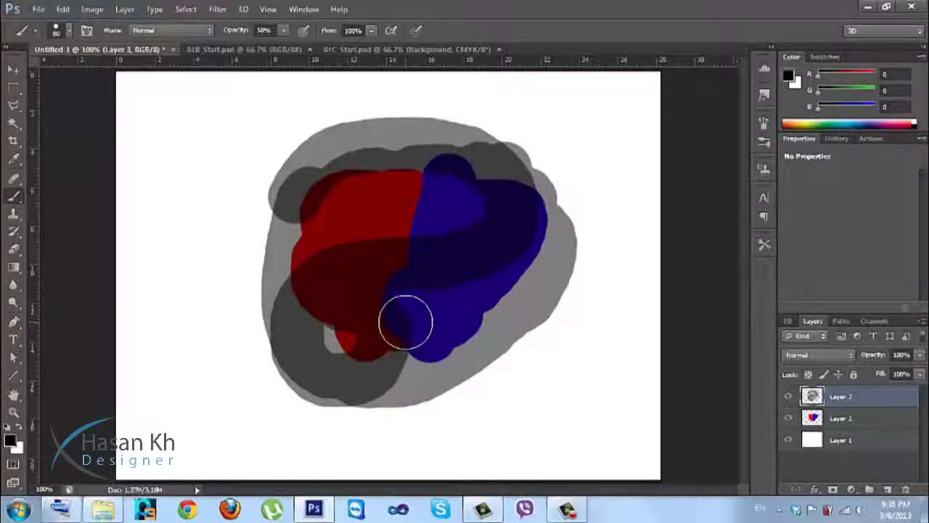
mouse_move(406, 321)
mouse_down()
mouse_move(369, 323)
mouse_move(331, 354)
mouse_move(390, 304)
mouse_move(342, 384)
mouse_move(387, 318)
mouse_move(354, 331)
mouse_move(371, 321)
mouse_move(394, 353)
mouse_move(366, 361)
mouse_move(427, 319)
mouse_move(399, 366)
mouse_move(378, 326)
mouse_move(410, 289)
mouse_move(418, 341)
mouse_move(387, 351)
mouse_move(360, 282)
mouse_move(413, 334)
mouse_move(391, 332)
mouse_move(411, 283)
mouse_move(384, 287)
mouse_move(373, 310)
mouse_move(375, 274)
mouse_move(416, 263)
mouse_move(405, 330)
mouse_move(369, 324)
mouse_move(348, 295)
mouse_move(394, 339)
mouse_move(325, 339)
mouse_move(360, 295)
mouse_move(415, 312)
mouse_move(354, 326)
mouse_move(361, 289)
mouse_move(455, 286)
mouse_move(489, 316)
mouse_move(415, 342)
mouse_move(441, 326)
mouse_up()
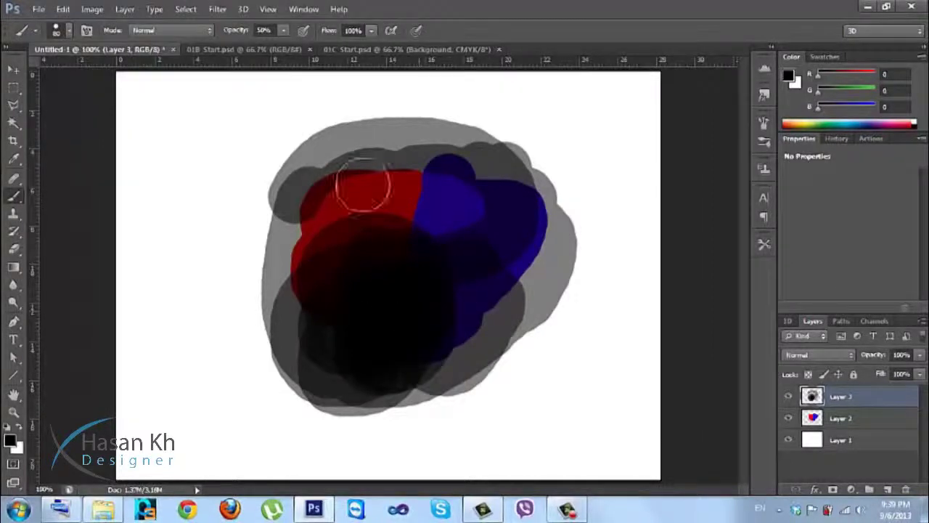
Raise opacity to 100%, paint solid black test strokes, then undo and discard the shading layer.
drag(238, 35, 267, 33)
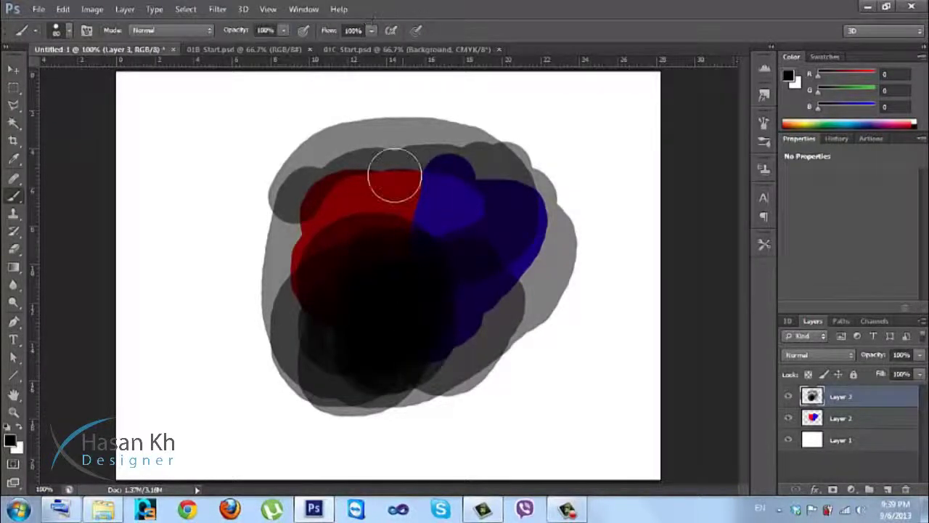
mouse_move(276, 139)
mouse_down()
mouse_move(460, 254)
mouse_move(478, 255)
mouse_up()
drag(532, 351, 543, 404)
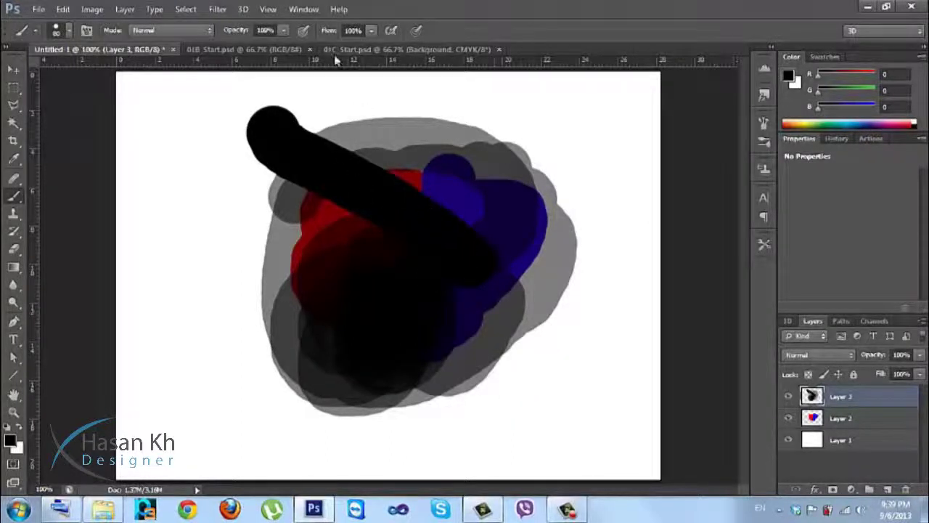
key(ctrl+z)
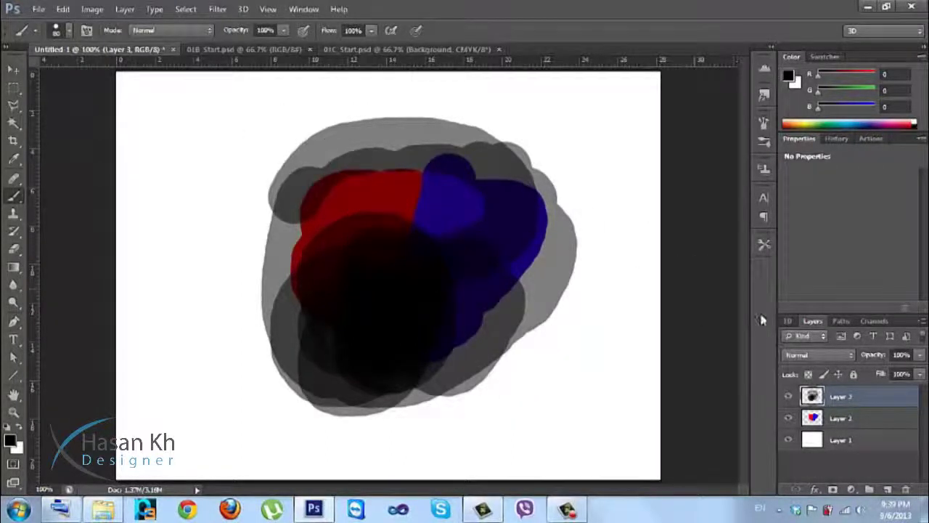
key(ctrl+e)
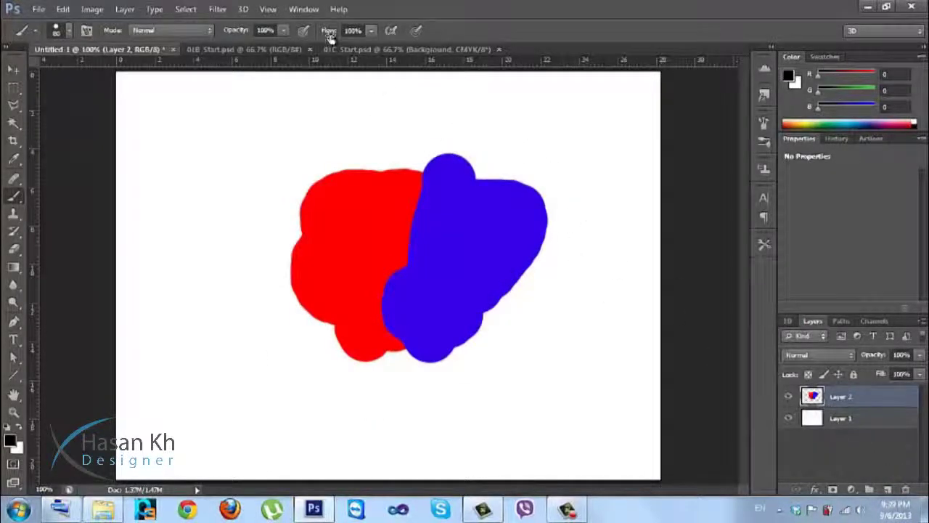
Test brush Flow at 56% and 11% with strokes, undoing each one.
drag(329, 34, 302, 35)
drag(372, 150, 280, 315)
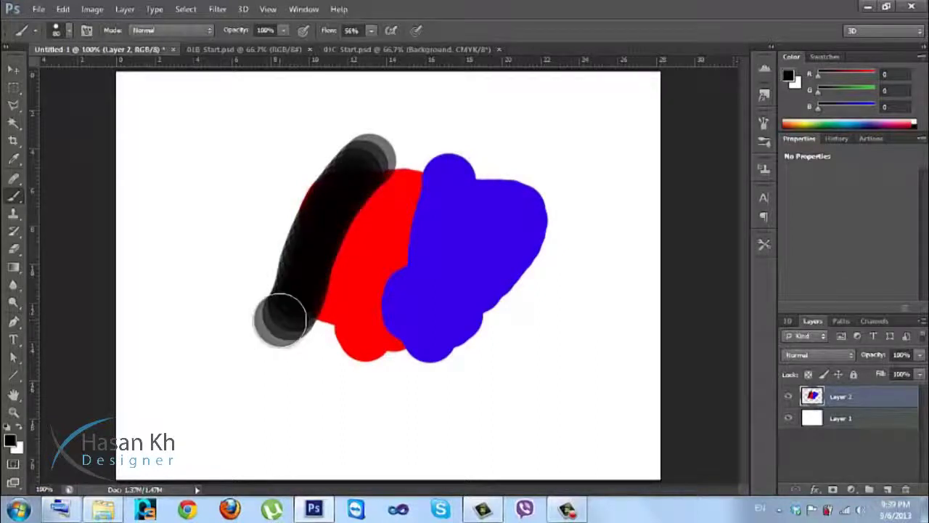
key(ctrl+z)
drag(329, 34, 298, 34)
mouse_move(350, 117)
mouse_down()
mouse_move(279, 289)
mouse_move(241, 306)
mouse_move(216, 302)
mouse_move(192, 243)
mouse_move(205, 197)
mouse_move(248, 181)
mouse_move(289, 186)
mouse_move(365, 218)
mouse_move(485, 313)
mouse_move(475, 378)
mouse_move(455, 397)
mouse_move(396, 407)
mouse_move(298, 393)
mouse_move(268, 422)
mouse_move(283, 452)
mouse_move(516, 452)
mouse_move(558, 397)
mouse_move(564, 312)
mouse_up()
key(ctrl+z)
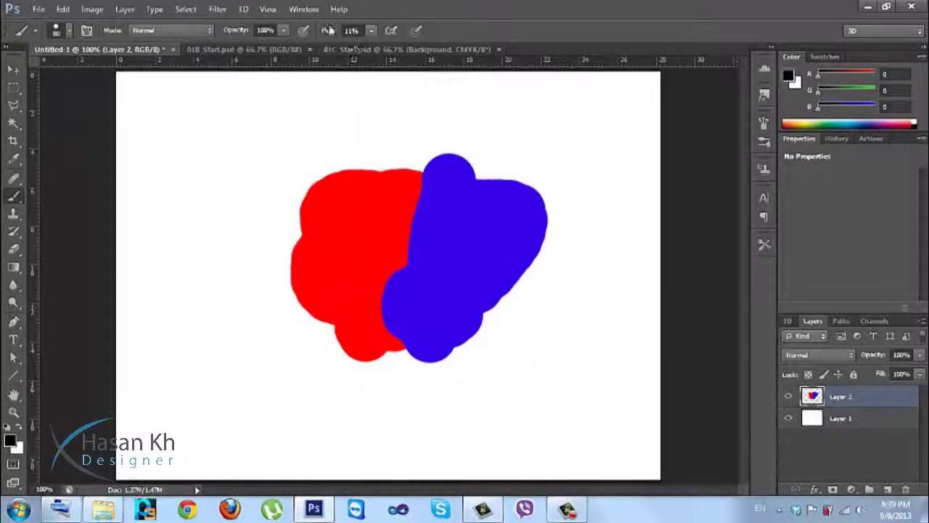
Reset Flow to 100%, enable airbrush build-up, and paint then undo a curved test stroke.
click(339, 35)
key(Return)
click(389, 31)
mouse_move(305, 131)
mouse_down()
mouse_move(274, 159)
mouse_move(221, 238)
mouse_move(205, 299)
mouse_move(213, 326)
mouse_up()
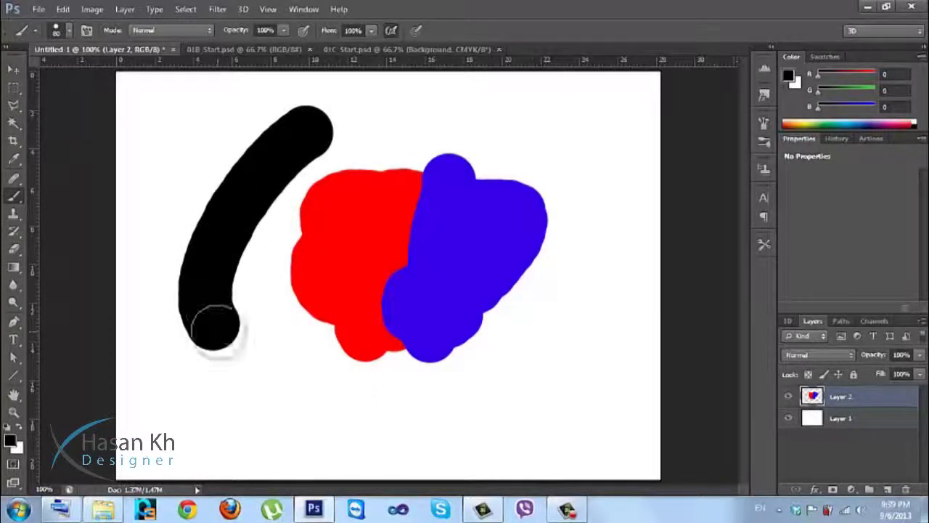
key(ctrl+z)
Set brush hardness to 0% and paint a soft black loop around the red-and-blue blob.
right_click(269, 183)
drag(407, 248, 265, 254)
click(241, 140)
mouse_move(233, 186)
mouse_down()
mouse_move(243, 327)
mouse_move(284, 378)
mouse_move(339, 404)
mouse_move(410, 419)
mouse_move(488, 412)
mouse_move(525, 386)
mouse_move(576, 311)
mouse_move(604, 224)
mouse_move(602, 242)
mouse_move(543, 141)
mouse_move(425, 129)
mouse_move(332, 109)
mouse_move(334, 101)
mouse_up()
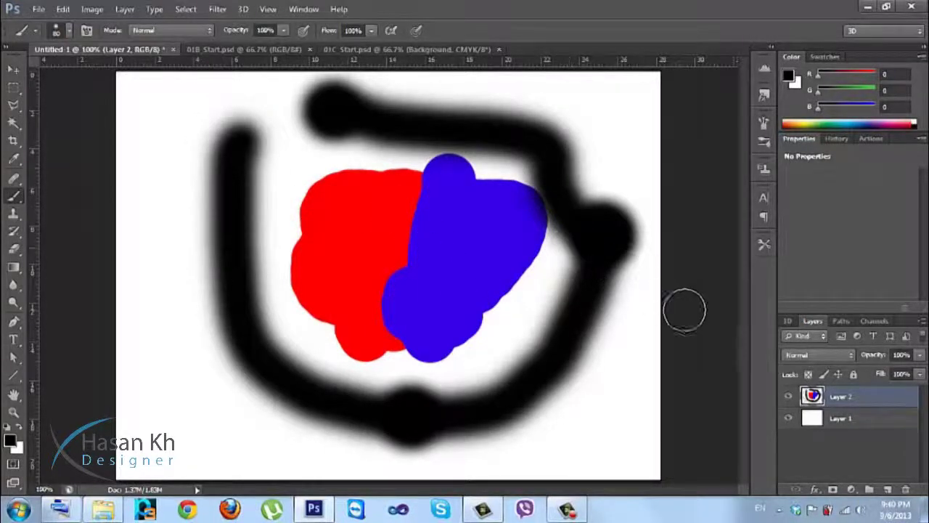
click(167, 32)
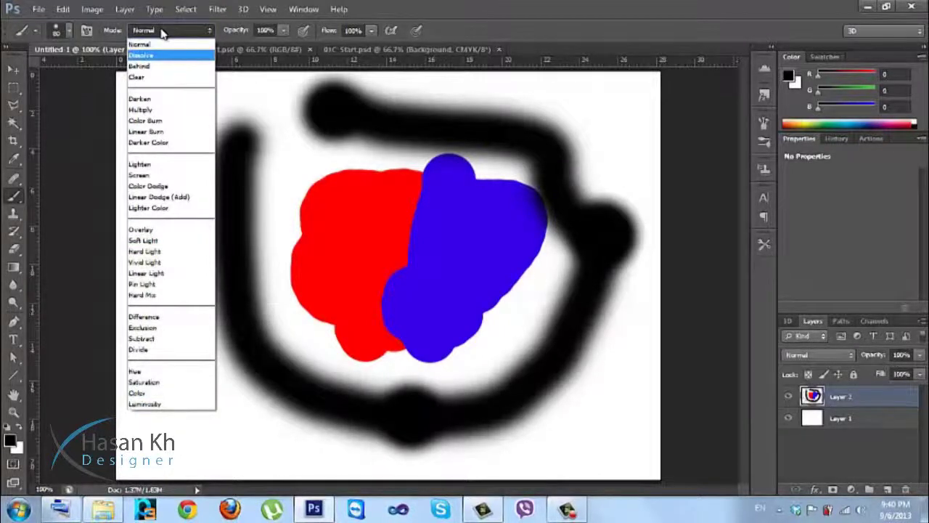
Check the brush and layer blend mode lists, leaving both at Normal, then undo and redo the stroke.
click(162, 31)
click(834, 357)
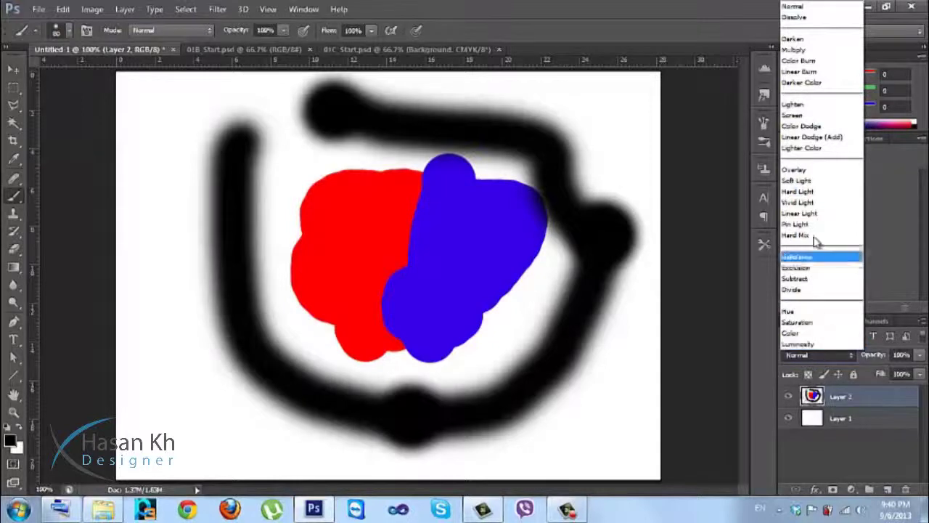
click(828, 359)
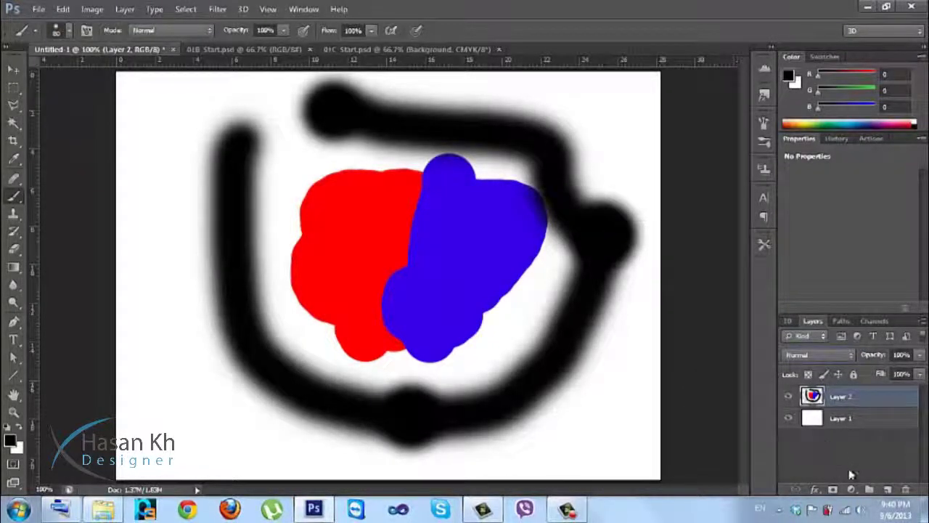
click(201, 33)
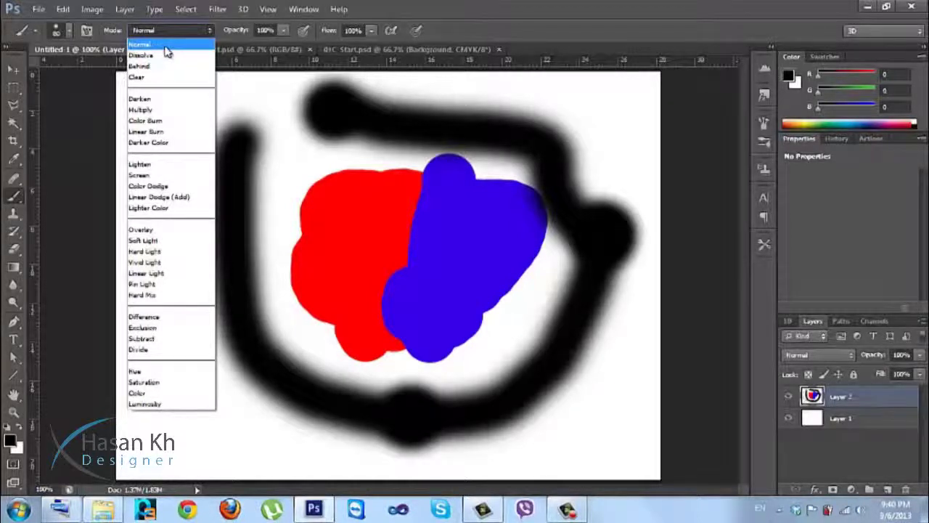
click(165, 46)
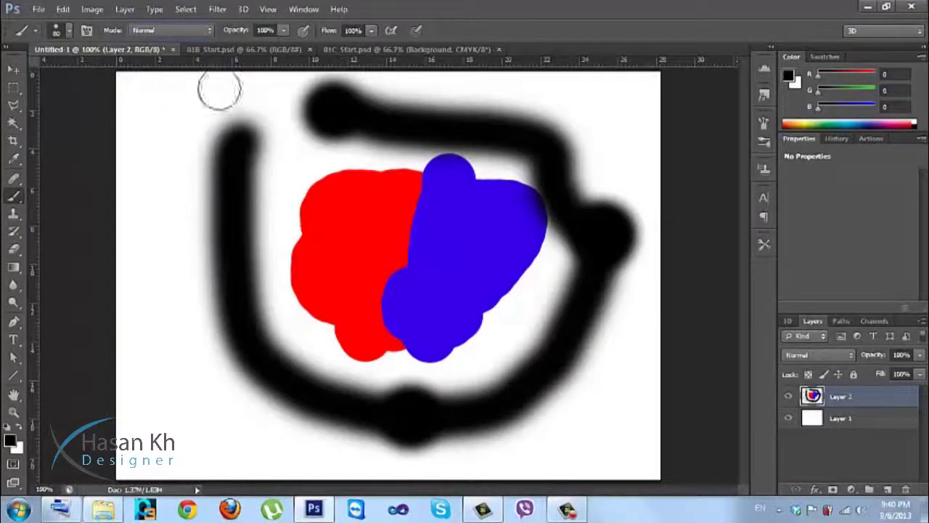
key(ctrl+z)
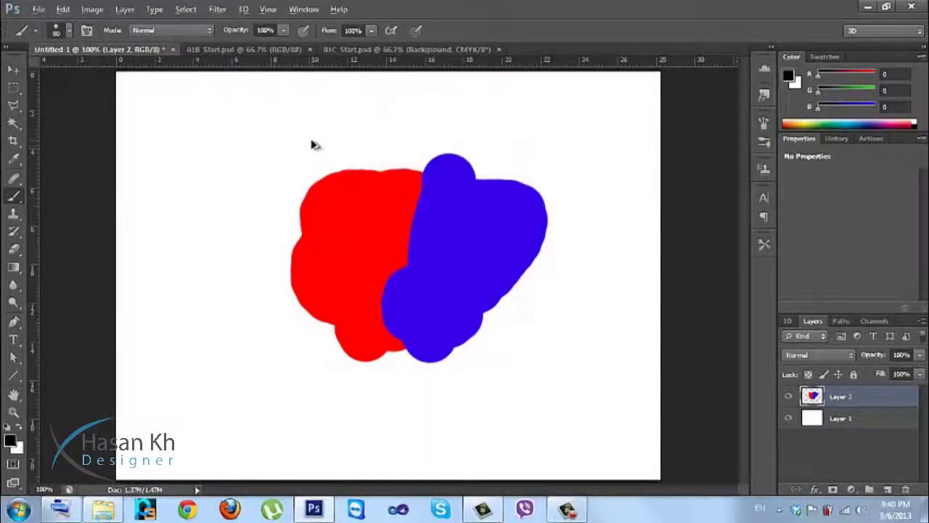
key(ctrl+z)
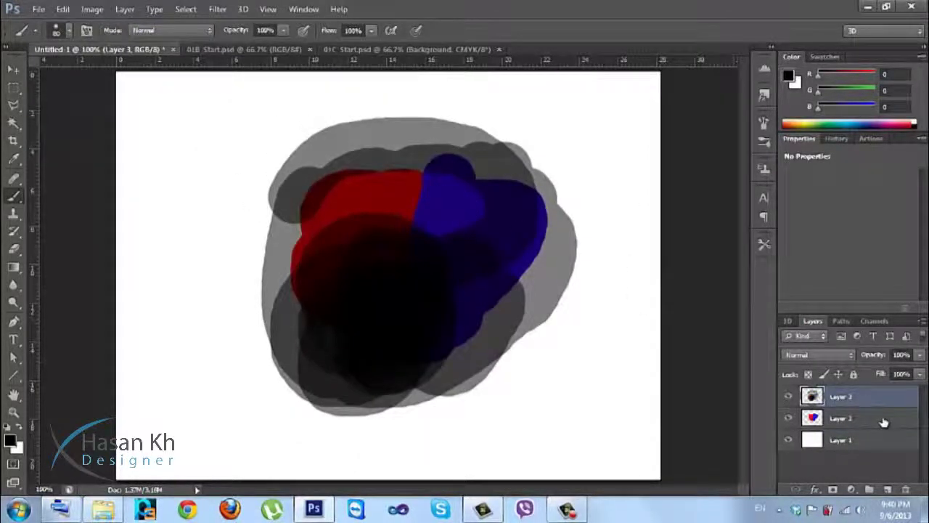
Delete Layer 3 and Layer 2, then switch to the 01C Start.psd document.
shift+click(884, 419)
drag(881, 410, 906, 489)
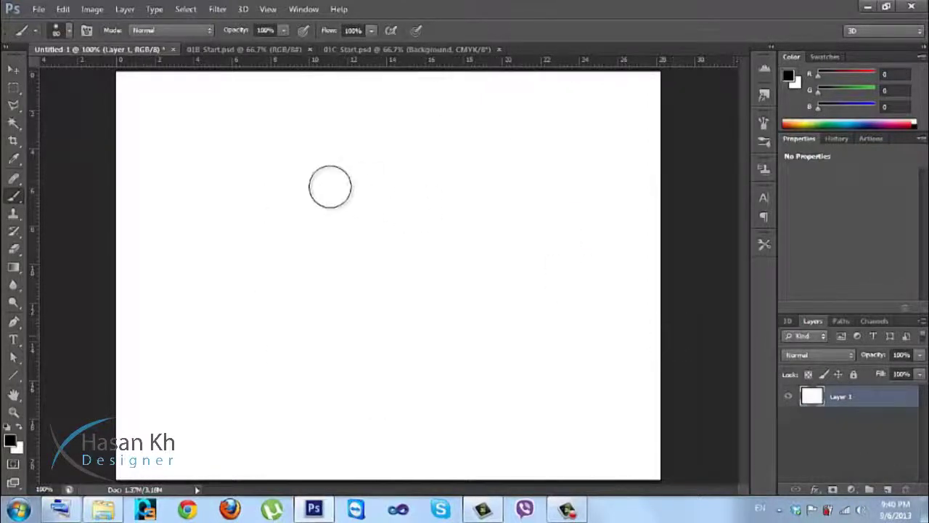
click(349, 49)
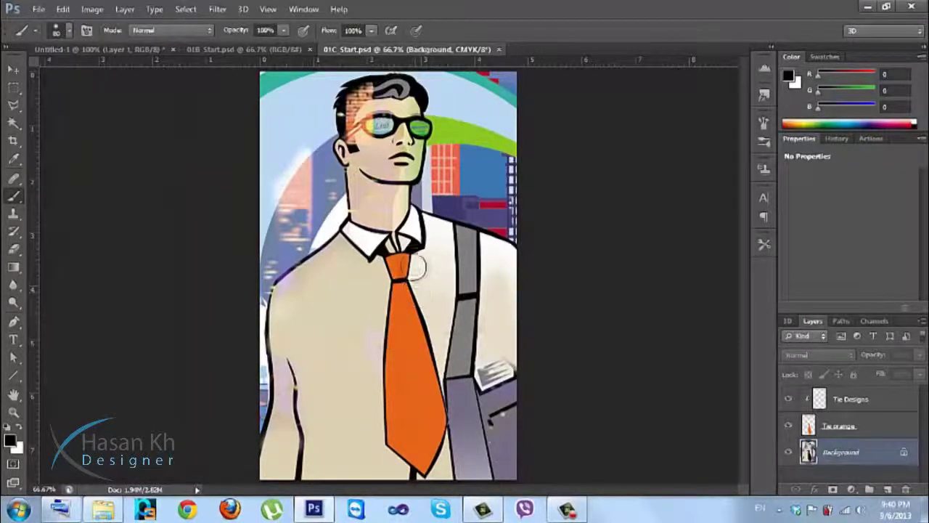
Target the Tie Designs layer and set the brush size to 45 px.
click(821, 411)
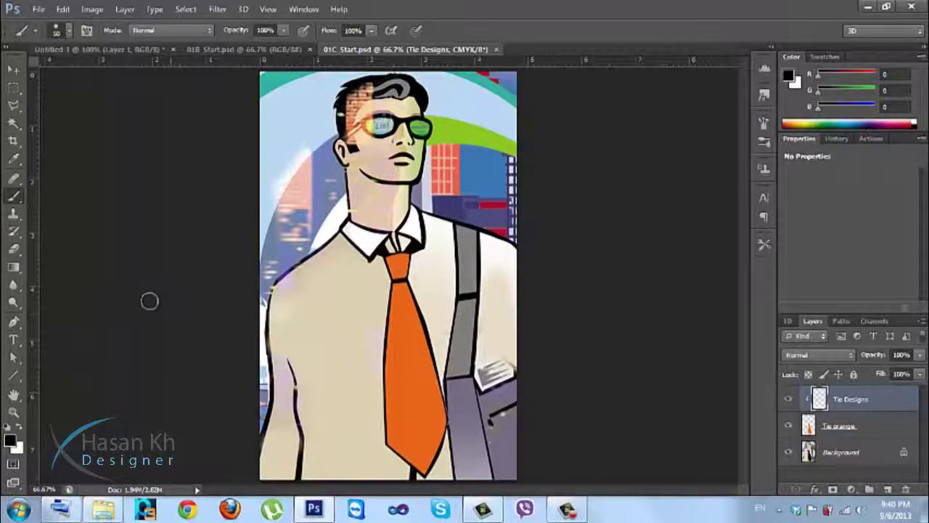
right_click(387, 243)
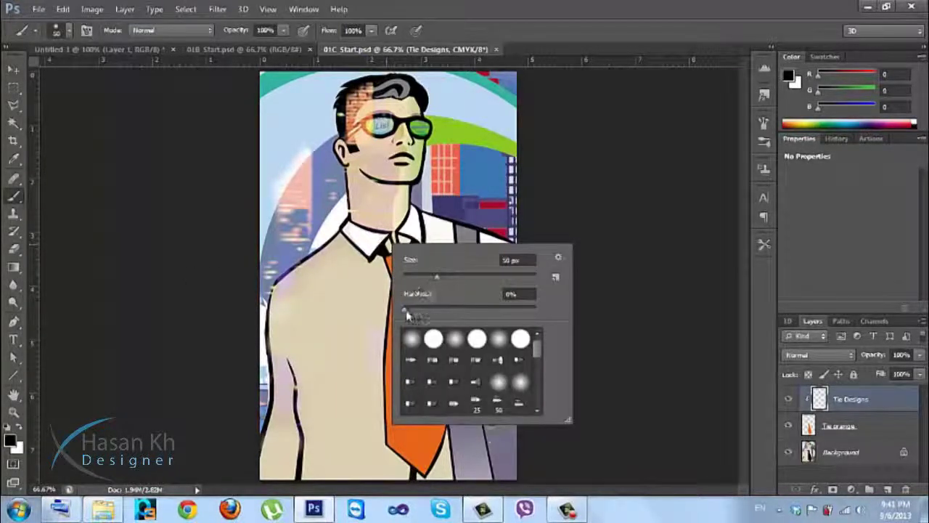
key(Tab)
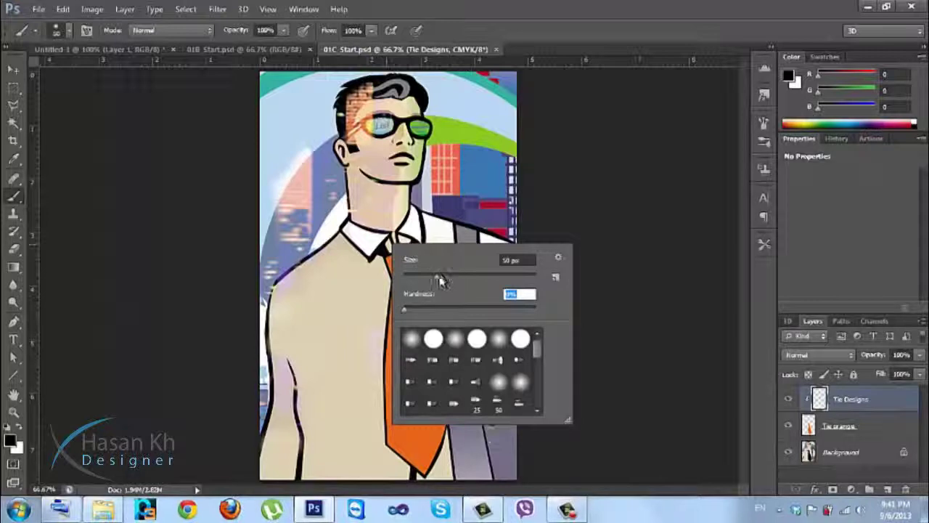
key(Tab)
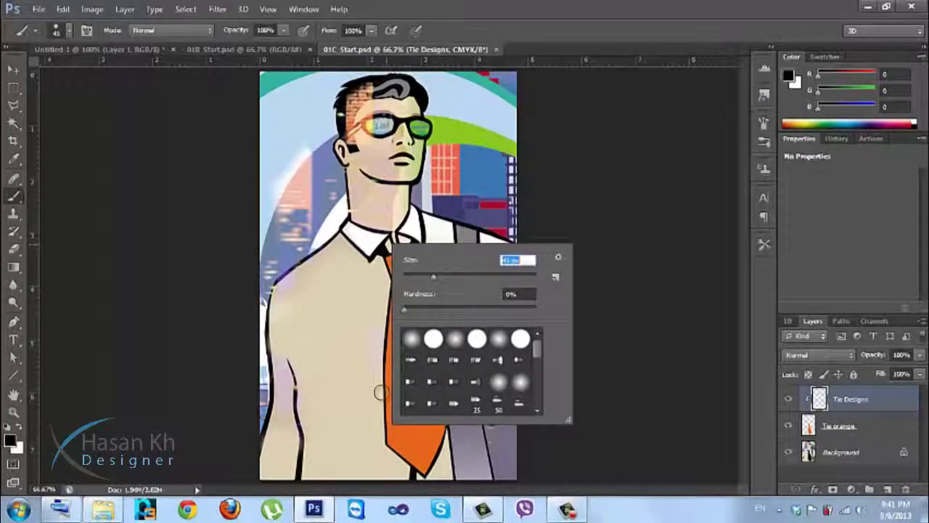
key(Return)
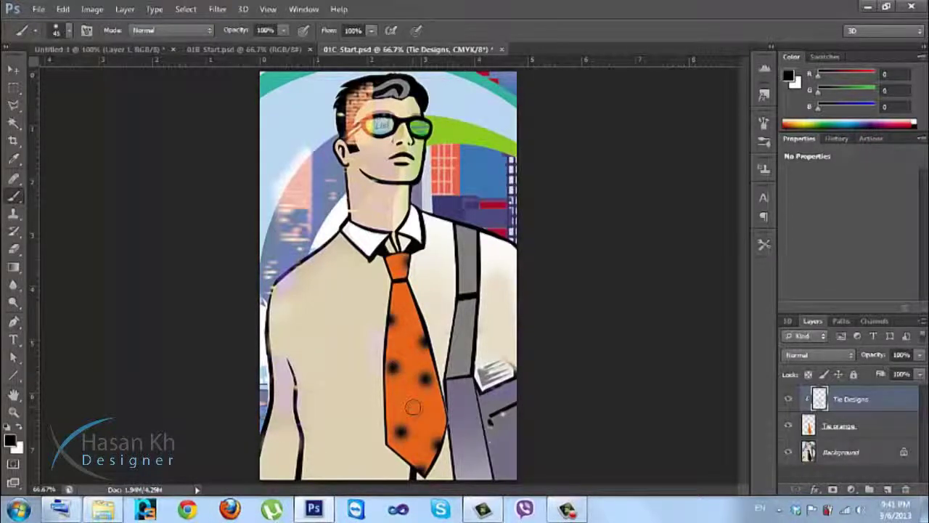
Set brush hardness to 100% and size near 20 px, paint a small dot on the tie, and return to Untitled-1.
right_click(408, 314)
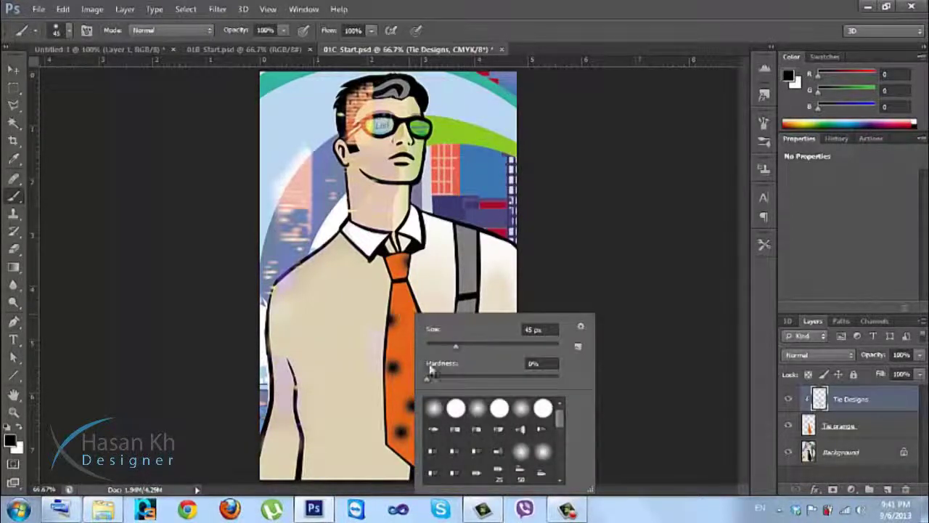
drag(430, 381, 607, 360)
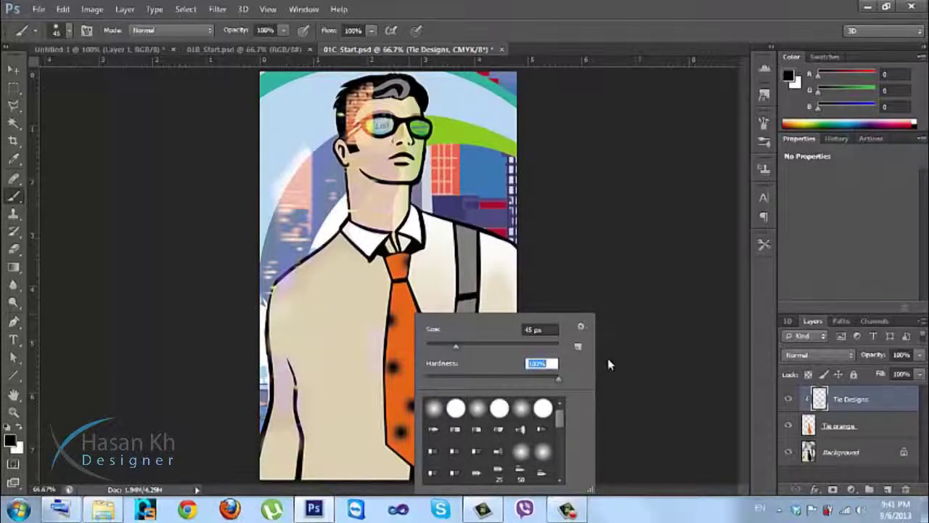
click(445, 348)
drag(446, 347, 440, 350)
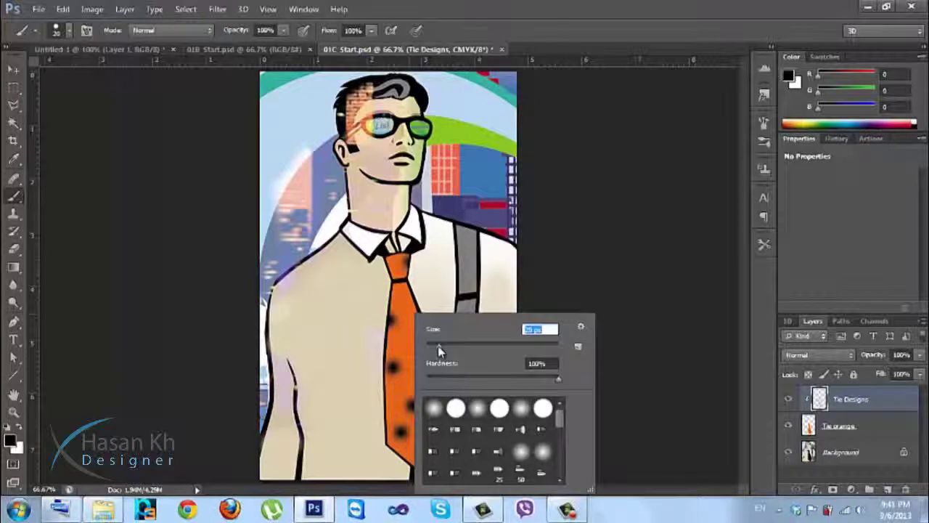
key(Return)
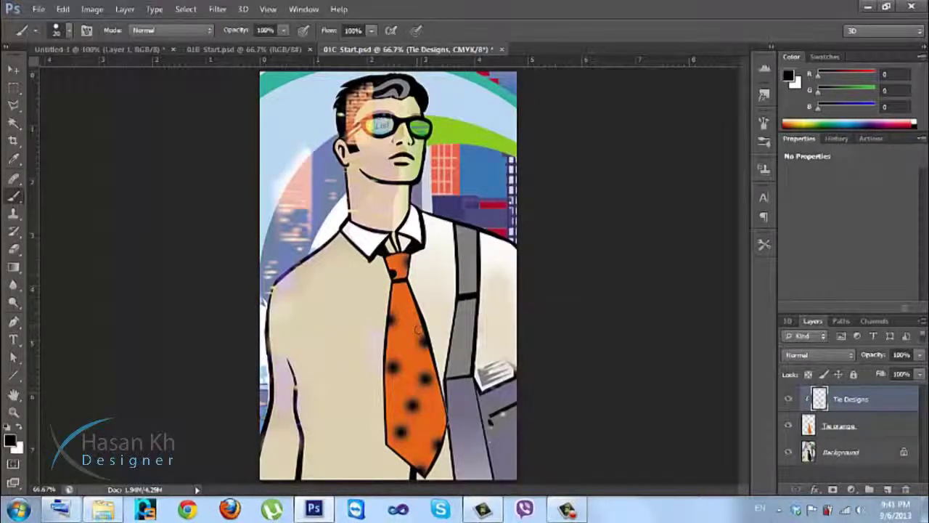
click(409, 366)
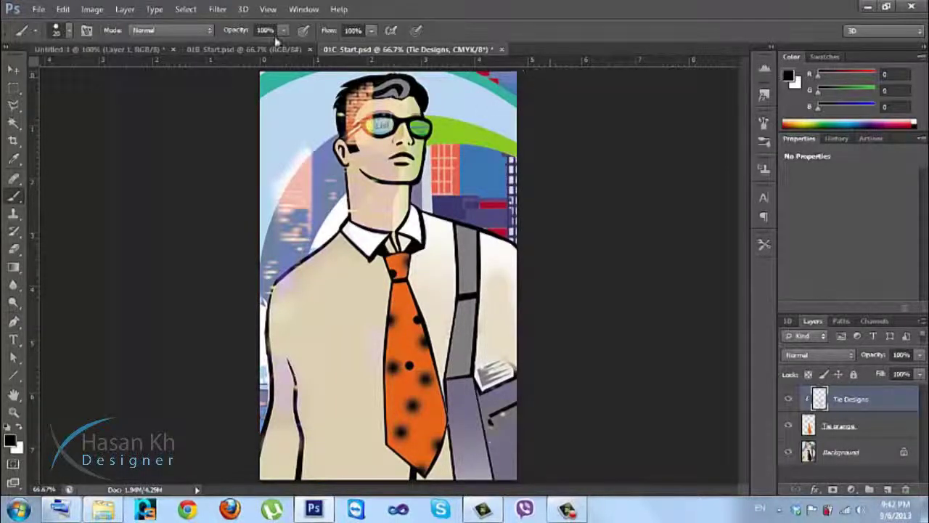
click(156, 49)
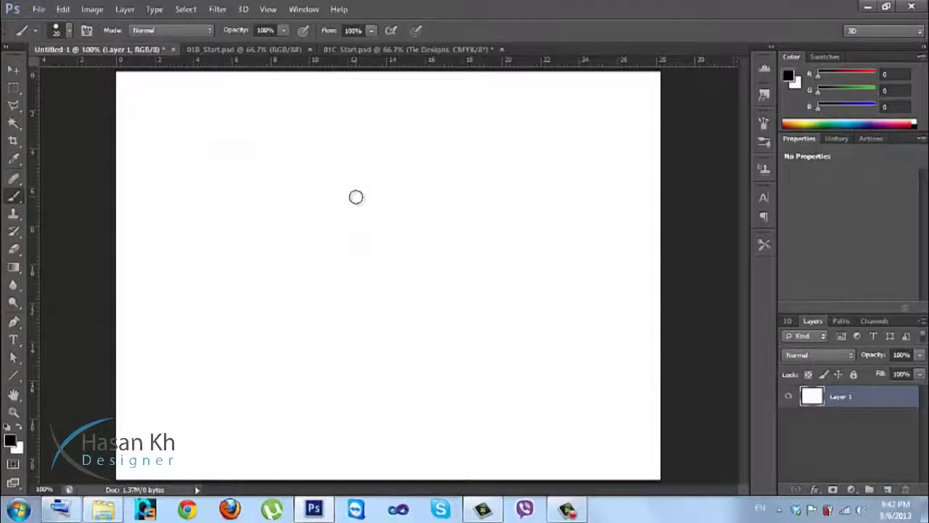
In the brush preset picker, cycle views through Text Only, Large Thumbnail, Small List, Large List, and Stroke Thumbnail.
right_click(356, 196)
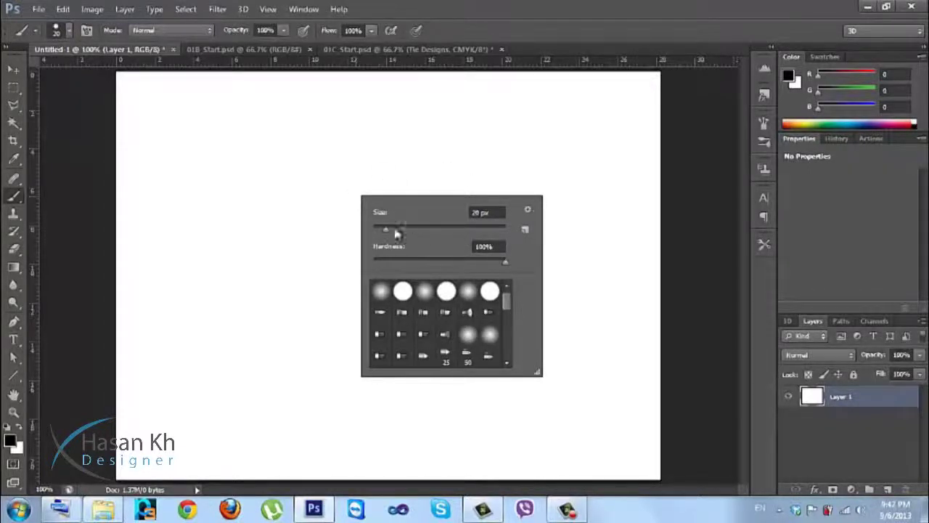
click(528, 210)
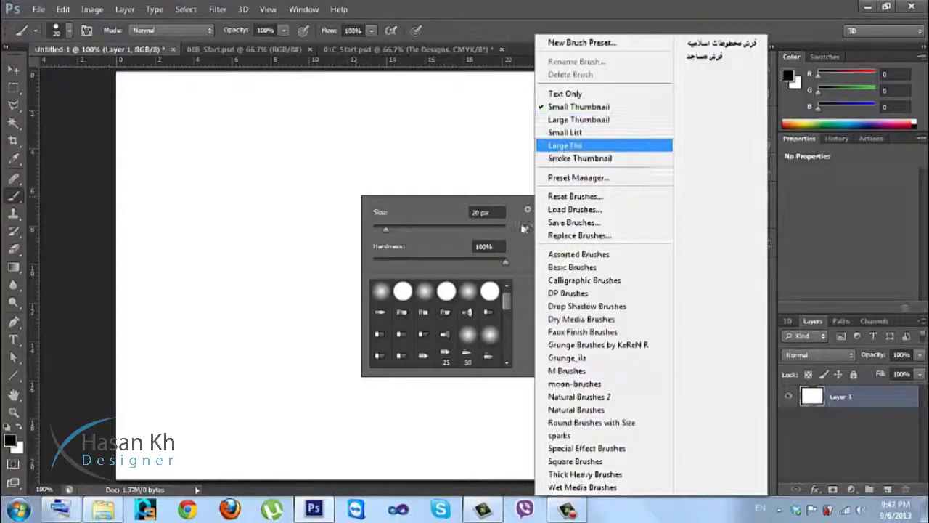
click(569, 96)
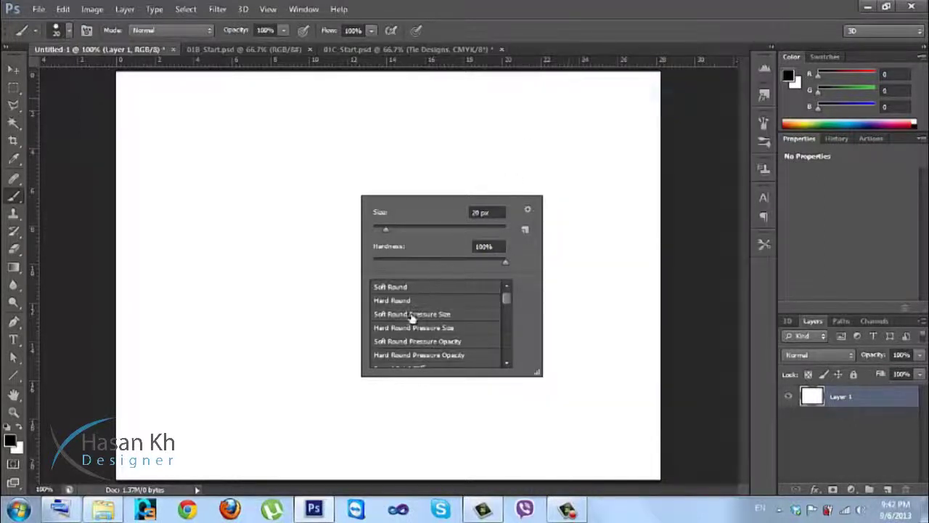
click(528, 209)
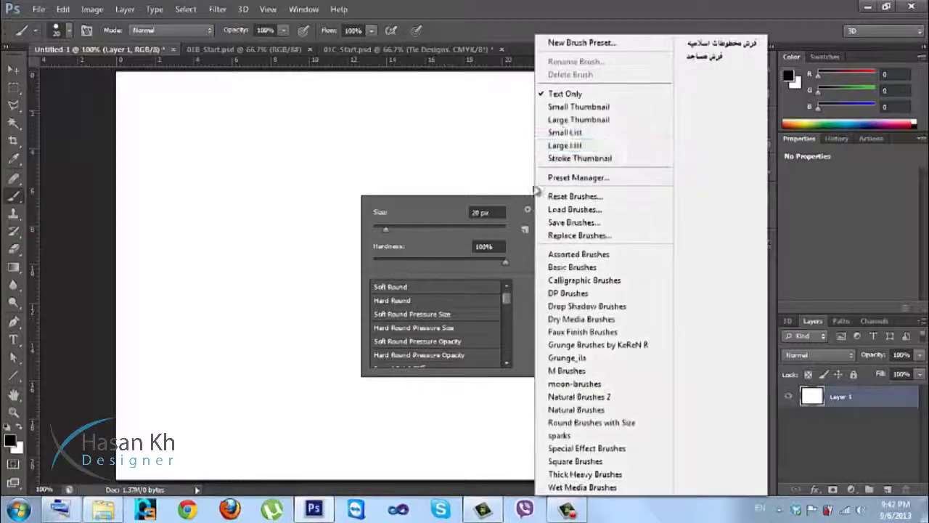
click(569, 119)
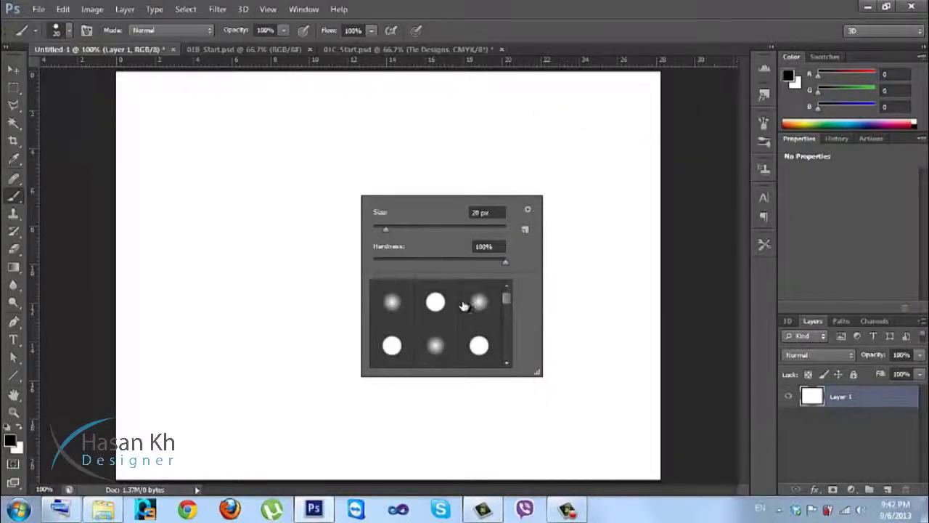
click(527, 209)
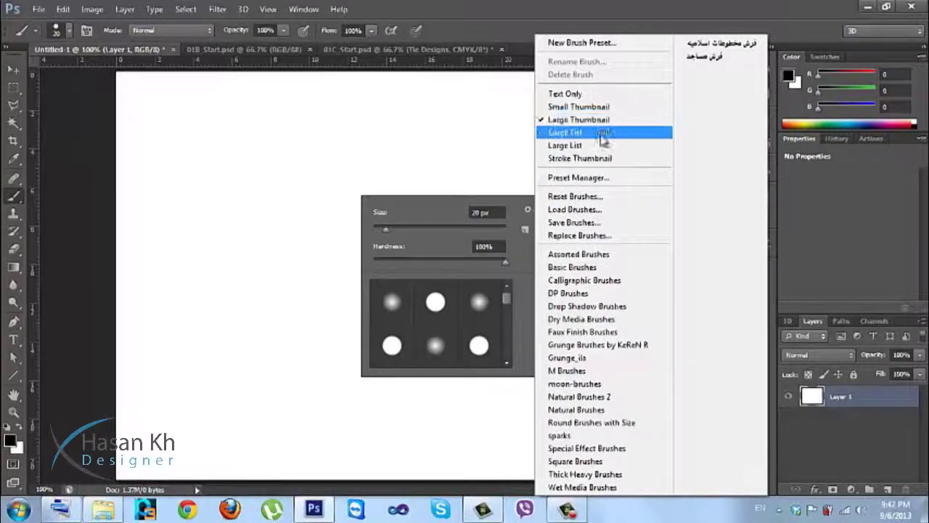
click(595, 138)
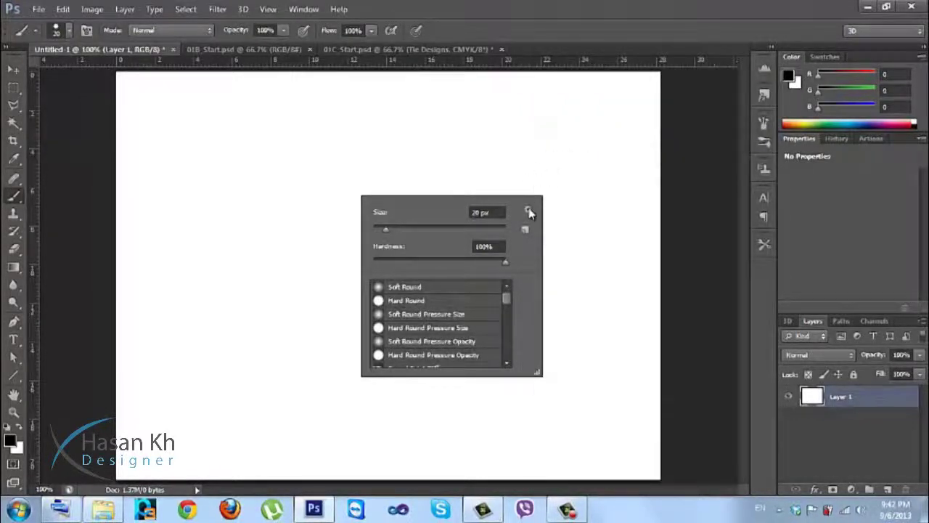
click(529, 211)
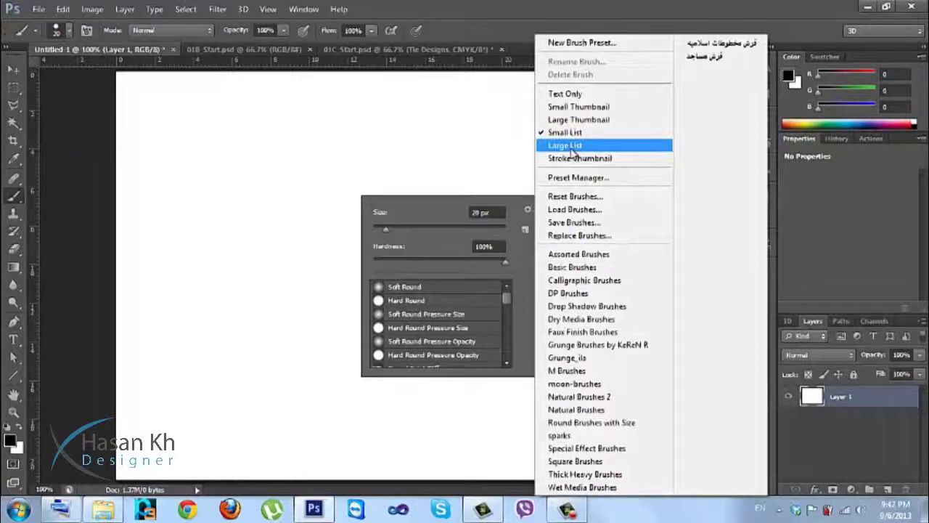
click(572, 148)
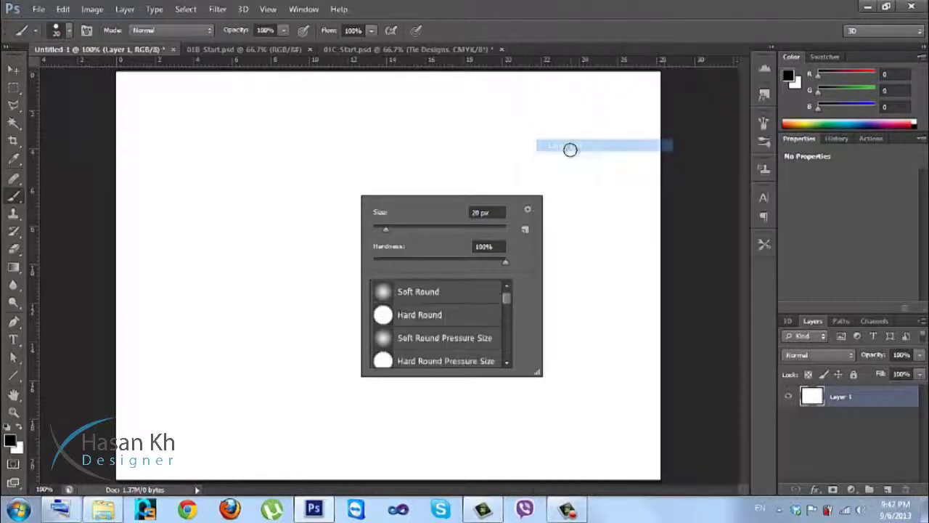
click(537, 207)
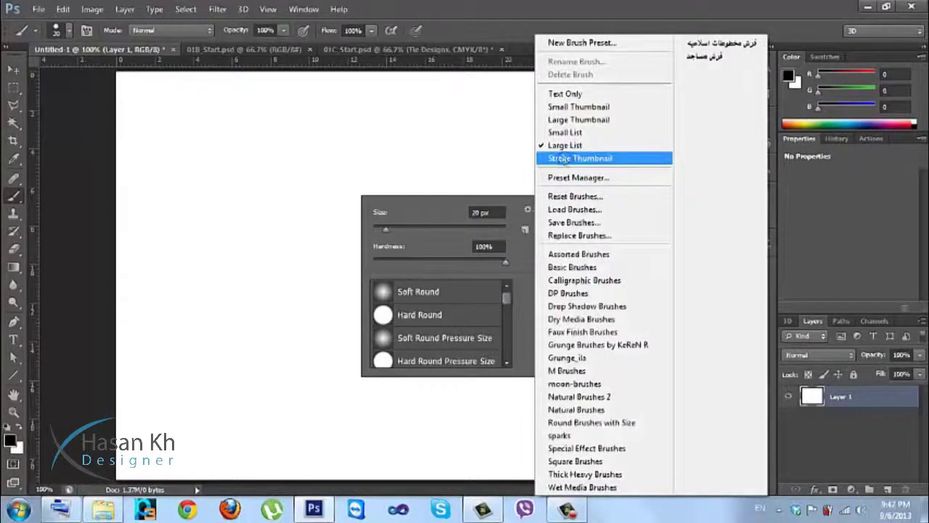
click(579, 158)
drag(510, 303, 507, 326)
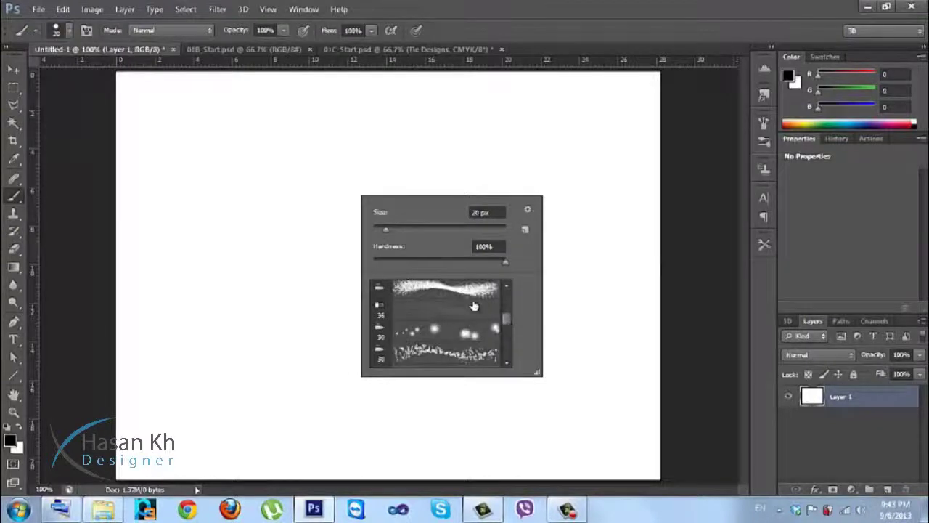
Select the 30 px scatter brush, add a new Layer 2, and paint then undo a test stroke.
click(417, 340)
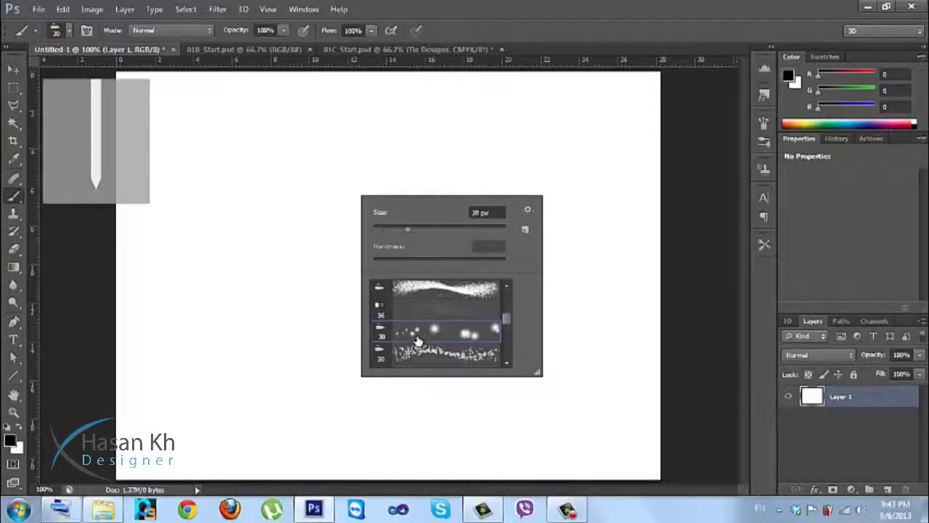
click(887, 489)
mouse_move(221, 241)
mouse_down()
mouse_move(385, 254)
mouse_move(503, 224)
mouse_move(540, 271)
mouse_move(542, 309)
mouse_move(510, 341)
mouse_move(349, 324)
mouse_move(299, 347)
mouse_move(297, 413)
mouse_move(363, 429)
mouse_move(399, 423)
mouse_up()
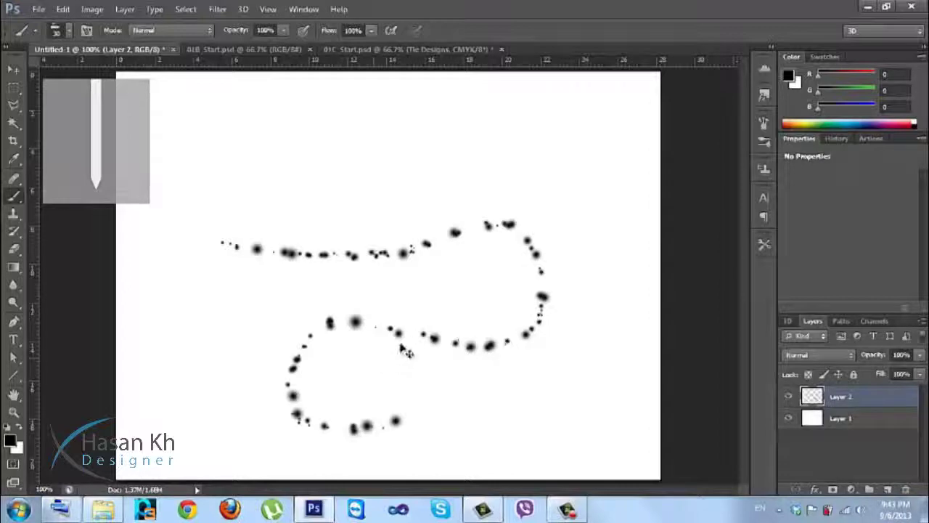
key(ctrl+z)
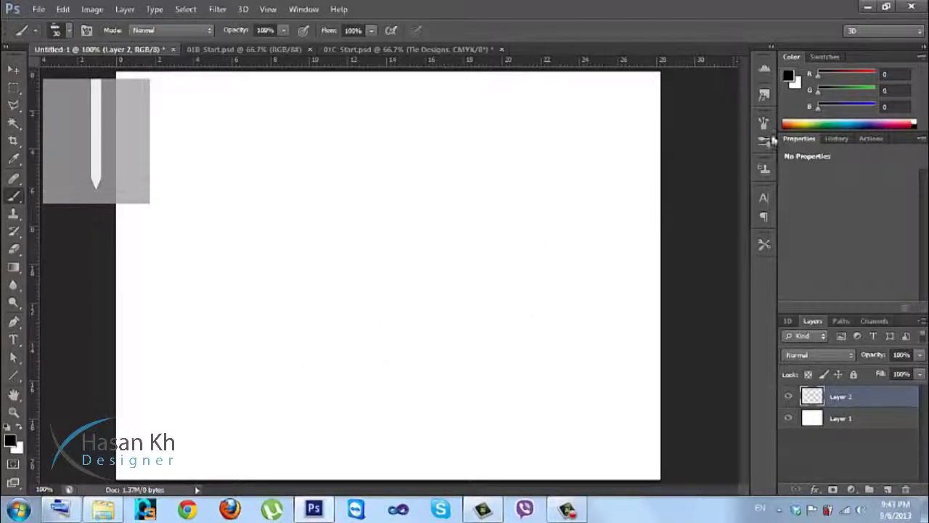
Turn on Transfer and Noise for the scatter brush in the Brush panel.
click(764, 141)
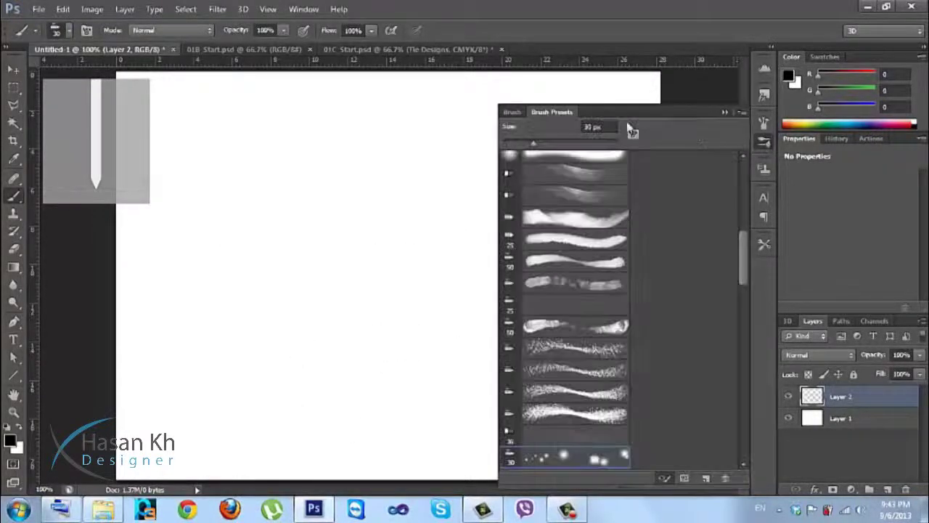
click(513, 114)
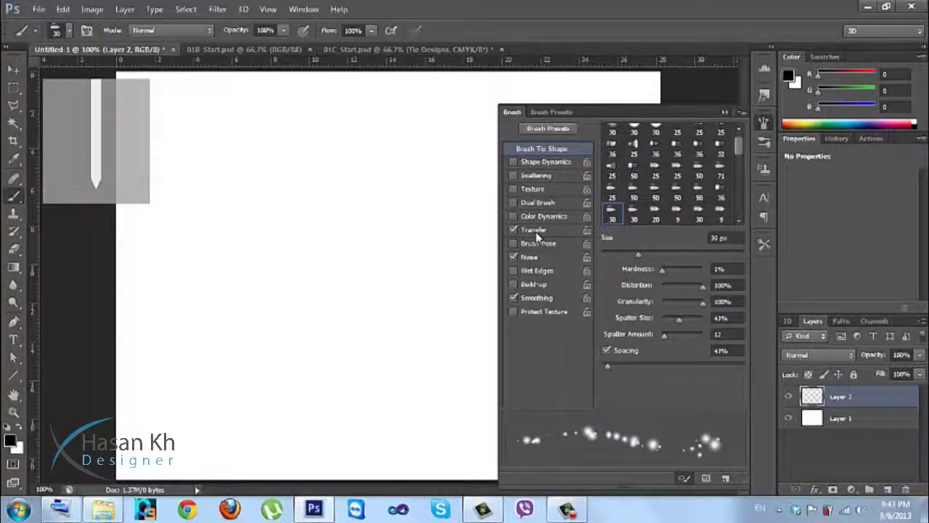
click(536, 232)
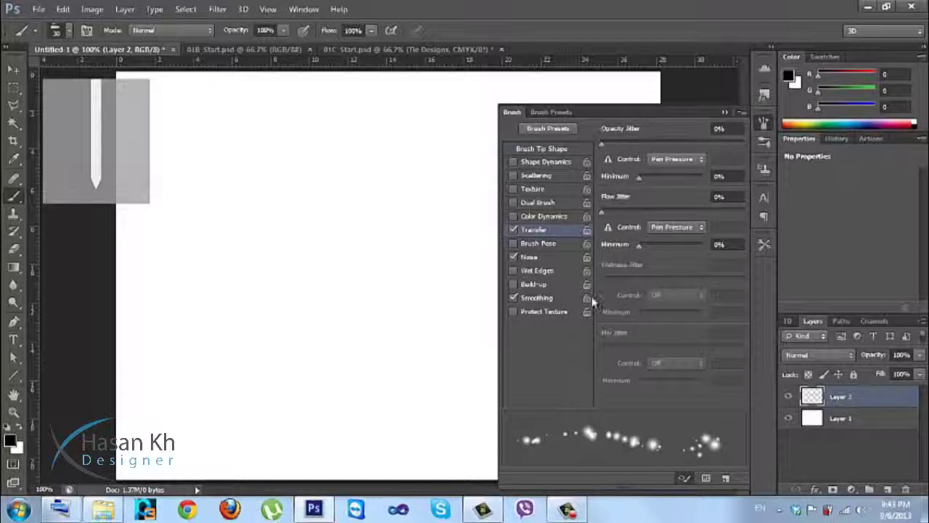
click(541, 260)
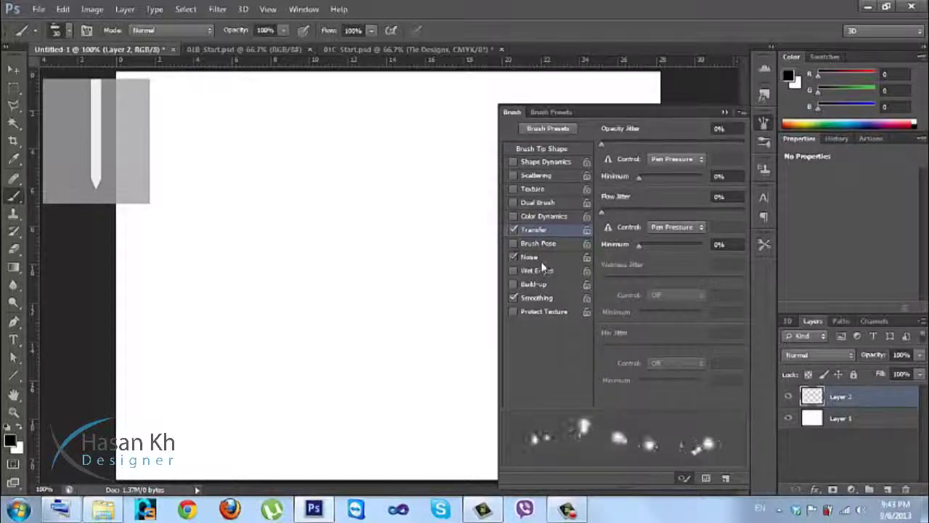
click(542, 258)
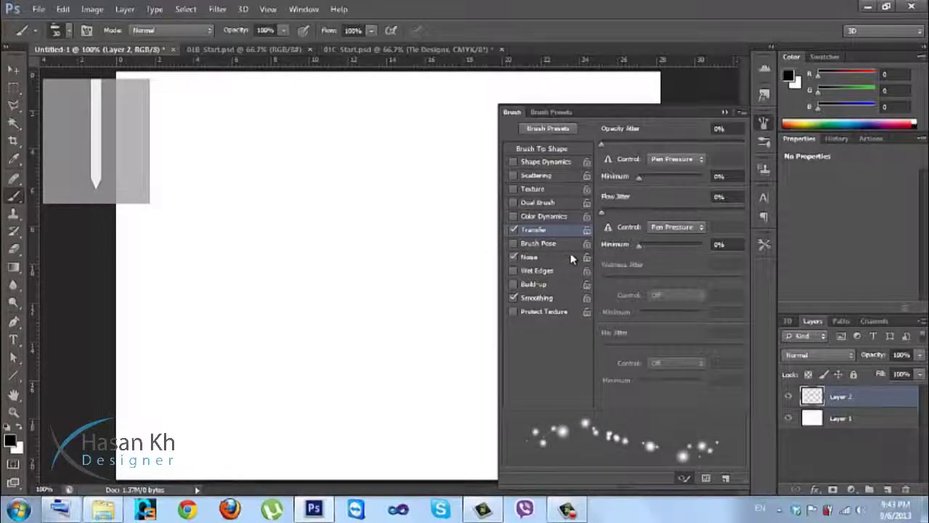
click(764, 122)
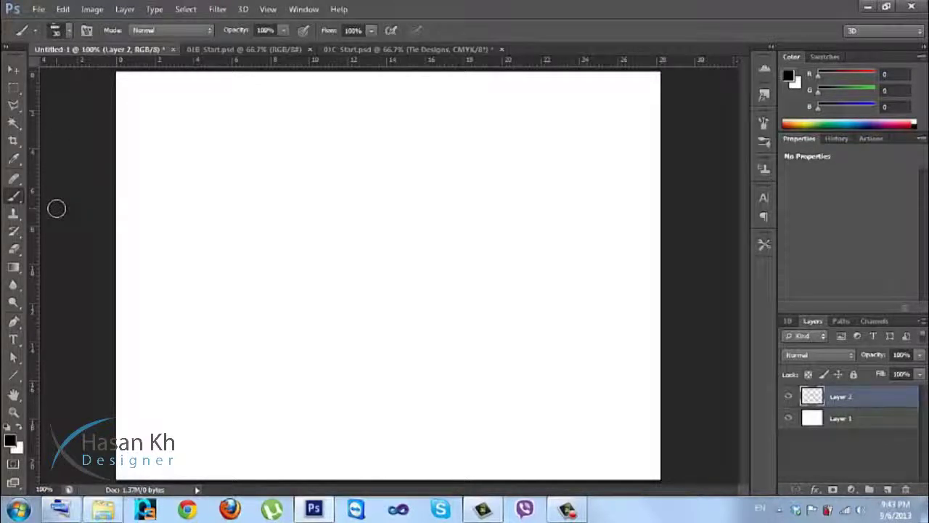
Delete the empty Layer 2 and draw a rectangular selection left of the canvas centre.
click(15, 87)
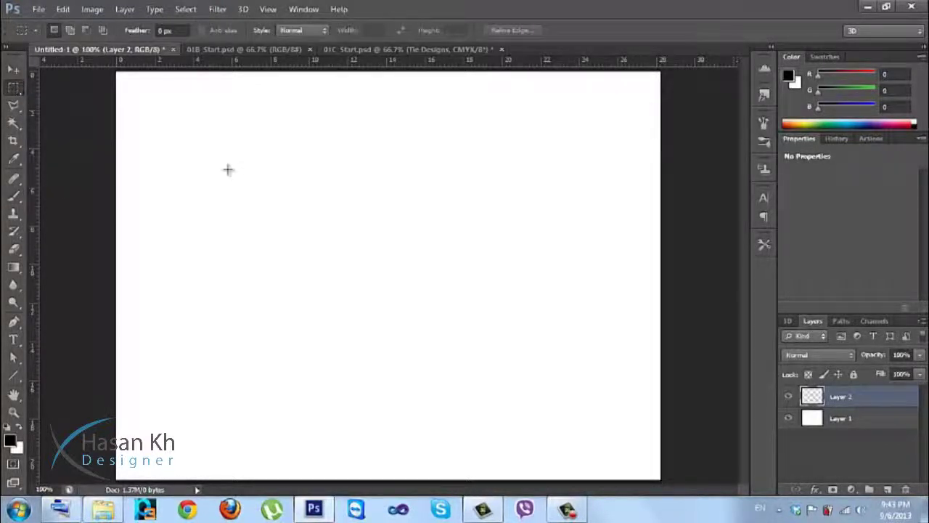
drag(873, 394, 910, 486)
drag(243, 166, 429, 317)
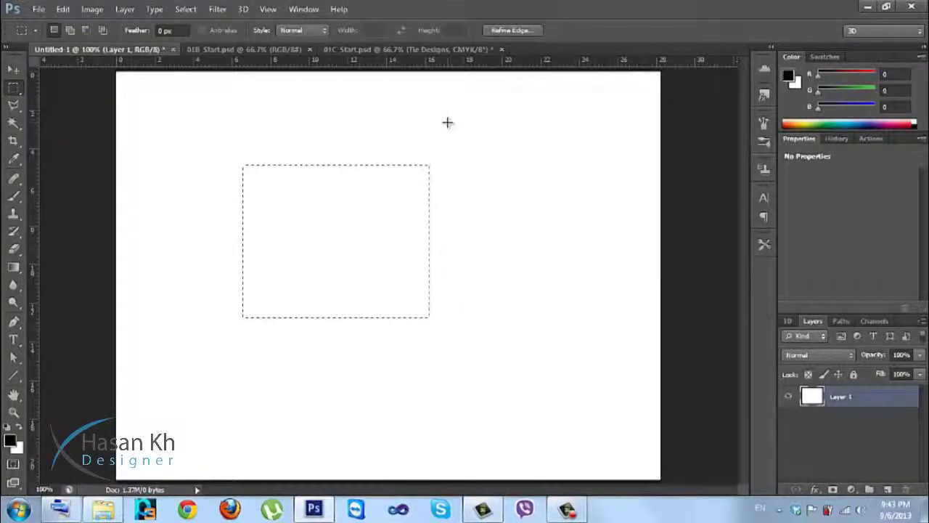
Add four overlapping rectangles in Add mode, fill the stepped selection black, and deselect.
click(70, 31)
drag(465, 115, 347, 242)
drag(460, 367, 374, 295)
drag(192, 344, 276, 278)
drag(215, 136, 289, 195)
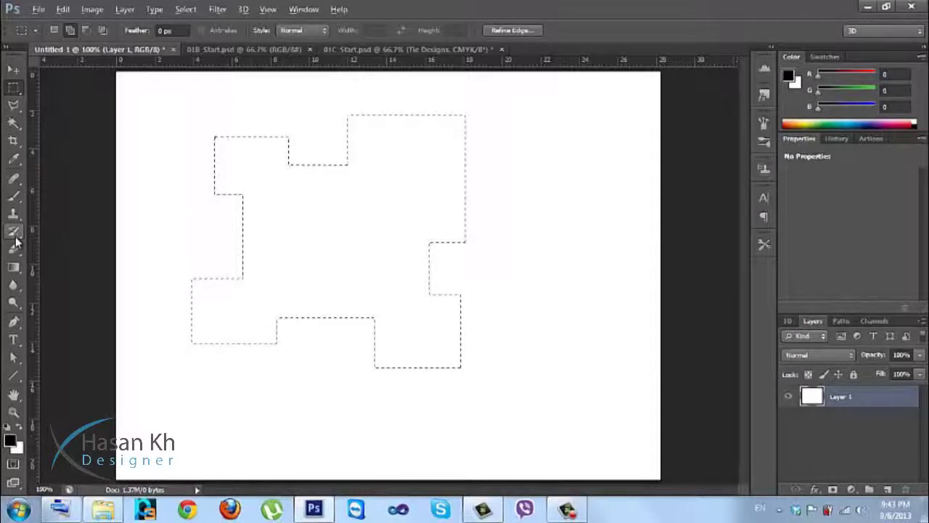
key(alt+BackSpace)
key(ctrl+d)
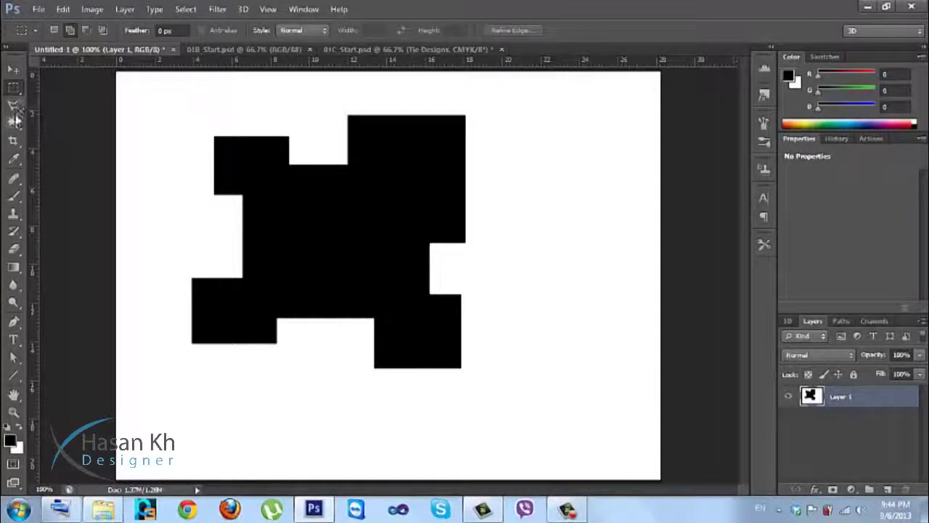
Magic Wand the black shape and save it as brush preset 'Sampled Brush 1'.
click(15, 120)
click(241, 164)
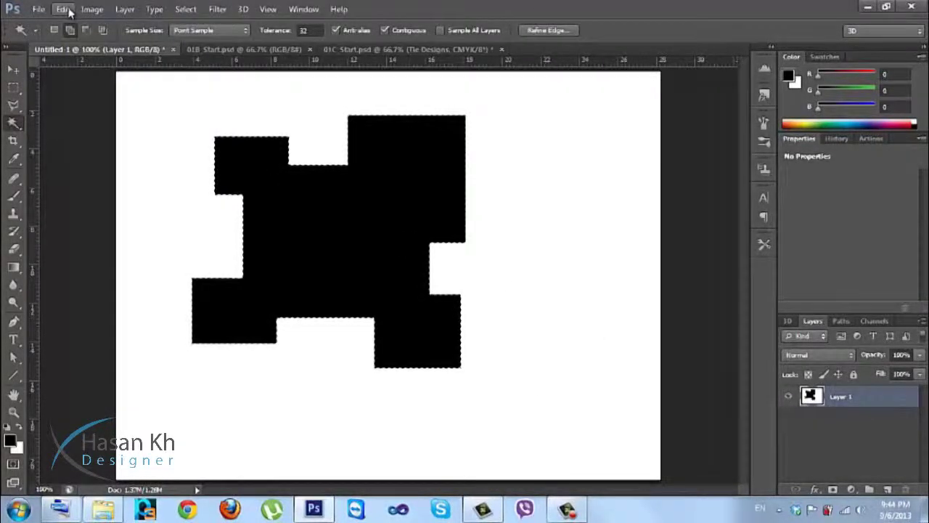
click(64, 10)
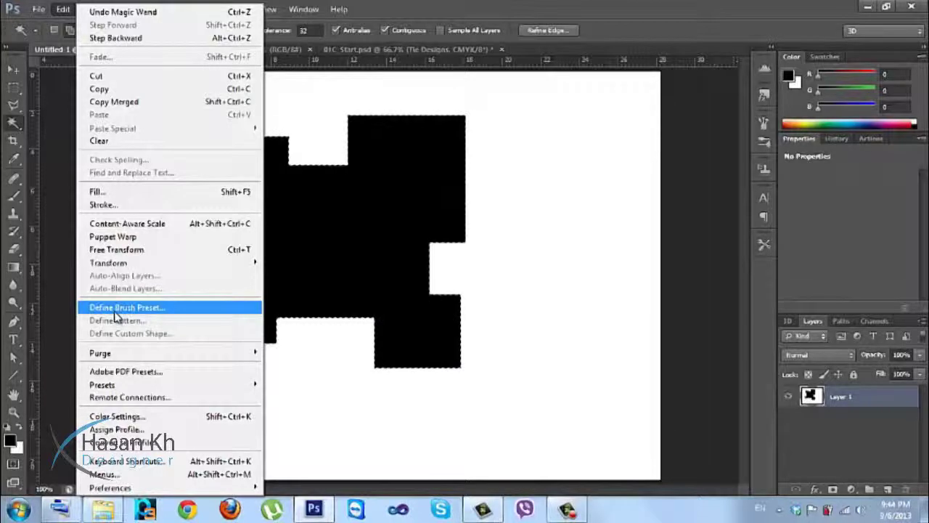
click(115, 311)
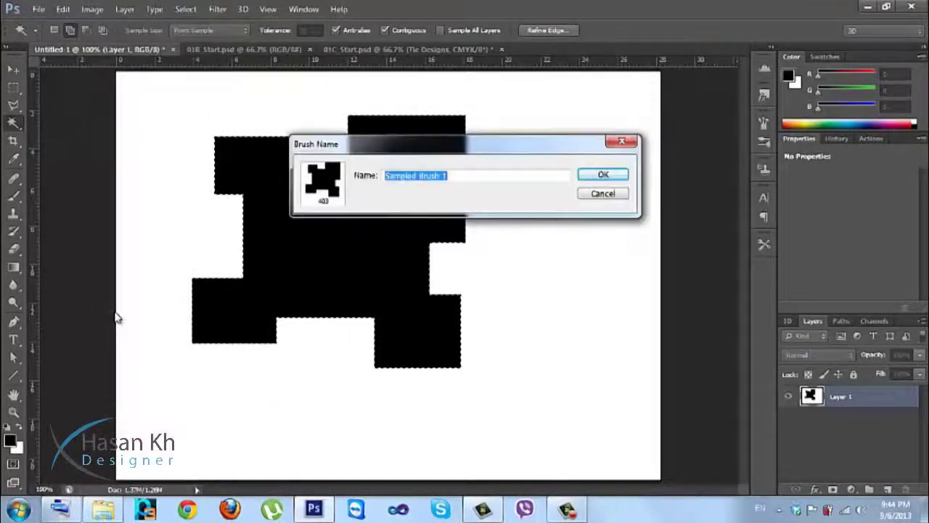
drag(389, 153, 562, 191)
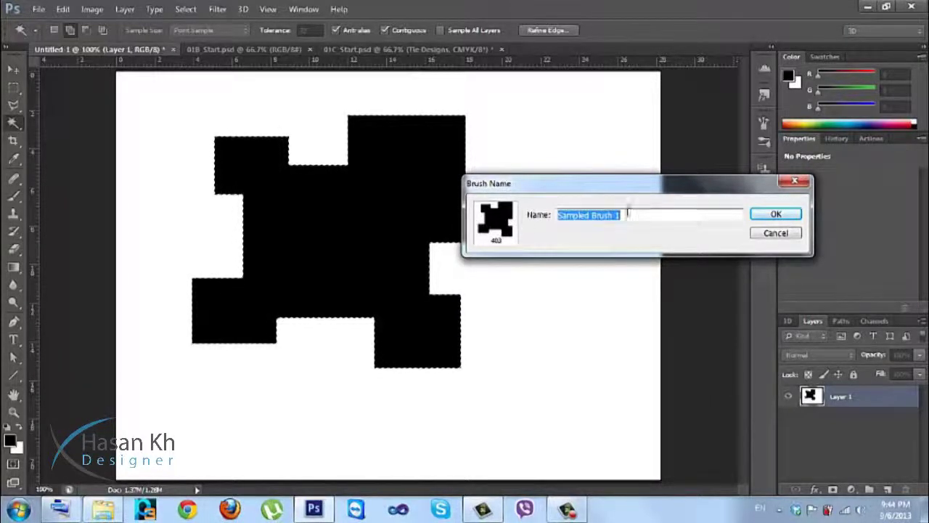
click(764, 215)
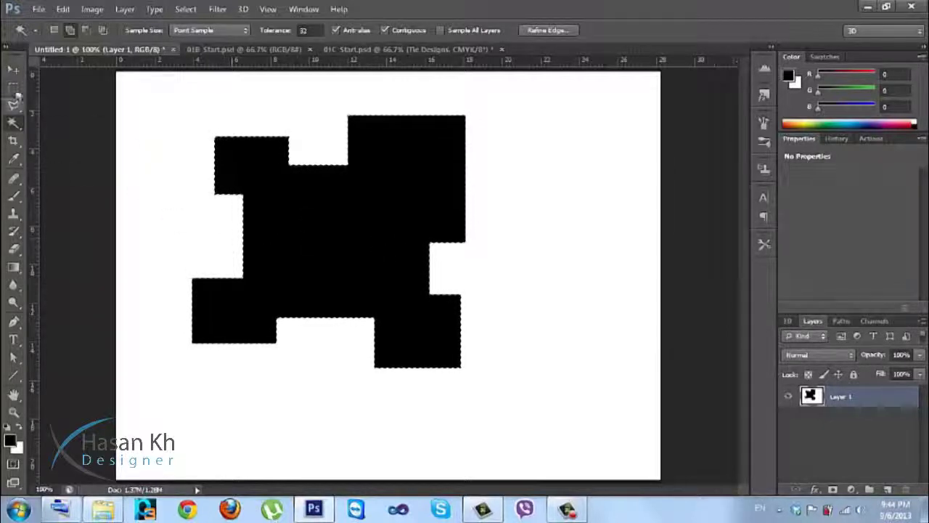
Remove the black stepped shape, returning the canvas to plain white.
key(Delete)
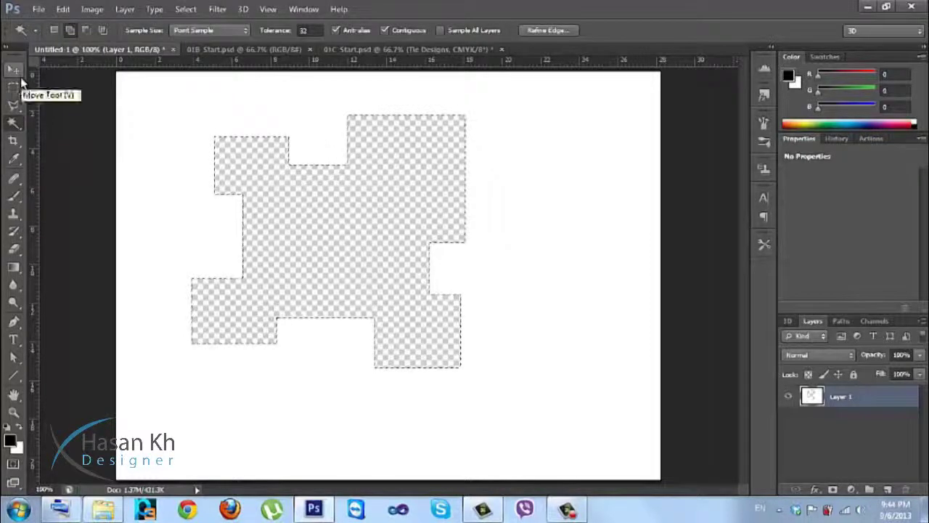
key(alt)
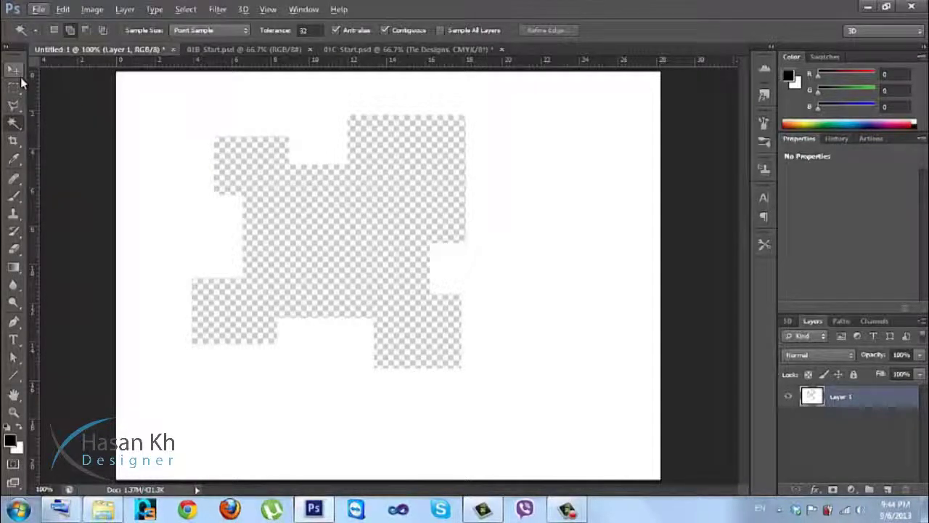
key(ctrl+z)
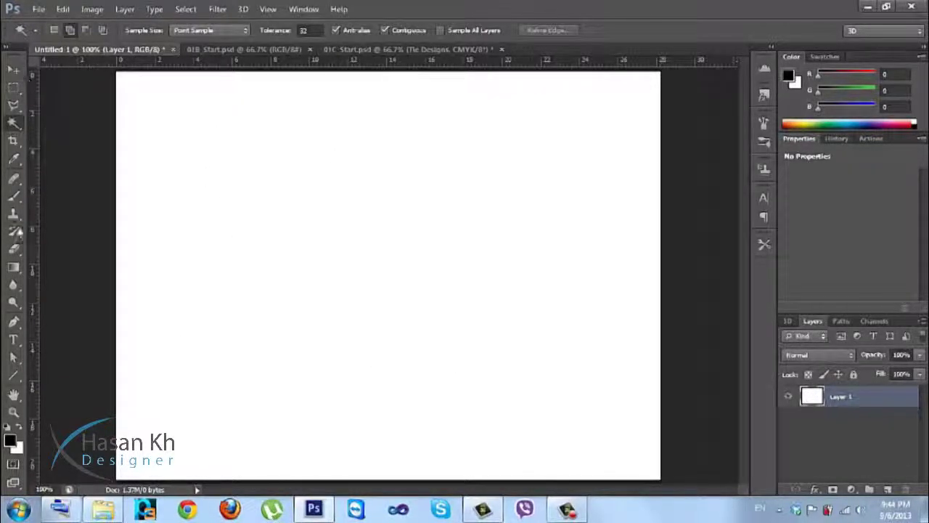
With the Brush tool, switch the canvas brush picker to Small Thumbnail view.
click(13, 195)
right_click(330, 145)
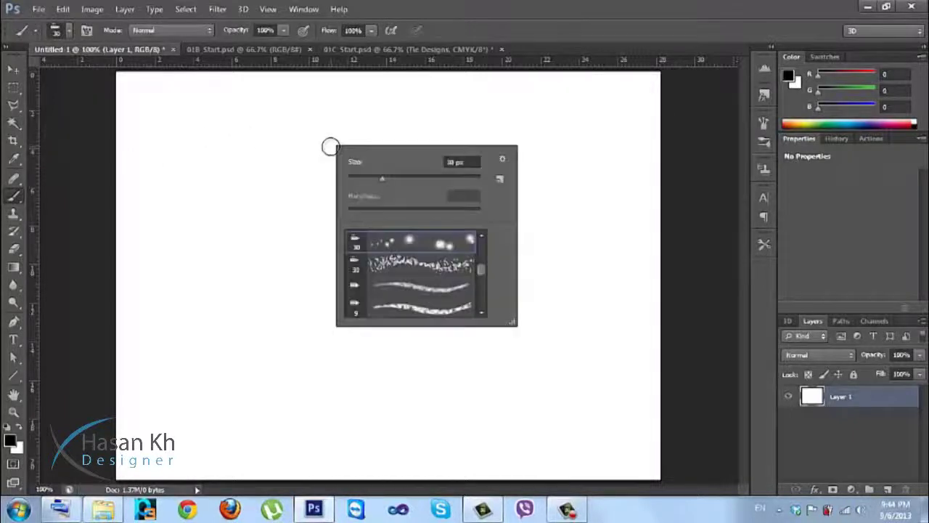
click(503, 160)
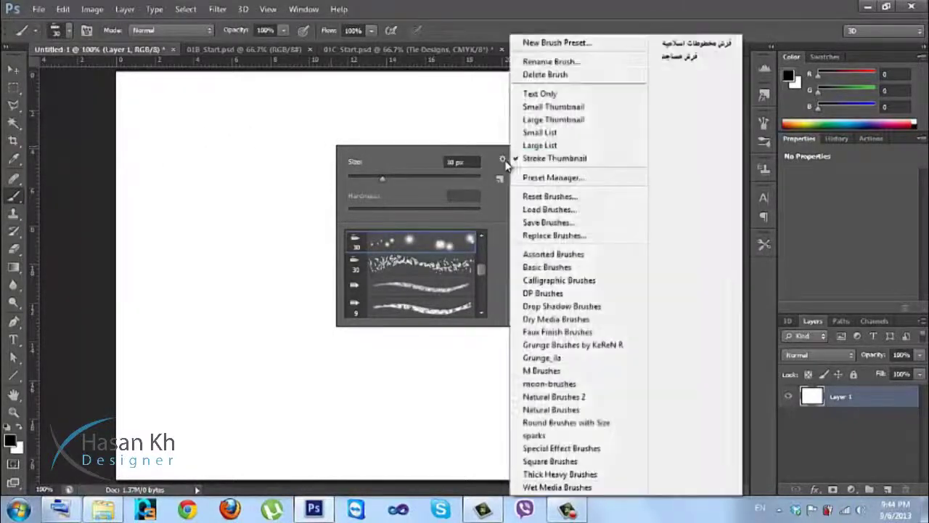
click(549, 120)
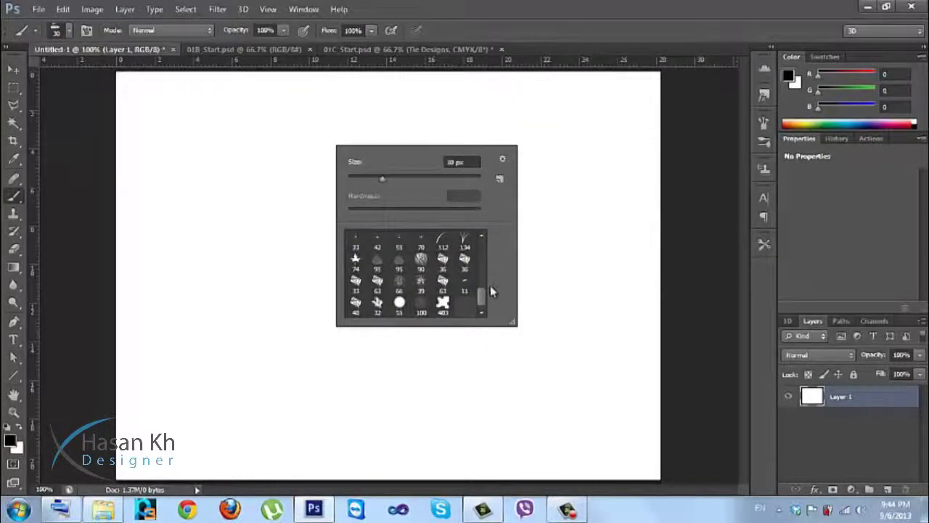
drag(479, 307, 476, 220)
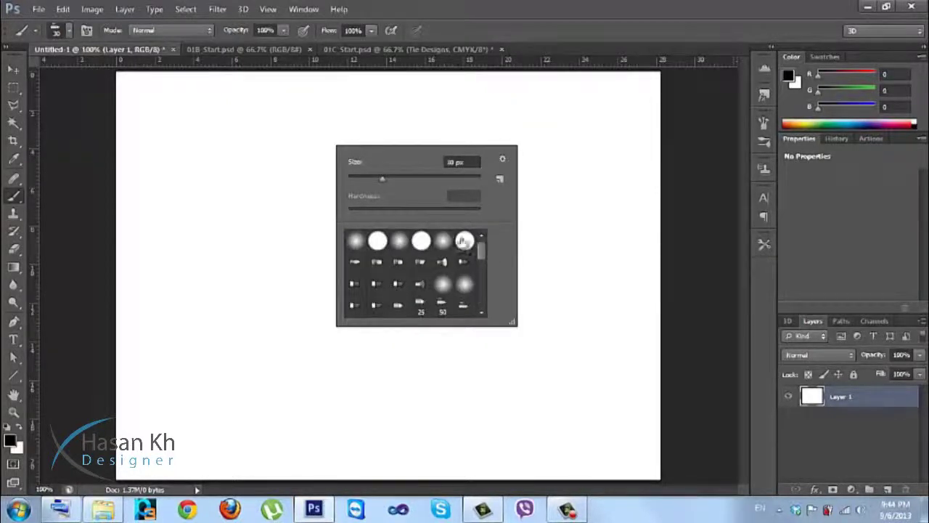
drag(484, 250, 475, 327)
Pick the 403 px stepped brush, stamp three test copies, then undo two.
click(443, 305)
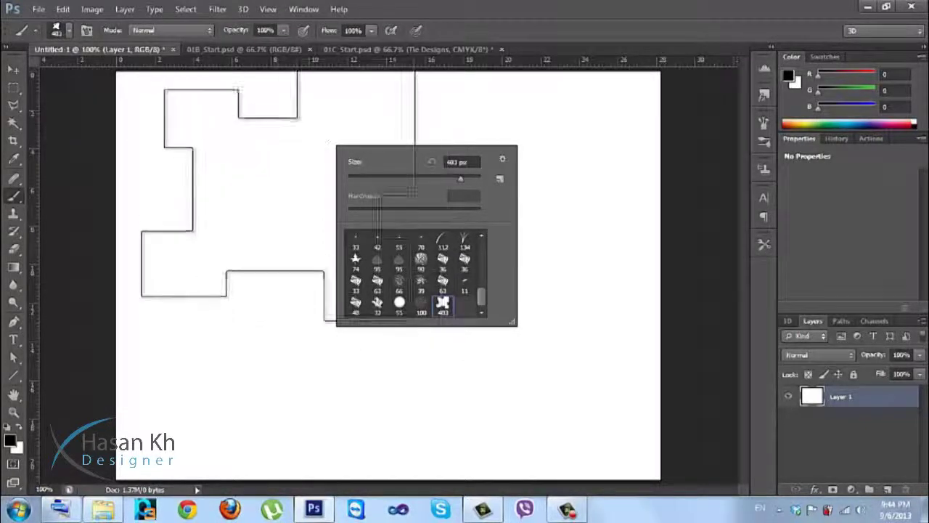
click(270, 233)
click(476, 262)
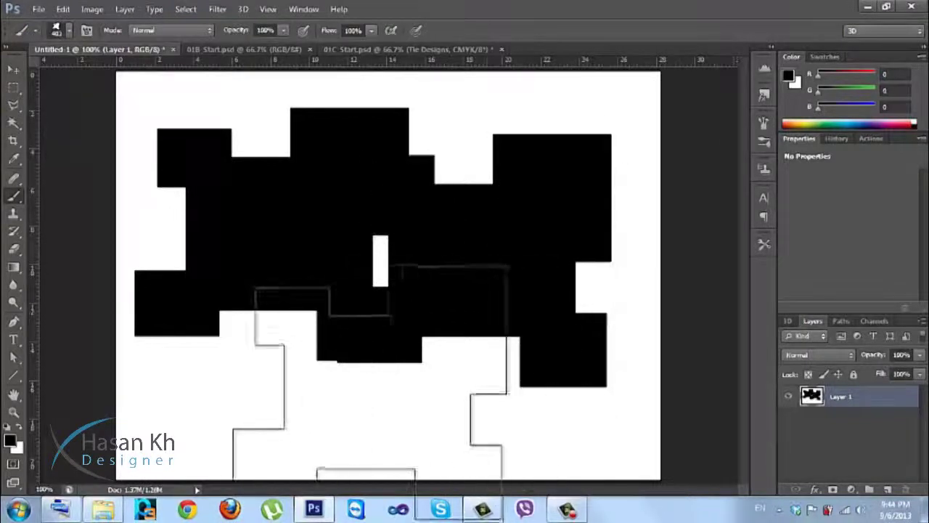
click(368, 393)
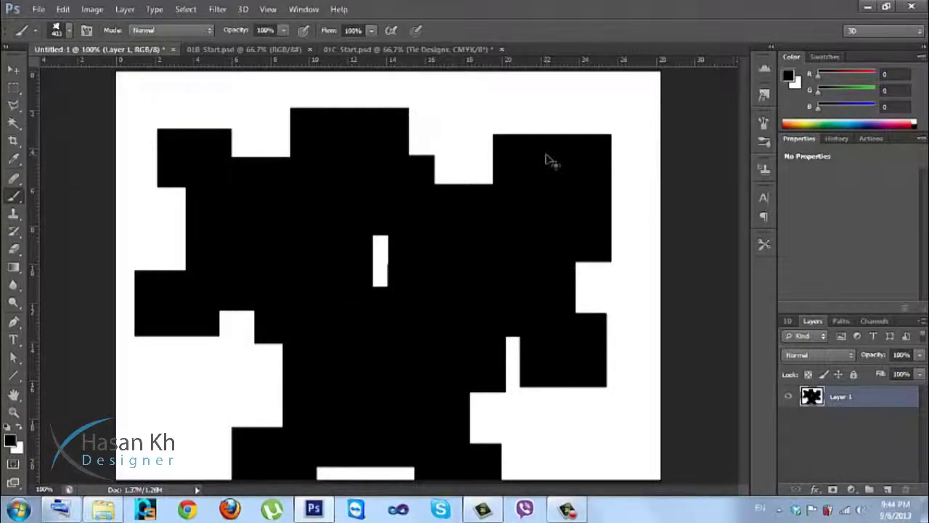
key(ctrl+alt+z)
key(ctrl+alt+z)
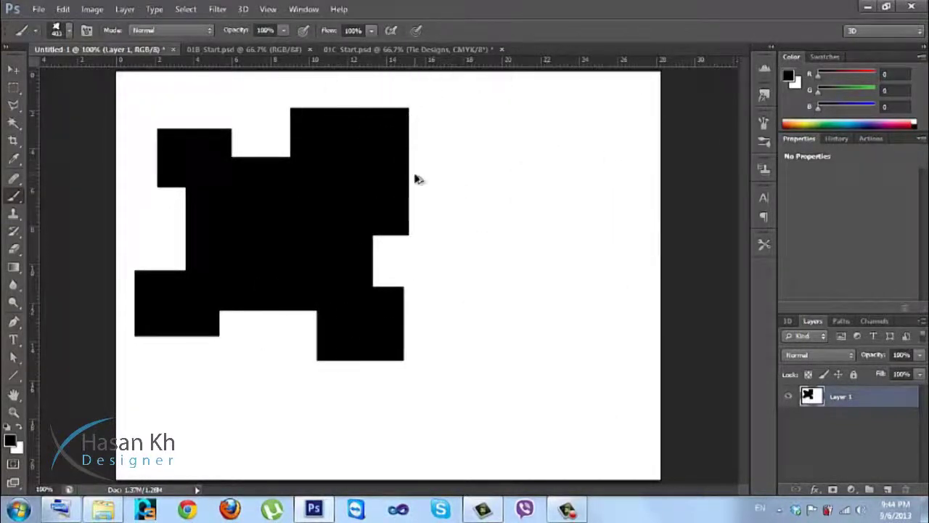
key(ctrl+alt+z)
Shrink the brush with [, stamp three puzzle shapes, then undo the stamps.
key(bracketleft)
key(bracketleft)
key(bracketleft)
key(bracketleft)
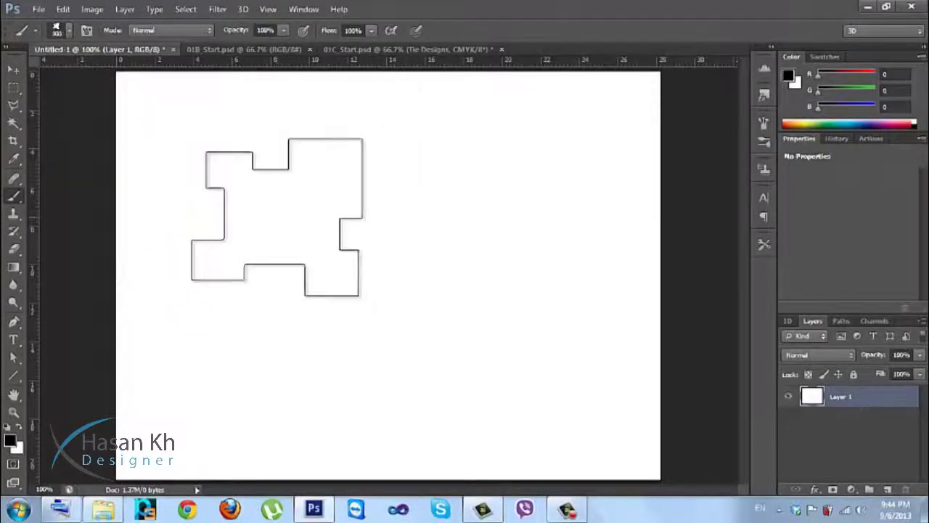
click(277, 216)
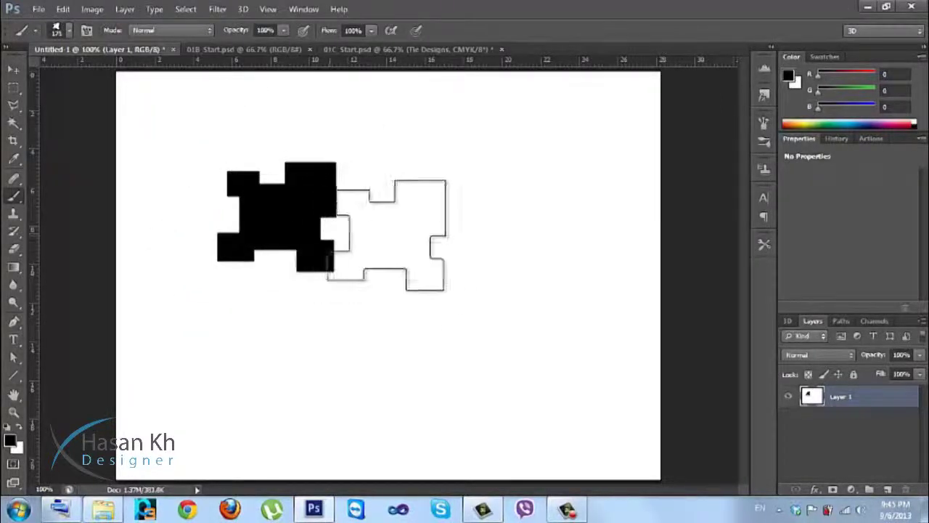
click(398, 228)
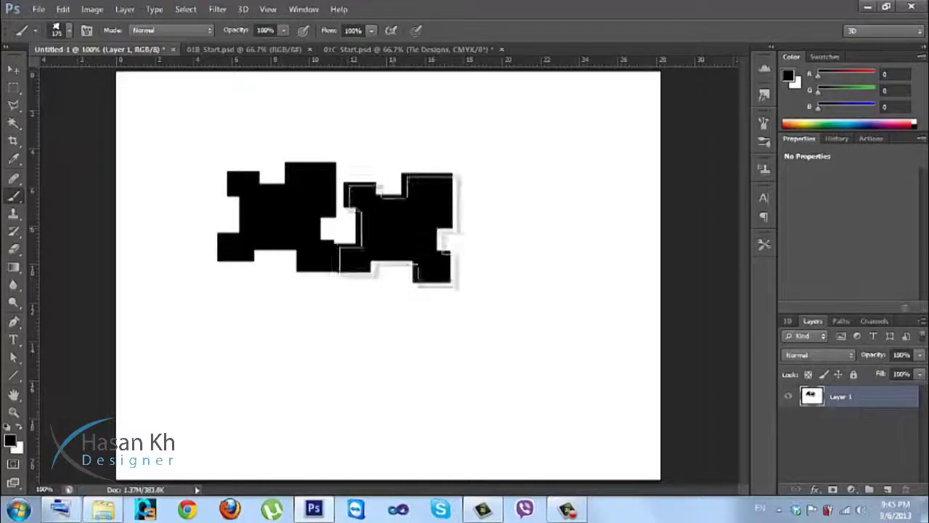
click(391, 342)
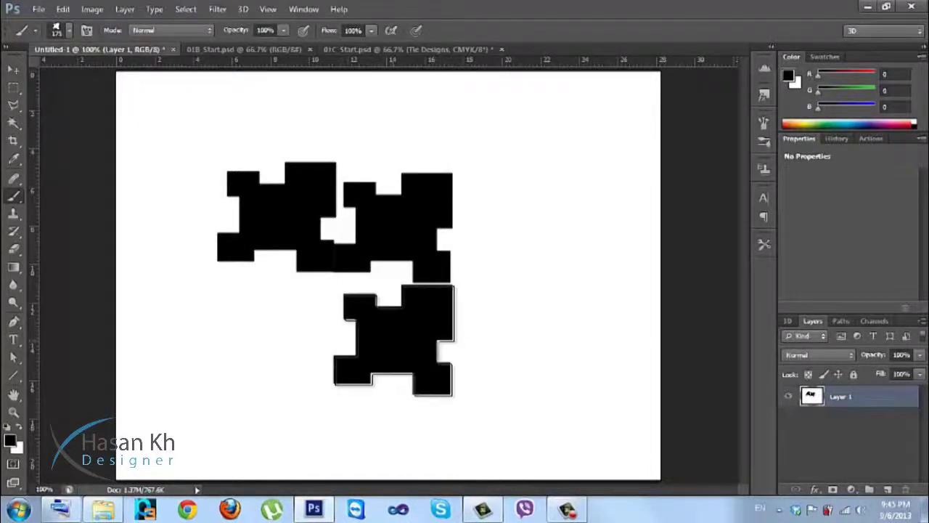
key(ctrl+z)
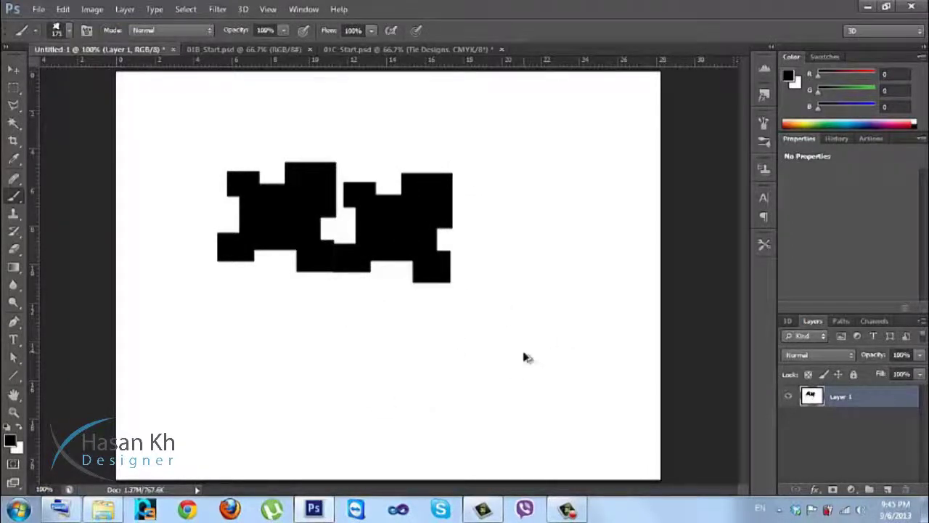
key(ctrl+alt+z)
key(ctrl+alt+z)
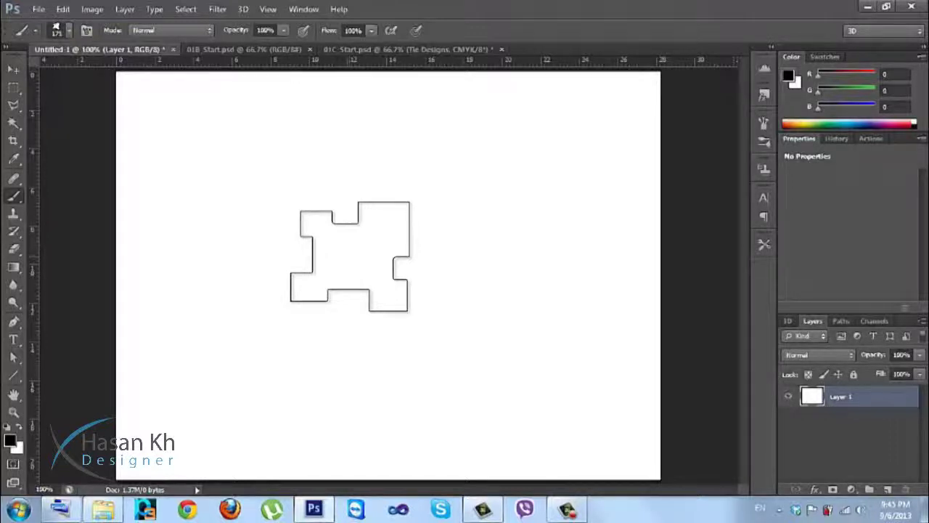
Lower the brush size with the picker's Size slider, stamp once, and undo it.
right_click(308, 223)
drag(394, 255, 363, 263)
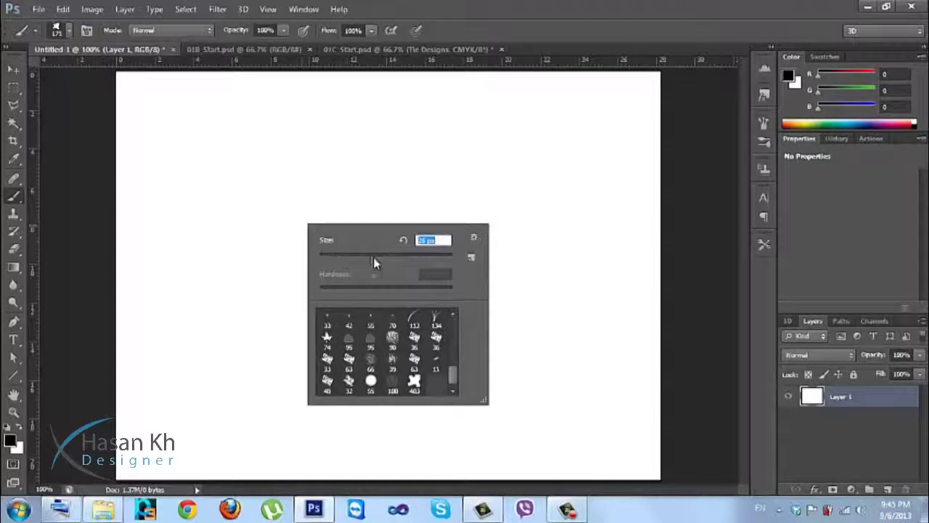
click(388, 172)
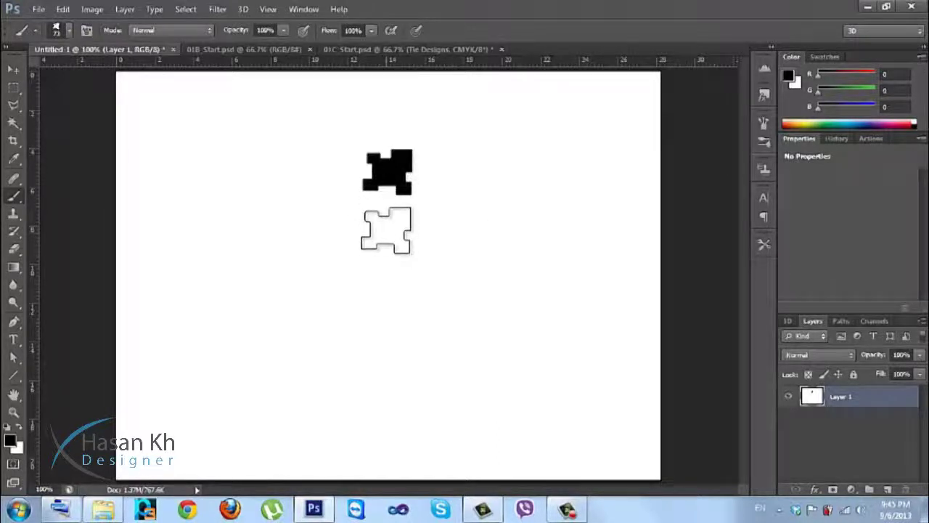
key(ctrl+z)
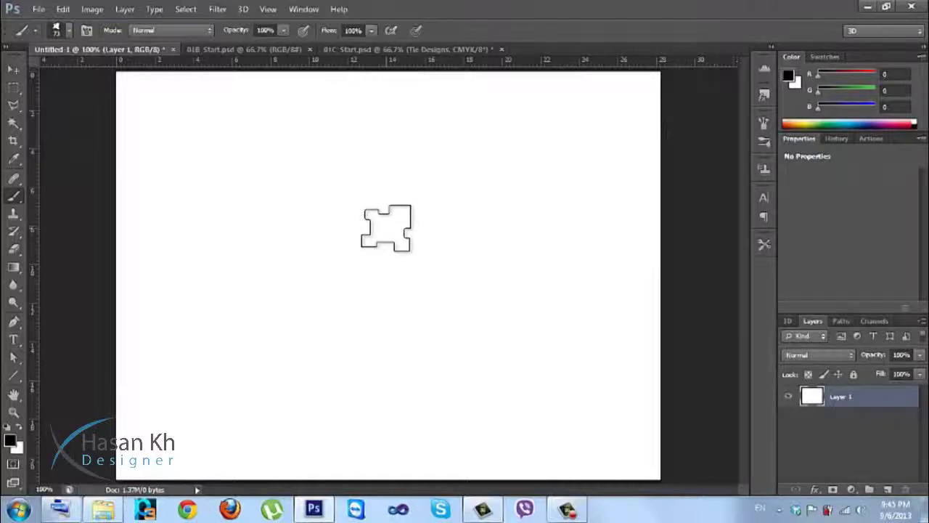
Fine-tune the puzzle brush size using the ] and [ keys.
key(bracketright)
key(bracketright)
key(bracketright)
key(bracketright)
key(bracketright)
key(bracketright)
key(bracketright)
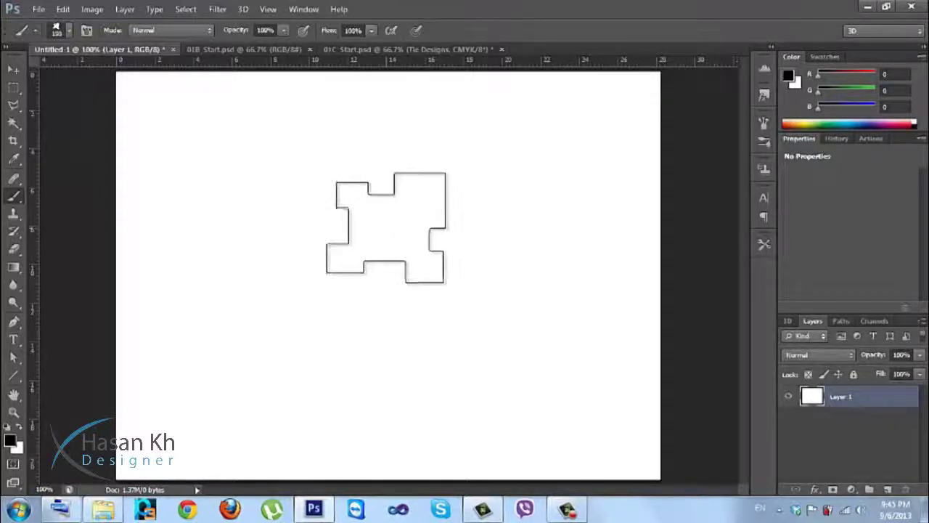
key(bracketright)
key(bracketright)
key(bracketright)
key(bracketright)
key(bracketright)
key(bracketleft)
key(bracketleft)
key(bracketleft)
key(bracketleft)
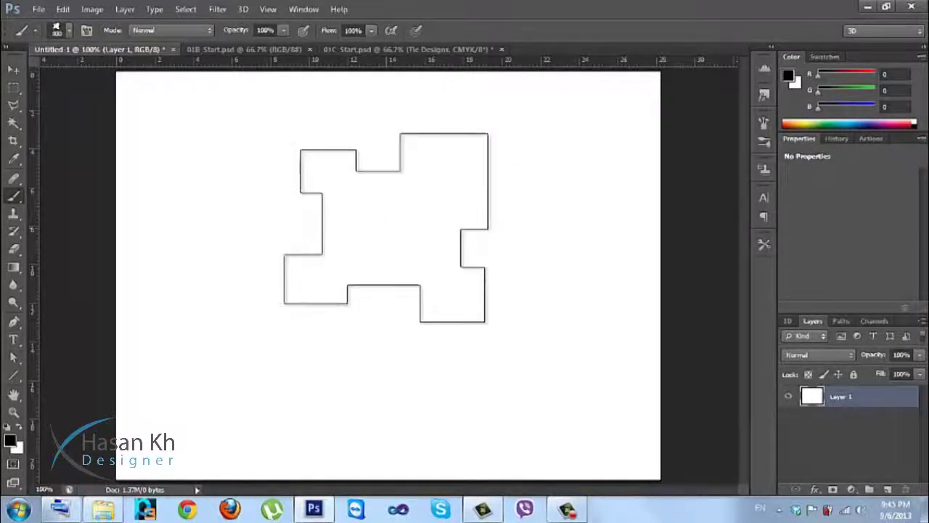
key(bracketleft)
key(bracketleft)
key(bracketleft)
key(bracketleft)
key(bracketleft)
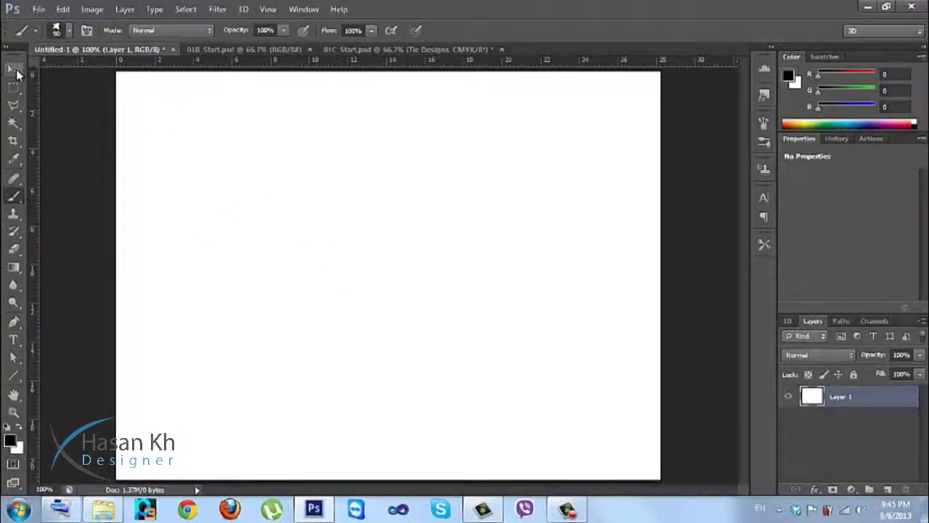
Switch from the Move tool to the Type tool, set to Myriad Pro Regular 43.49 pt.
click(13, 69)
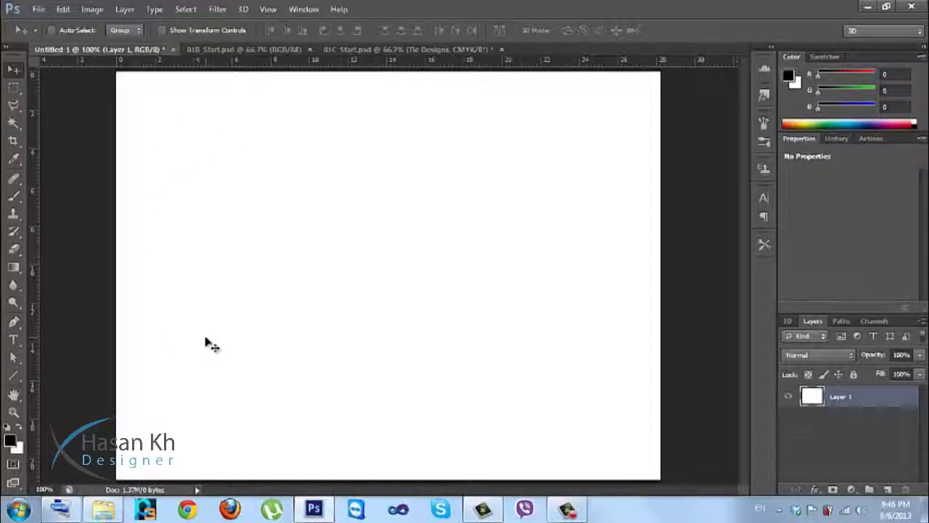
key(t)
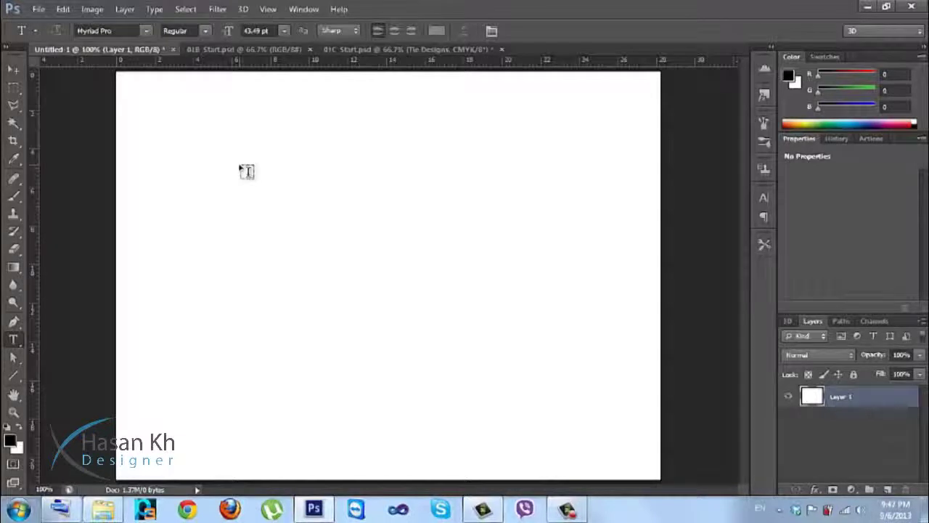
Draw a paragraph text box on the canvas and shrink it to a smaller size.
drag(240, 166, 559, 350)
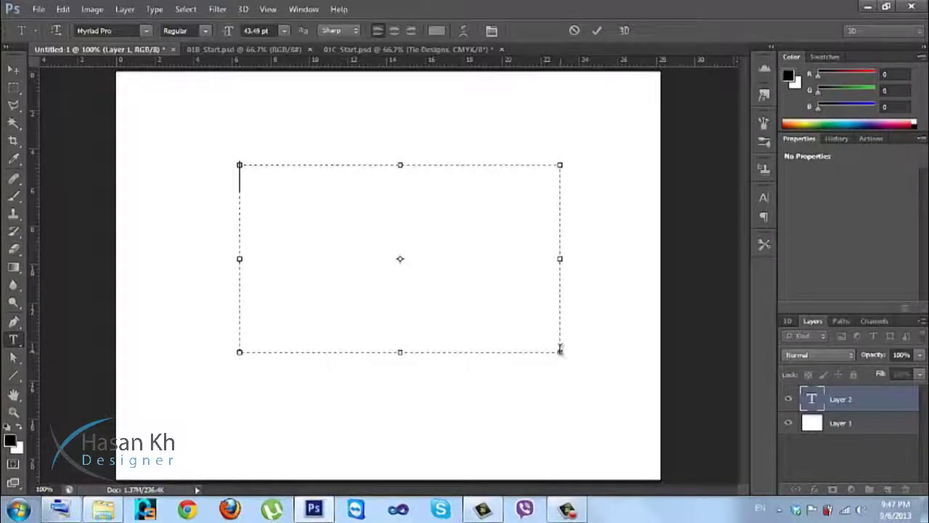
drag(560, 351, 356, 191)
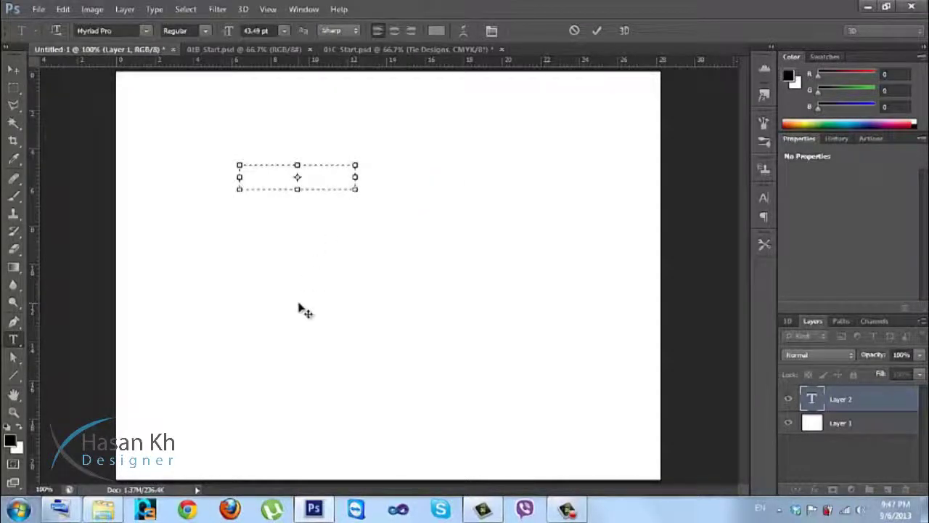
text(jd)
key(BackSpace)
key(BackSpace)
Set the text colour to black and type the person's name into the box.
click(436, 30)
drag(500, 232, 481, 326)
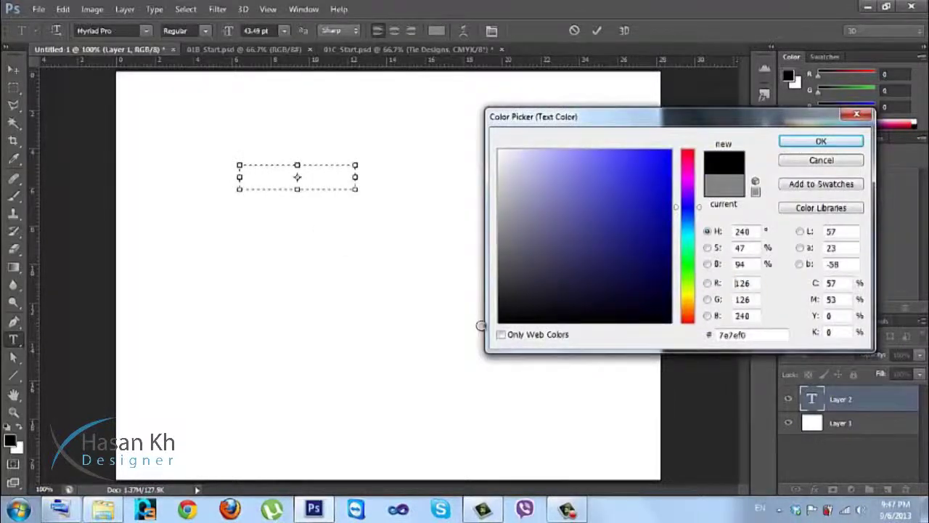
click(787, 144)
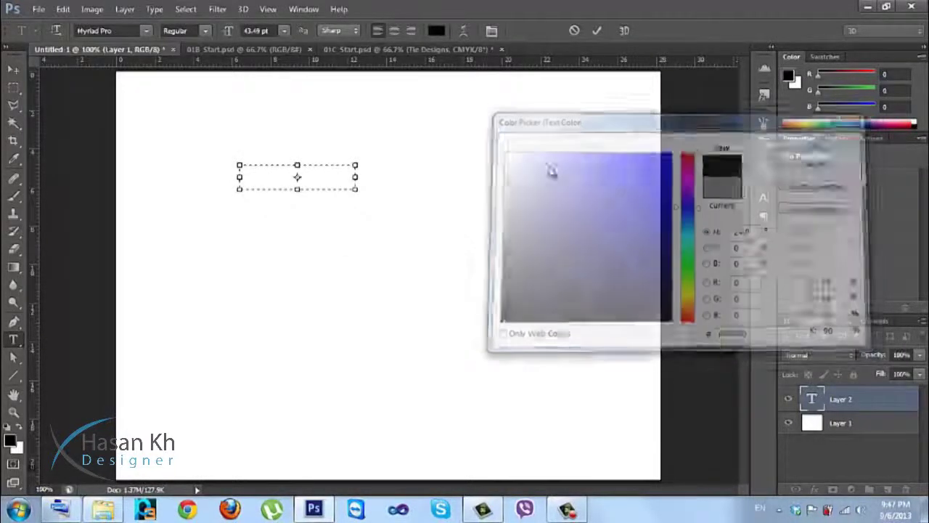
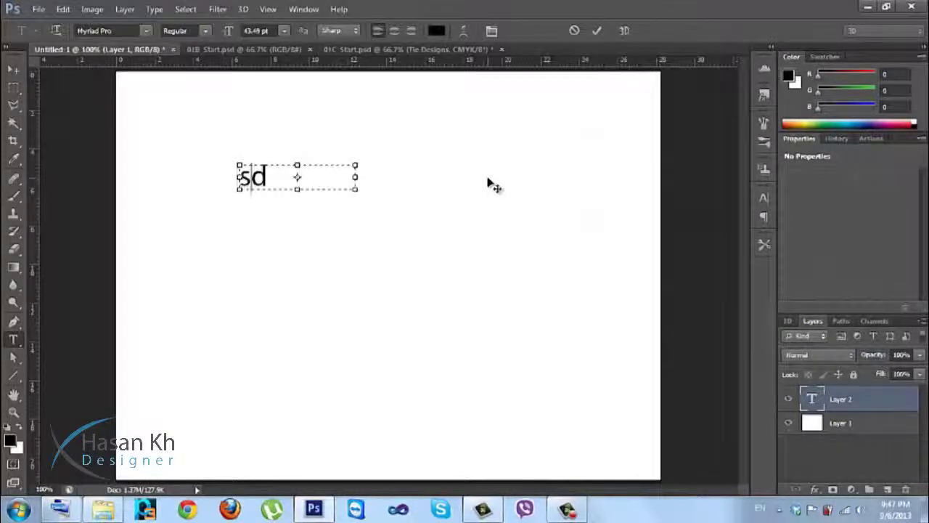
key(BackSpace)
key(BackSpace)
key(BackSpace)
key(BackSpace)
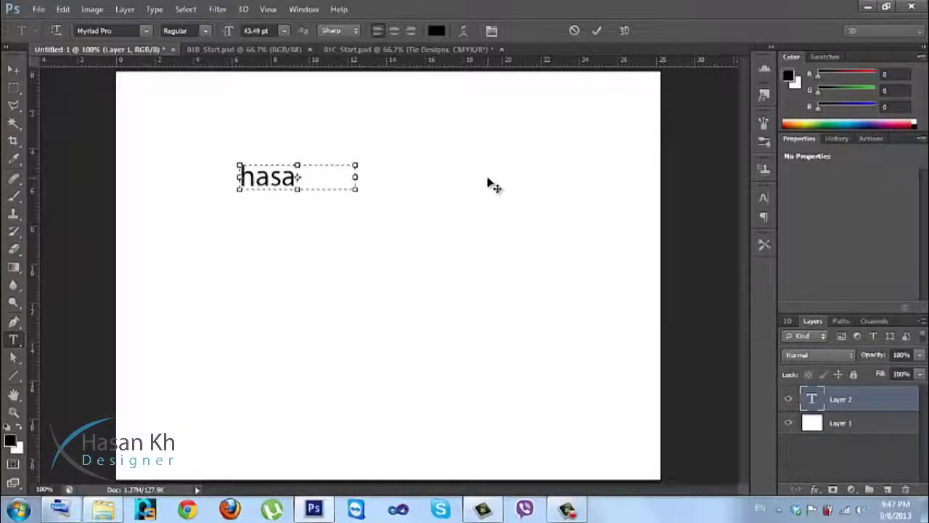
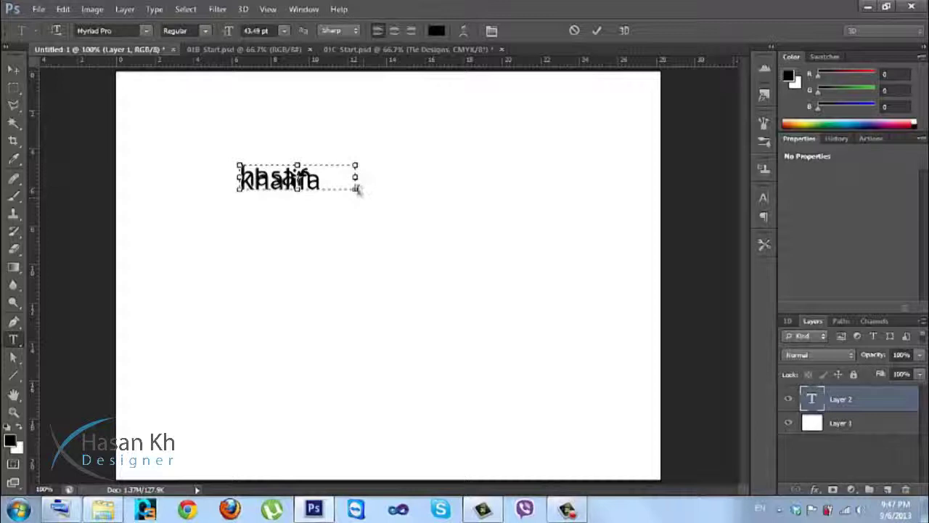
Enlarge the text box, select all the text, and set leading to Auto.
drag(357, 192, 482, 275)
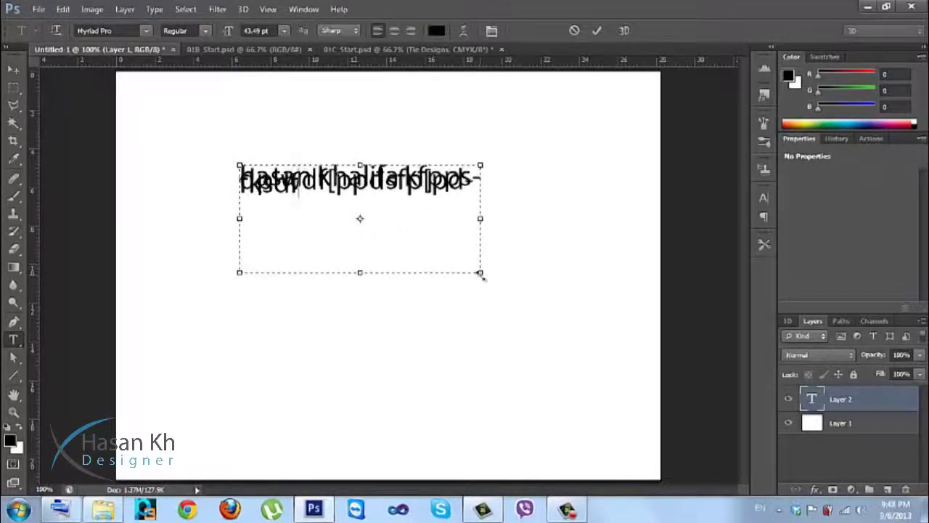
key(ctrl+a)
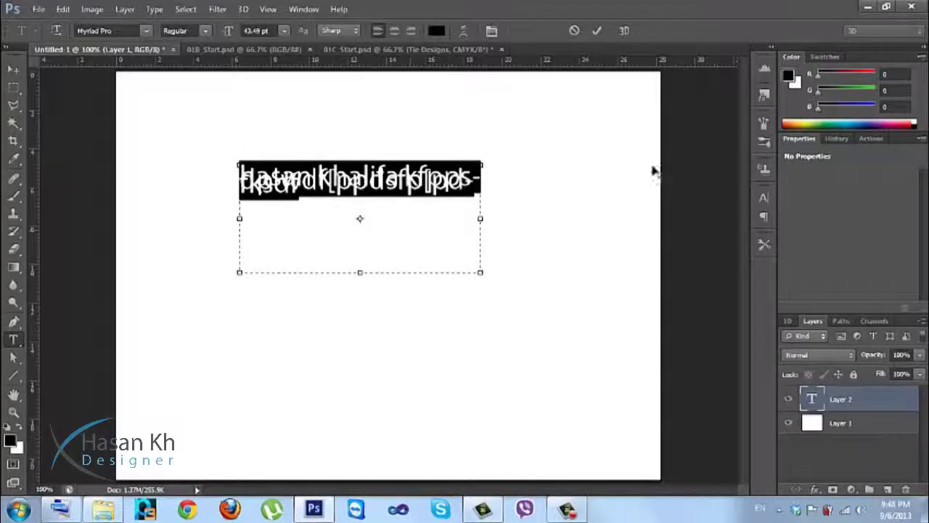
click(764, 198)
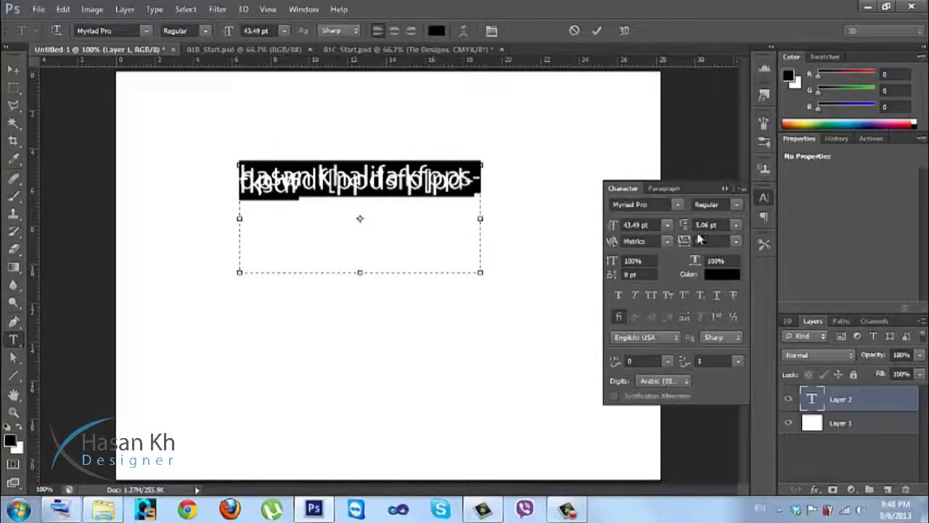
click(736, 225)
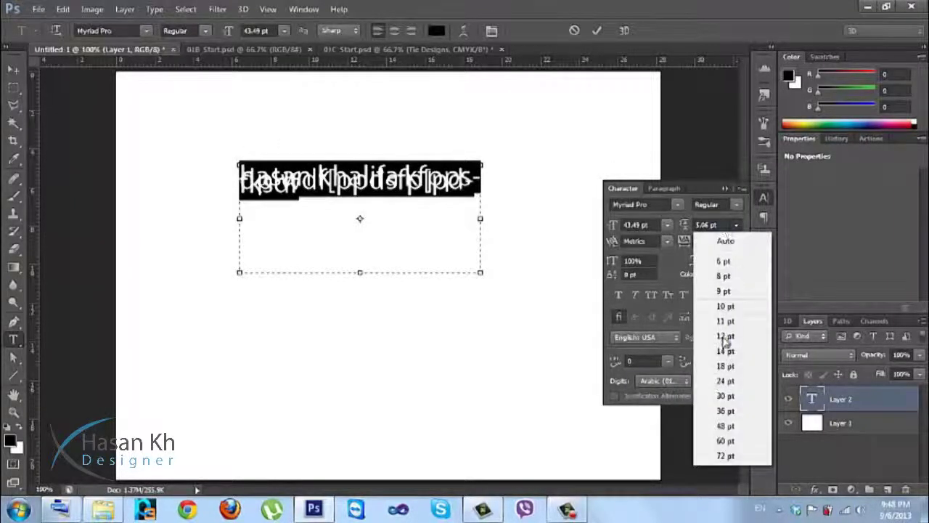
click(724, 243)
click(763, 198)
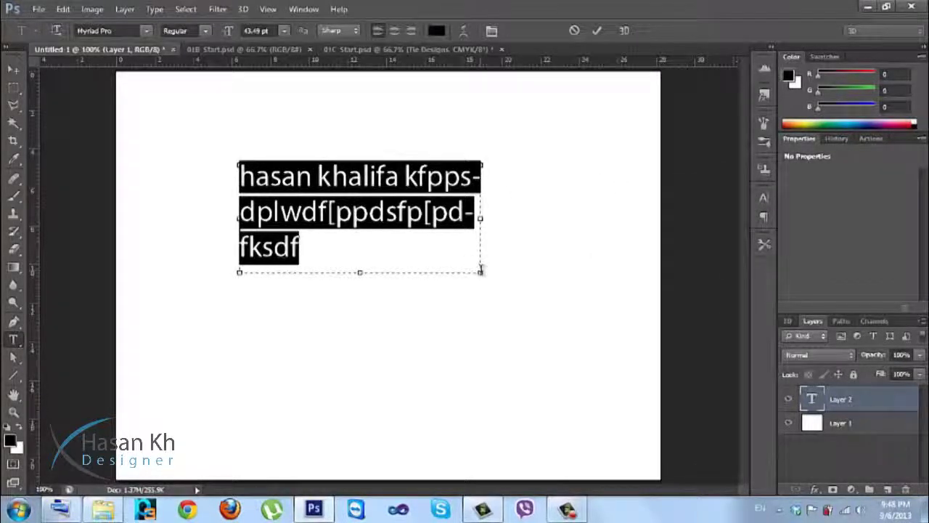
Resize the text box again, commit the text, and delete the type layer.
drag(480, 274, 431, 205)
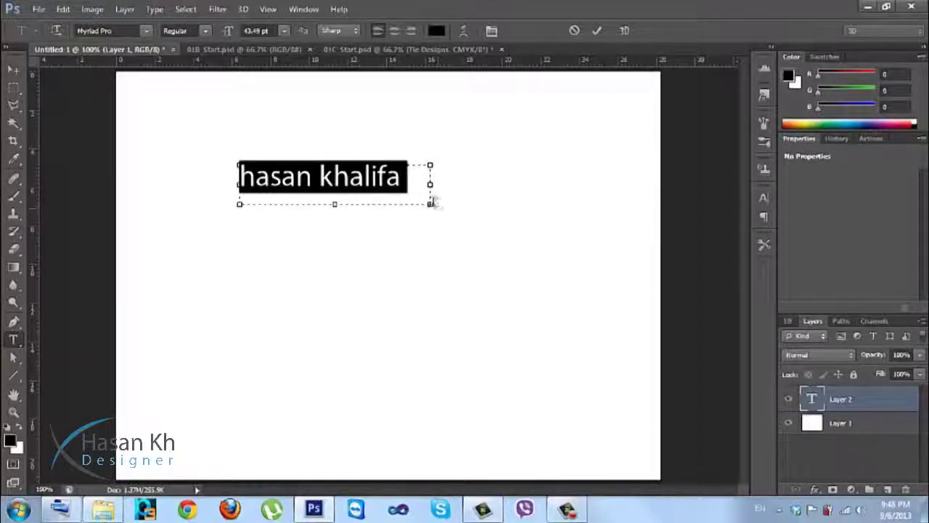
drag(488, 274, 548, 318)
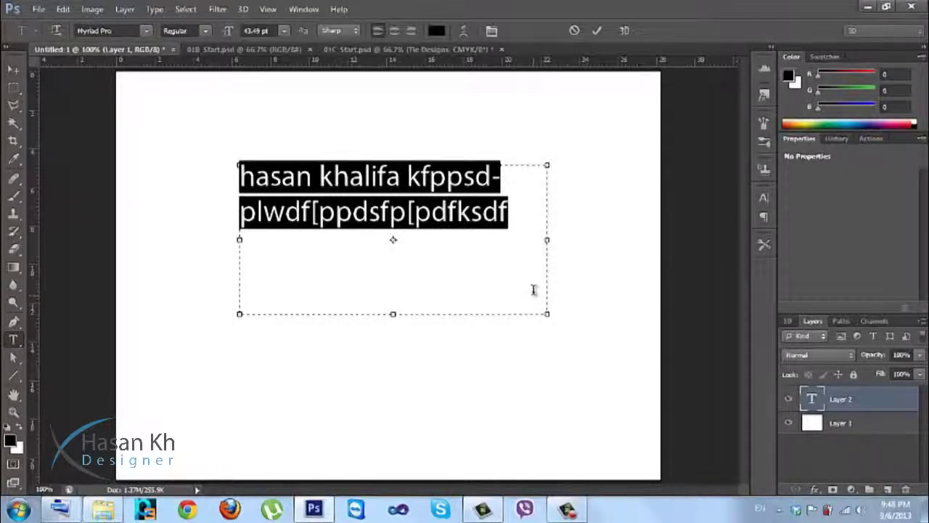
key(ctrl+Return)
key(Delete)
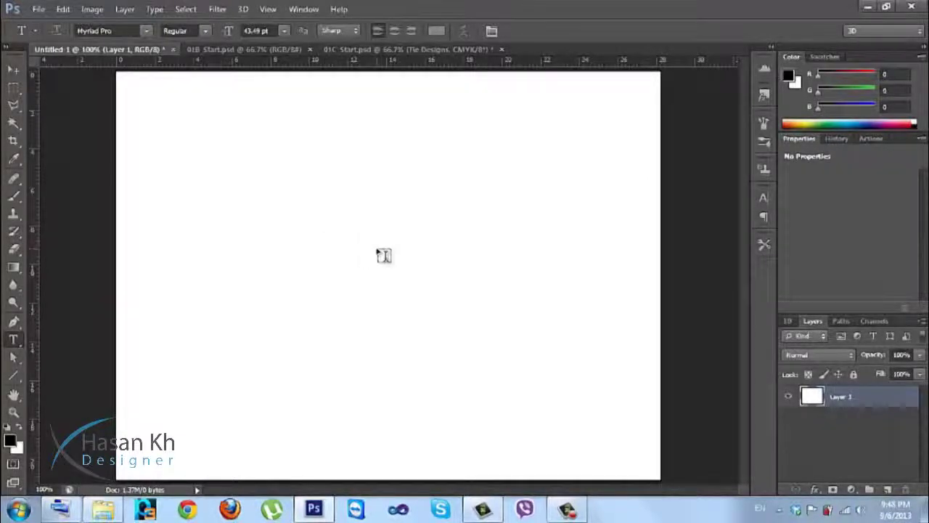
Start a new text layer and pick a dark blue-grey text colour.
click(379, 252)
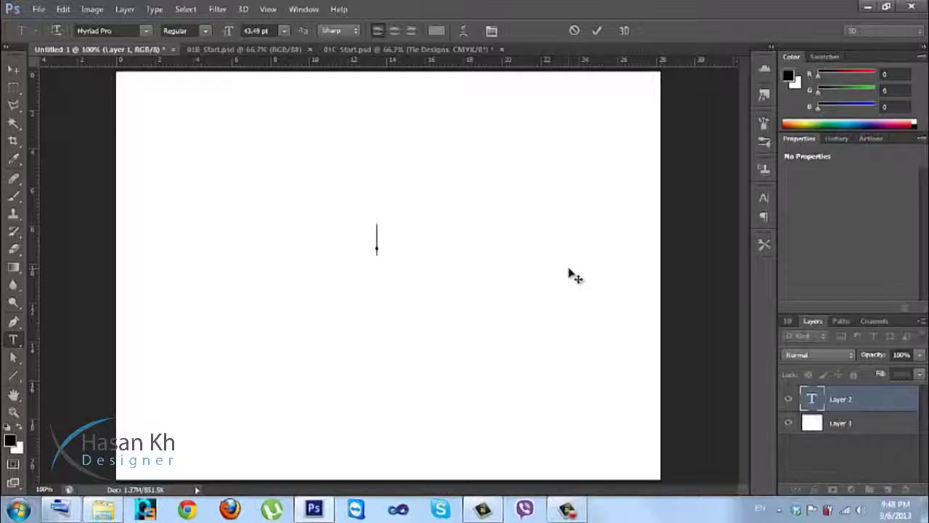
text(ks)
key(BackSpace)
key(BackSpace)
click(436, 31)
click(540, 253)
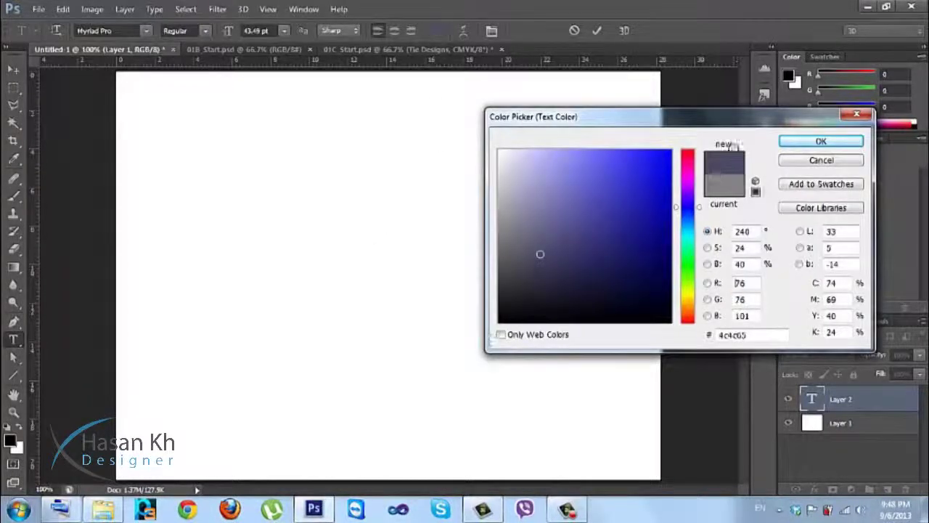
click(807, 144)
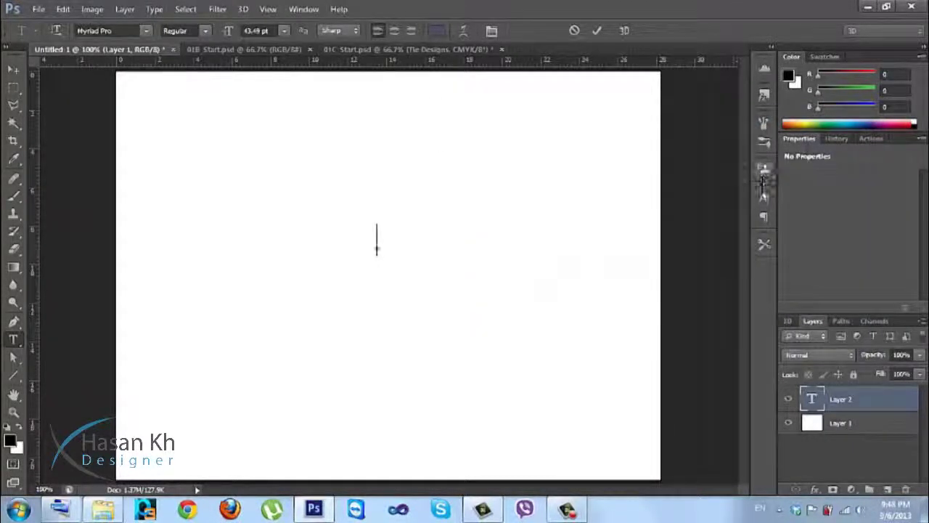
Set leading to Auto and change the text colour to black in the Character panel.
click(763, 200)
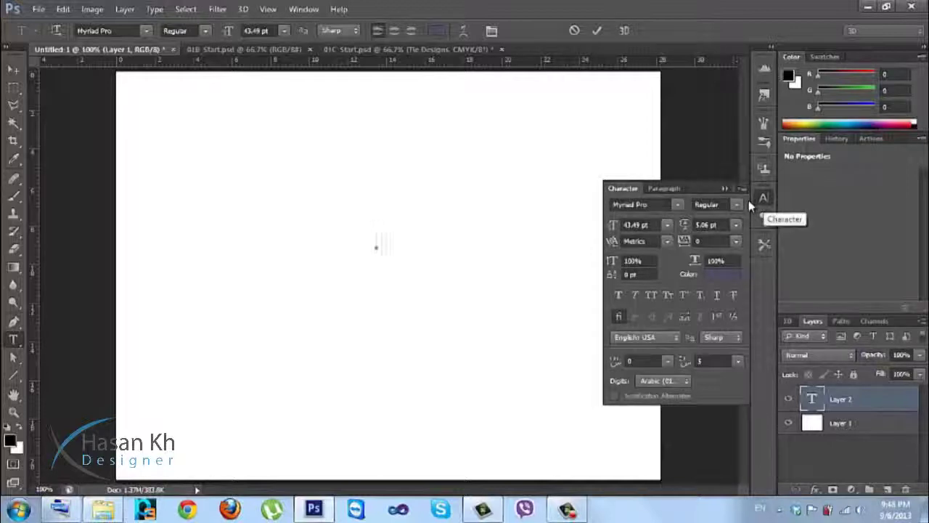
click(734, 225)
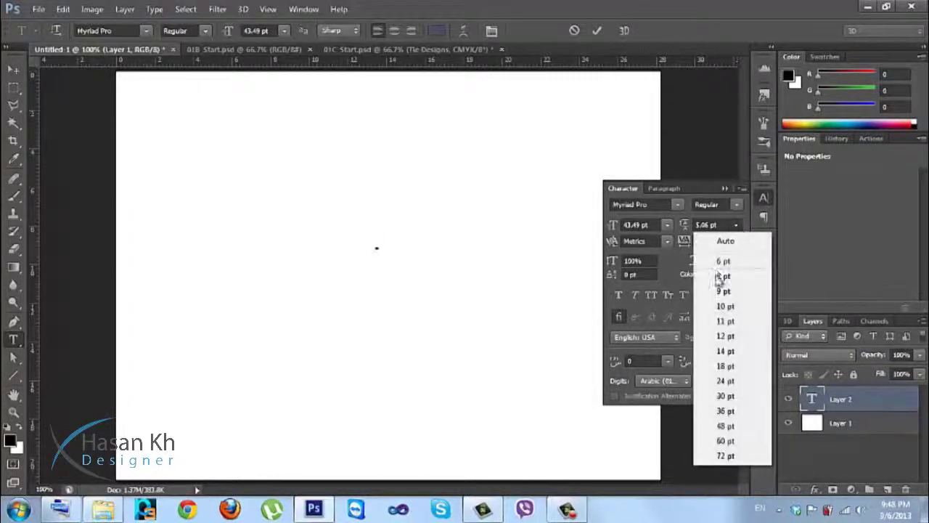
click(722, 244)
click(722, 282)
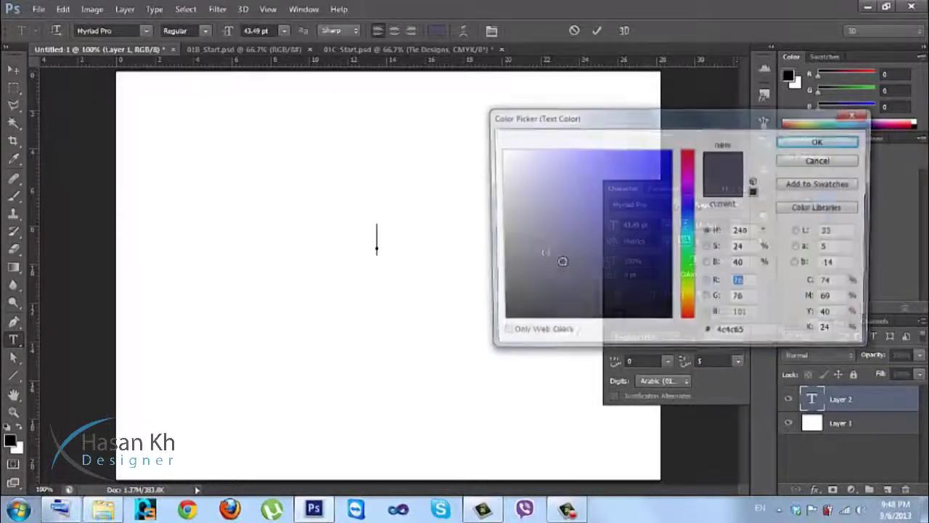
drag(540, 252, 500, 322)
click(784, 142)
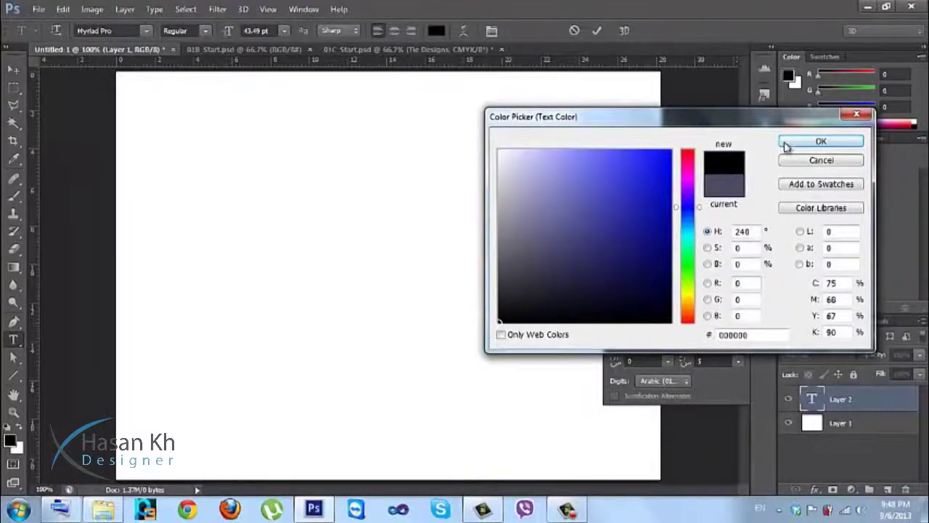
click(762, 200)
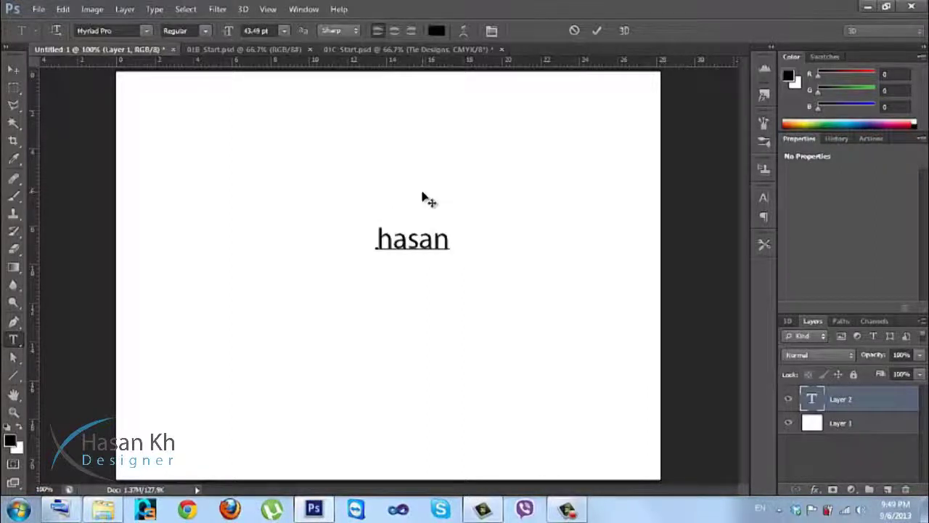
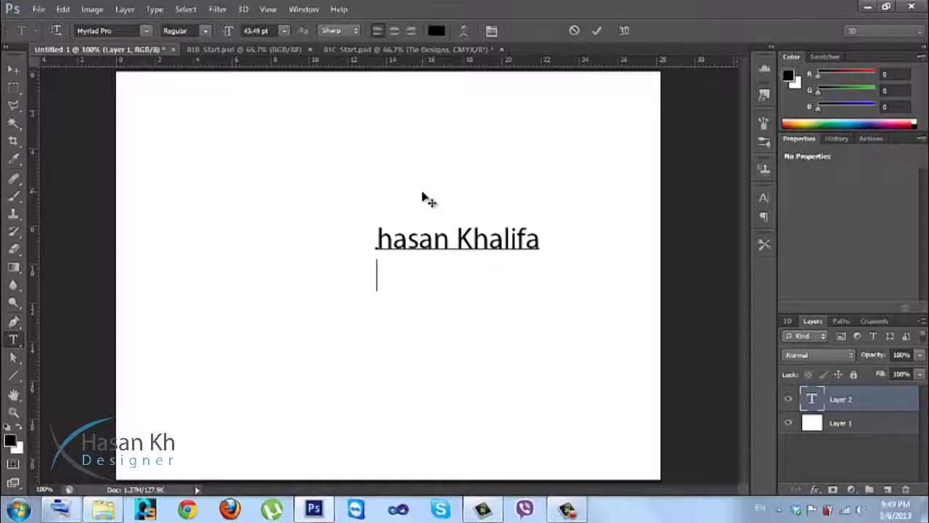
Type the person's name with 'mepaw' on a second line, then delete that second line.
key(Return)
text(mep)
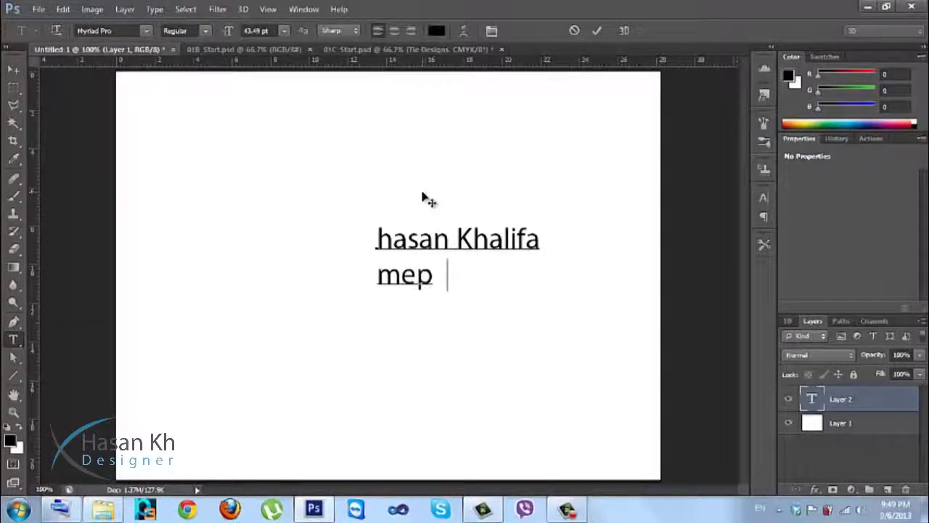
text(aw)
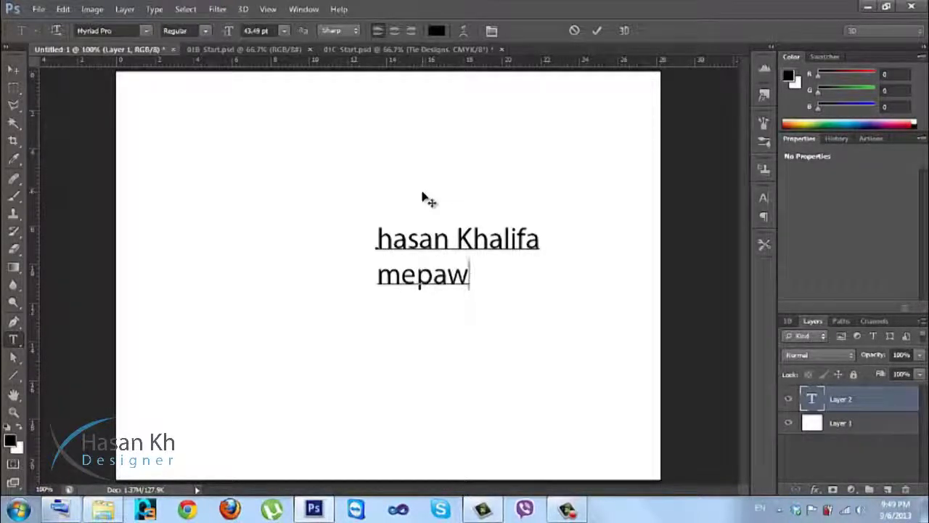
key(ctrl+a)
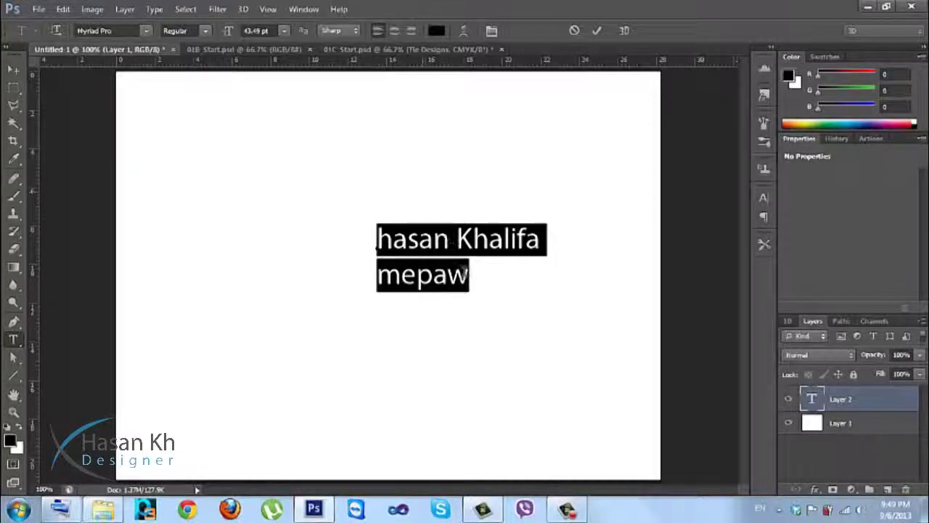
drag(470, 273, 371, 275)
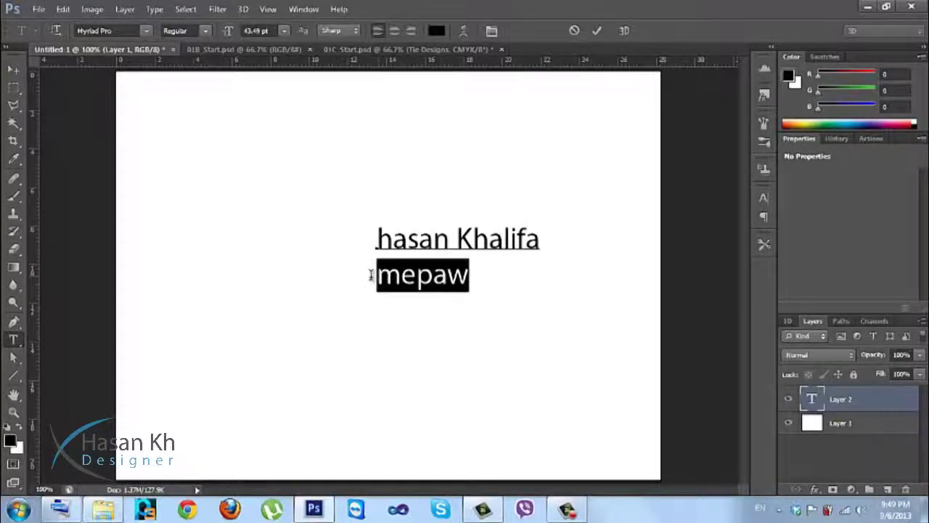
key(BackSpace)
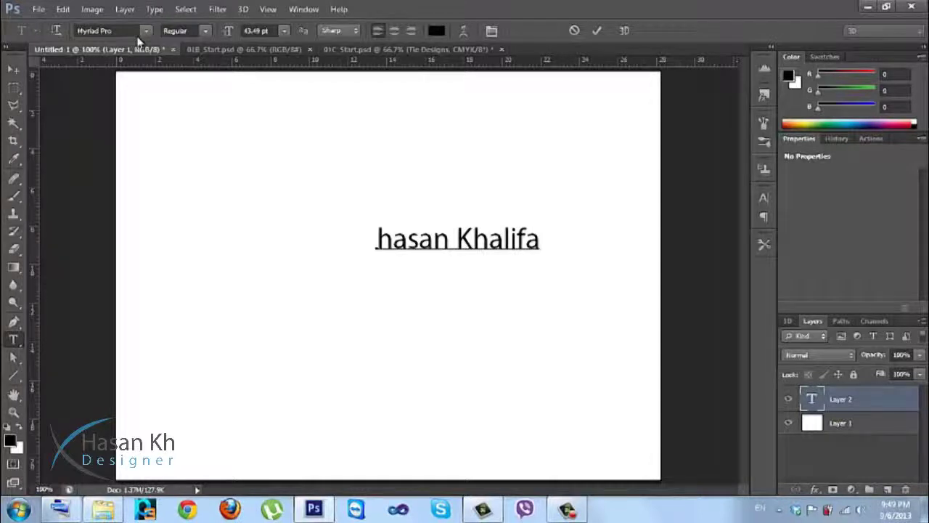
Select the entire line of name text with Ctrl+A.
click(146, 31)
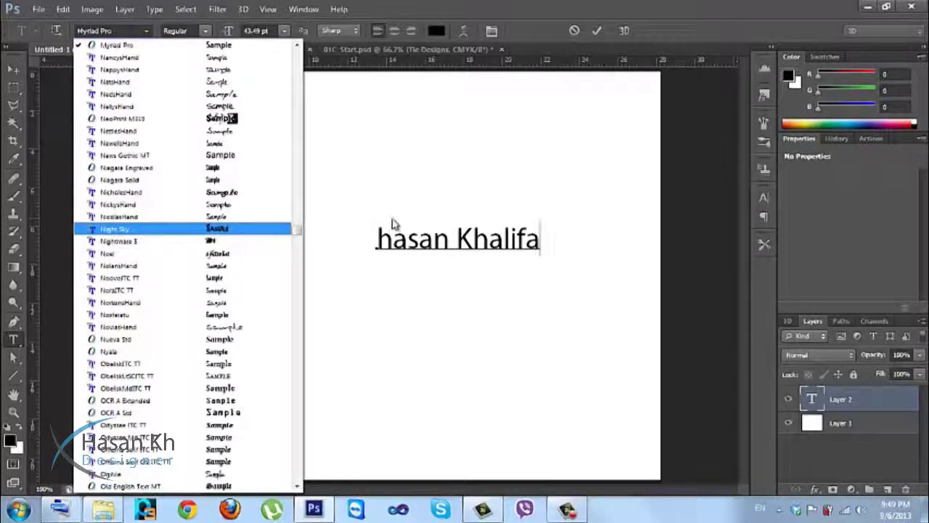
double_click(451, 241)
click(451, 240)
key(ctrl+a)
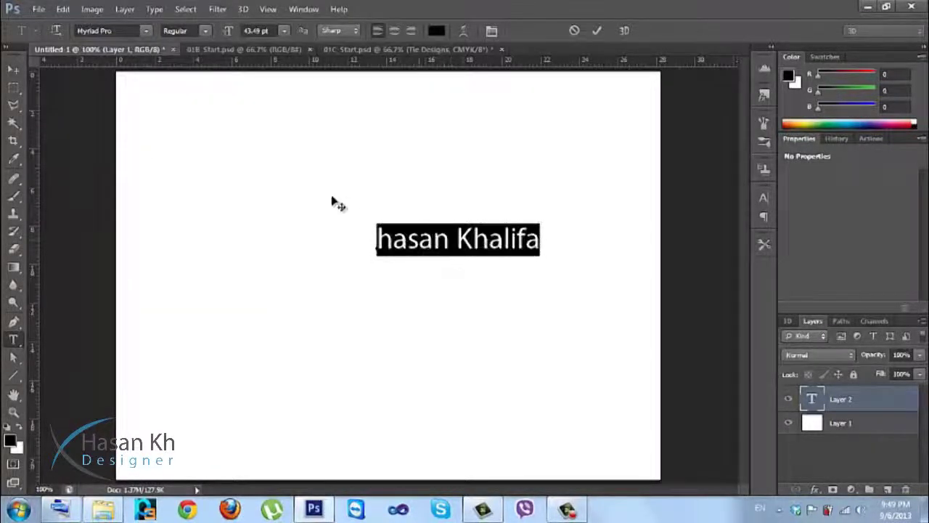
Try the NewellsHand, Ogilvie and a rough all-caps display font on the text.
click(146, 30)
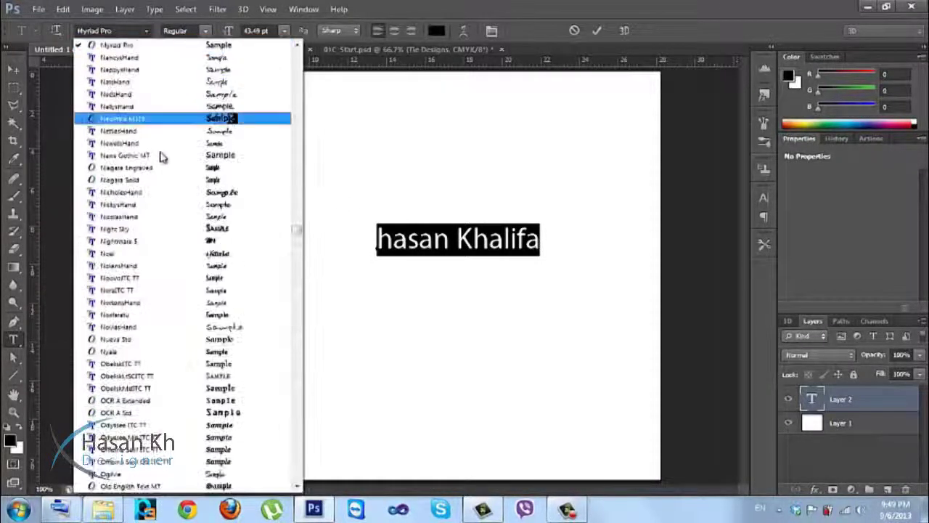
click(192, 144)
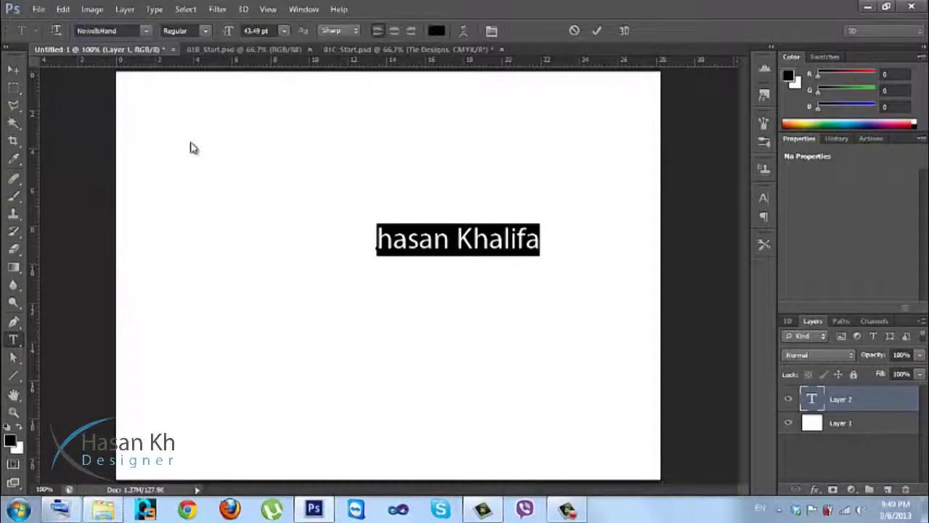
click(146, 32)
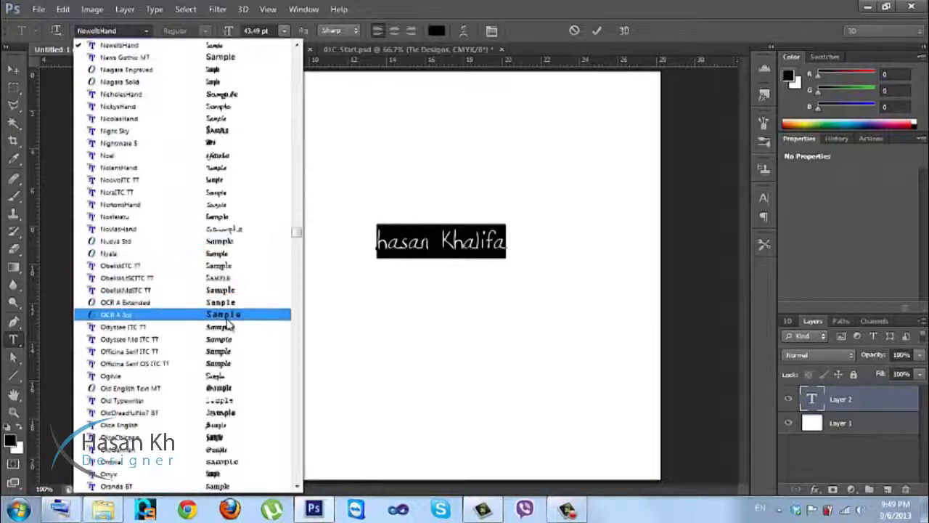
click(216, 381)
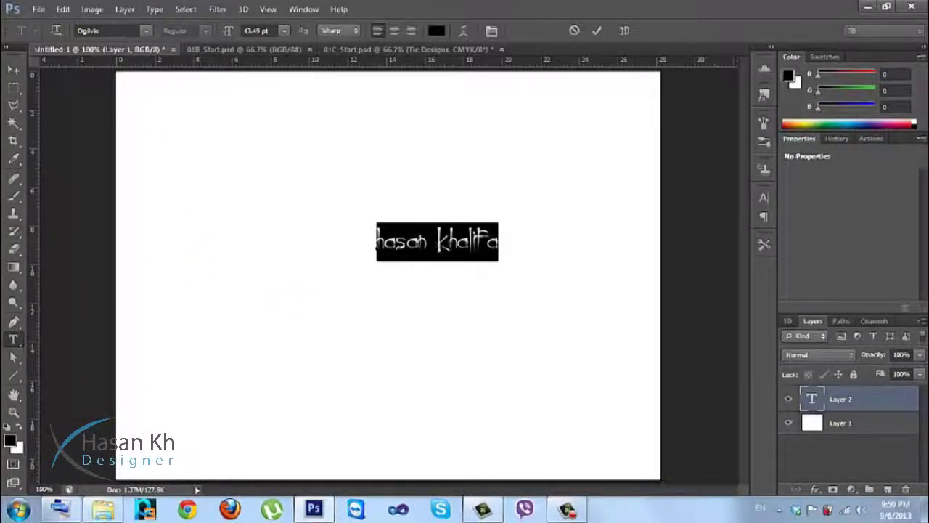
click(146, 31)
click(193, 285)
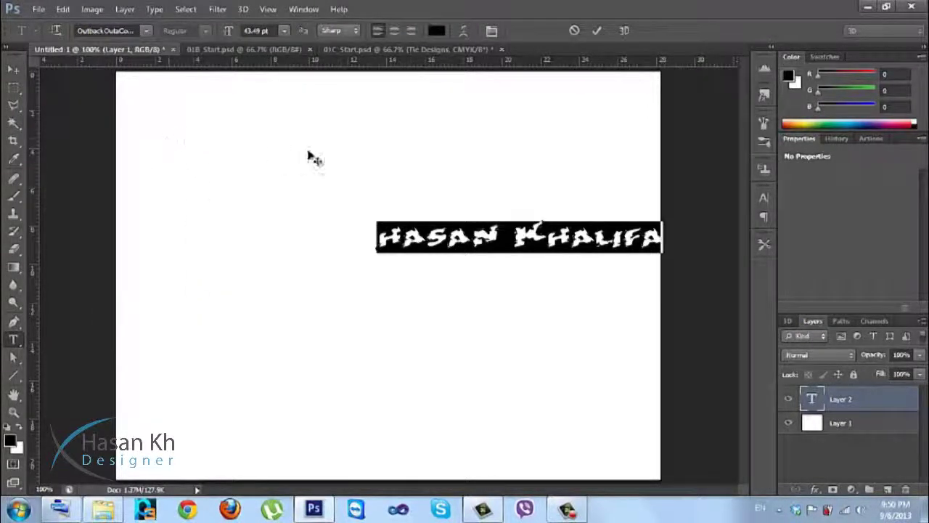
Move the text toward the canvas centre and set it in Papyrus LET.
drag(325, 164, 259, 164)
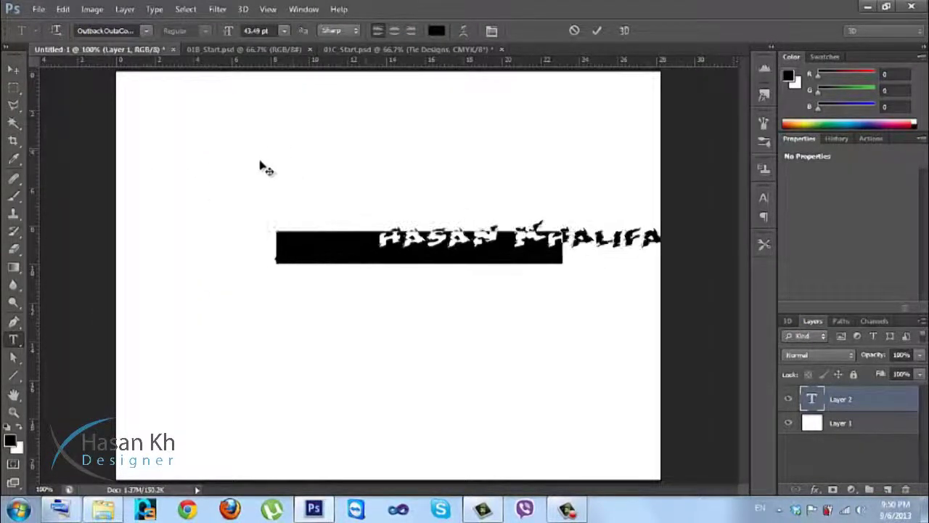
click(145, 31)
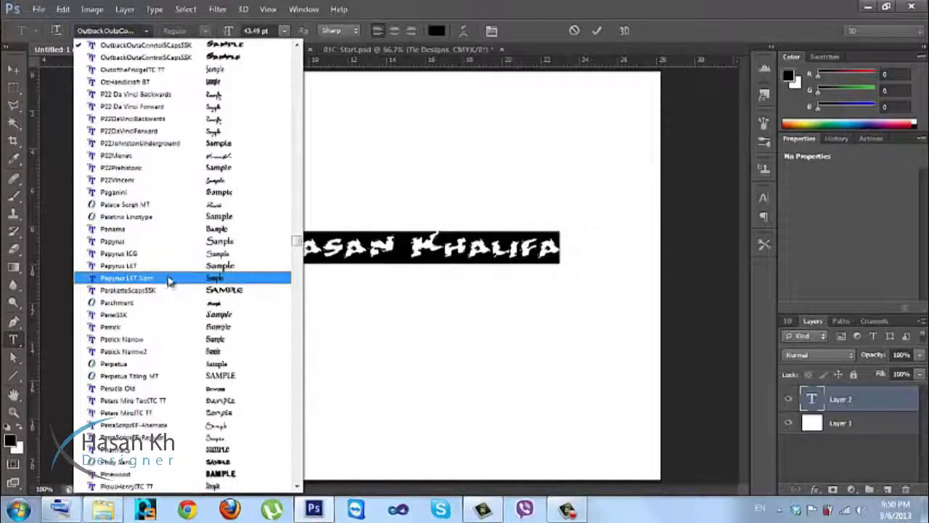
click(168, 267)
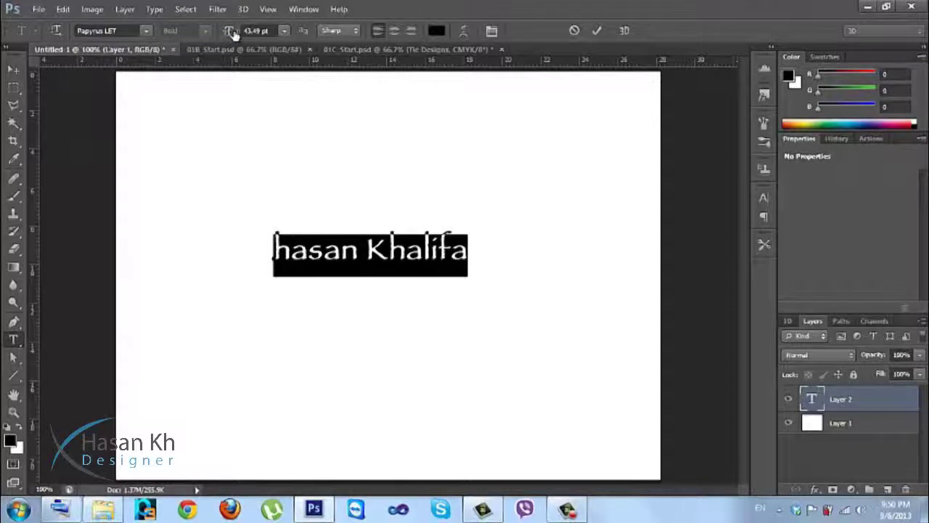
Enlarge the Papyrus LET text from the 36 pt preset up to 44 pt.
double_click(264, 31)
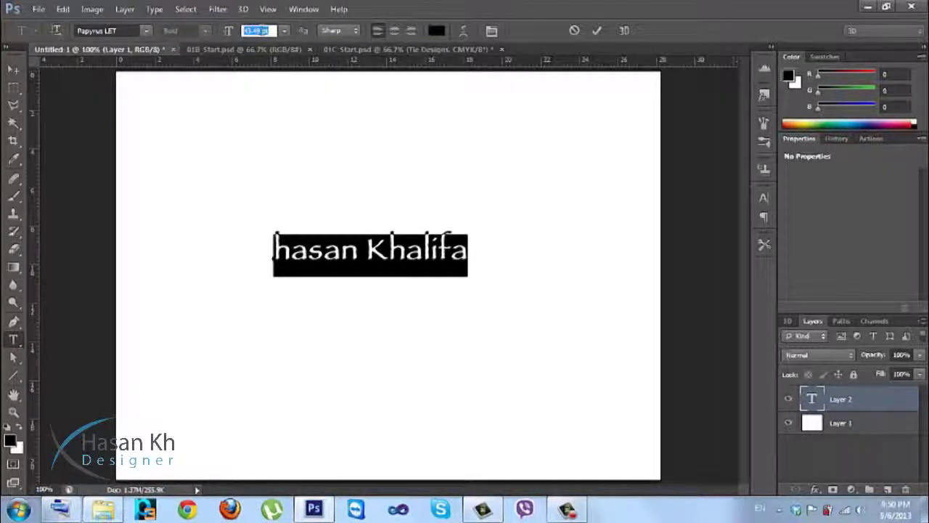
drag(240, 35, 243, 35)
click(284, 30)
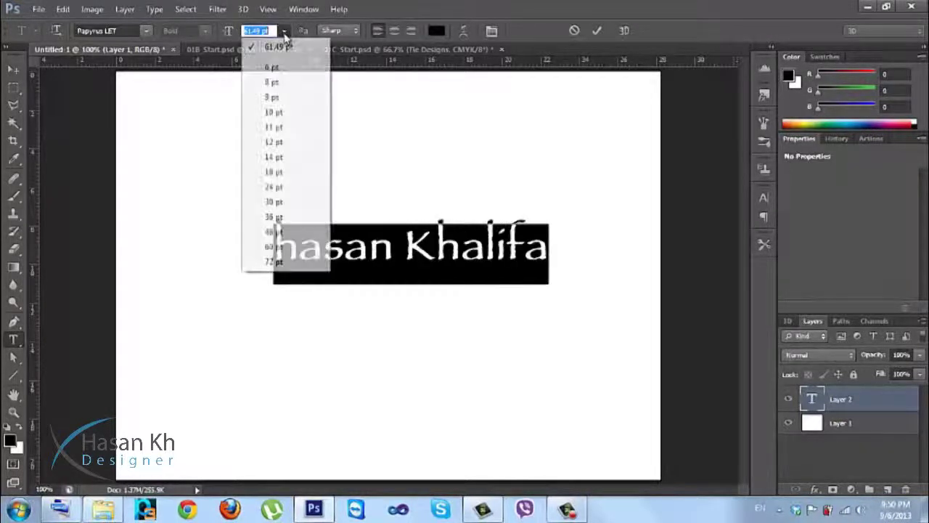
click(273, 216)
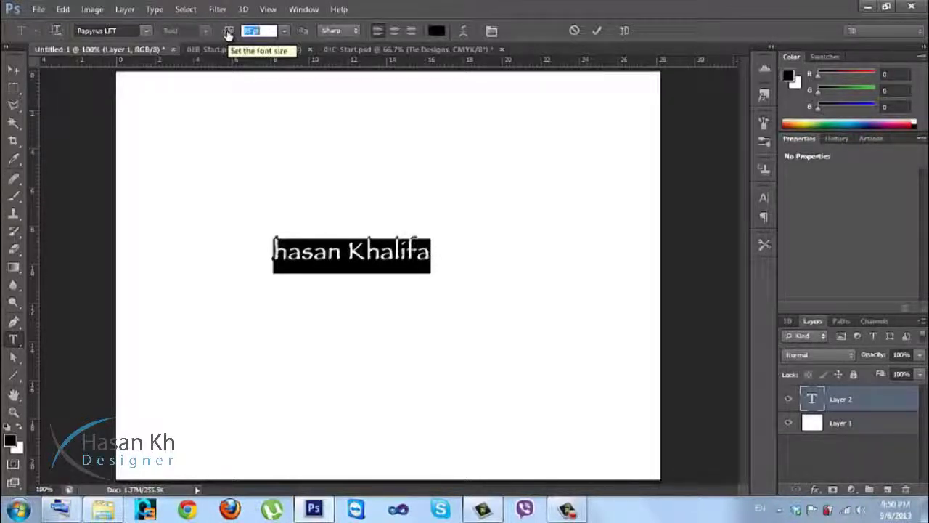
mouse_move(228, 34)
mouse_down()
mouse_move(248, 34)
mouse_move(221, 35)
mouse_move(234, 33)
mouse_up()
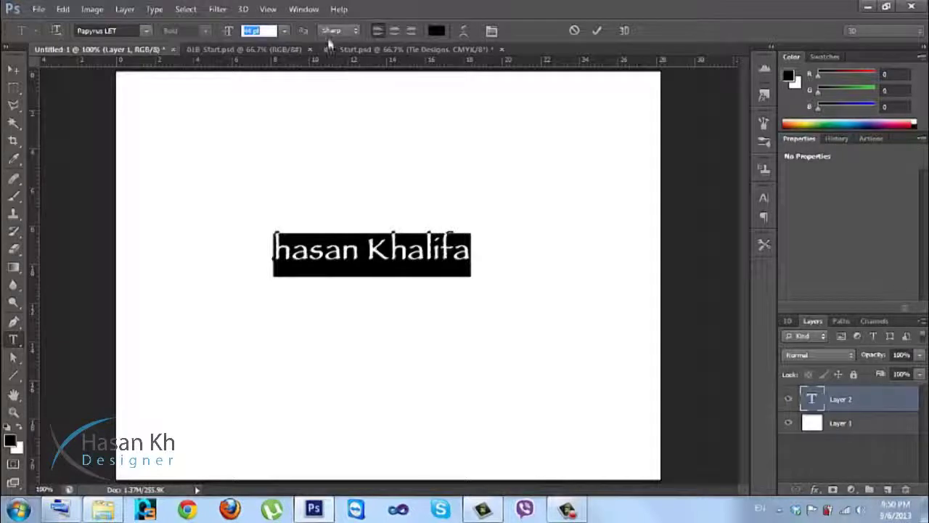
scroll(334, 33, up, 3)
click(335, 31)
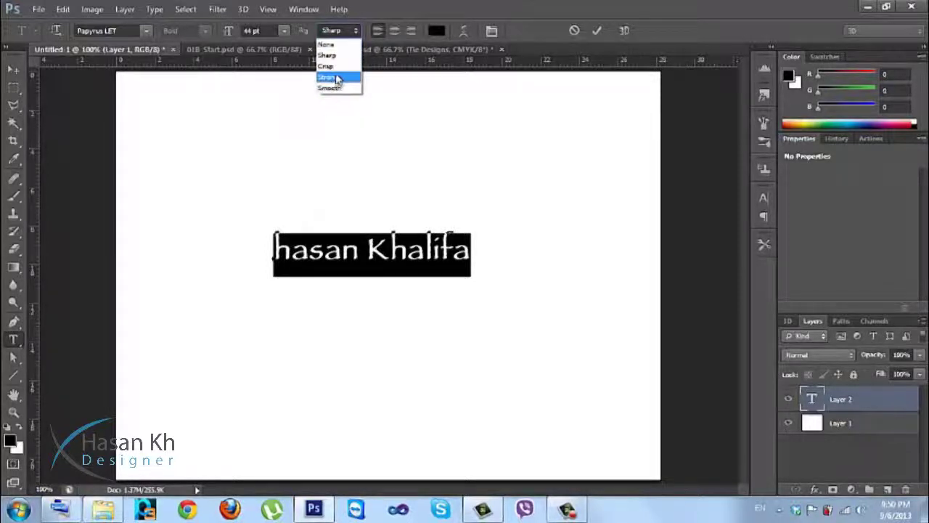
Change the text anti-aliasing from Strong to Sharp and zoom in on the letter edges.
click(336, 78)
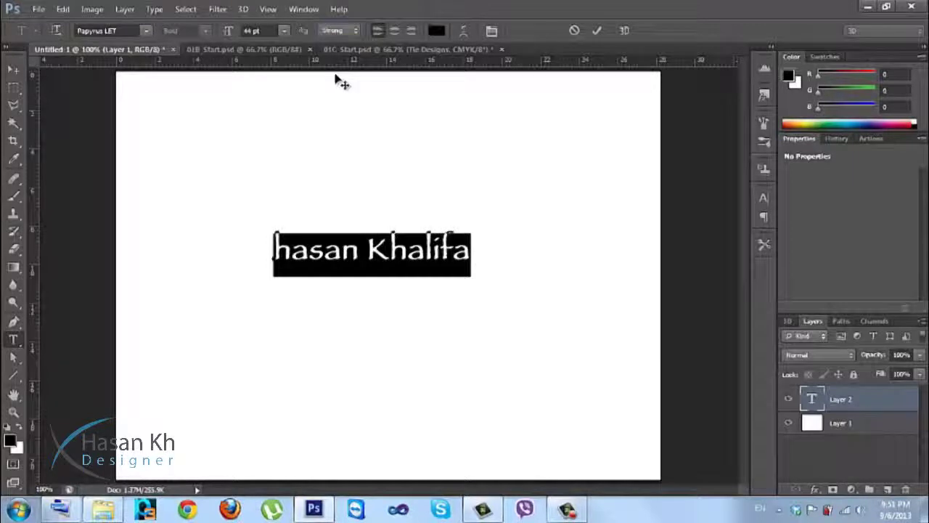
click(356, 30)
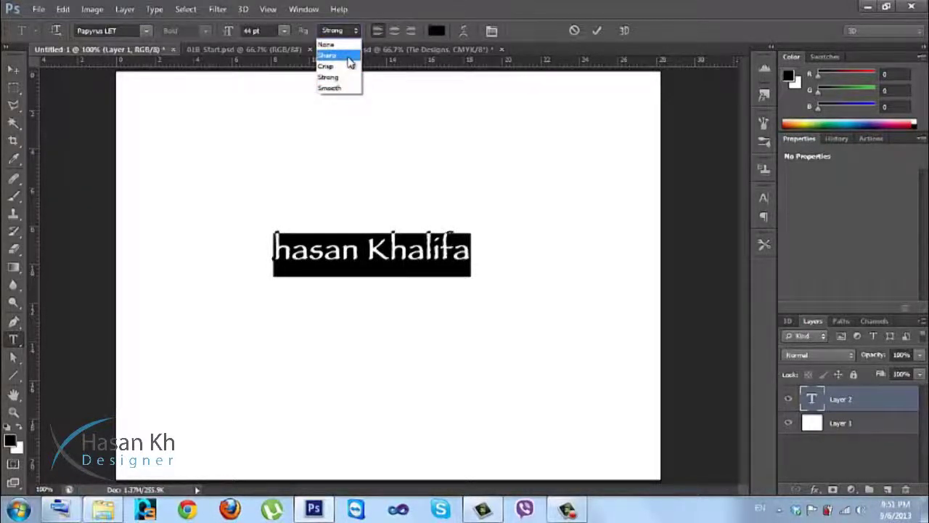
click(350, 55)
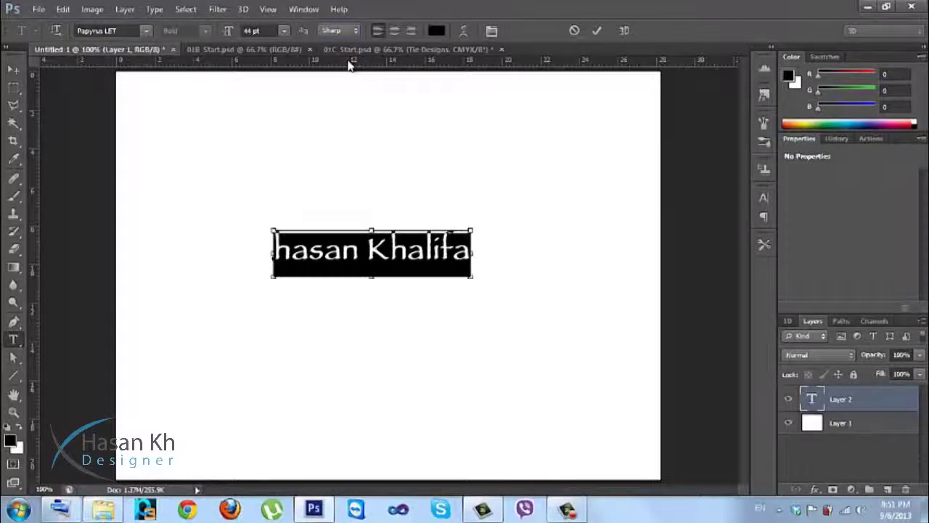
key(ctrl+plus)
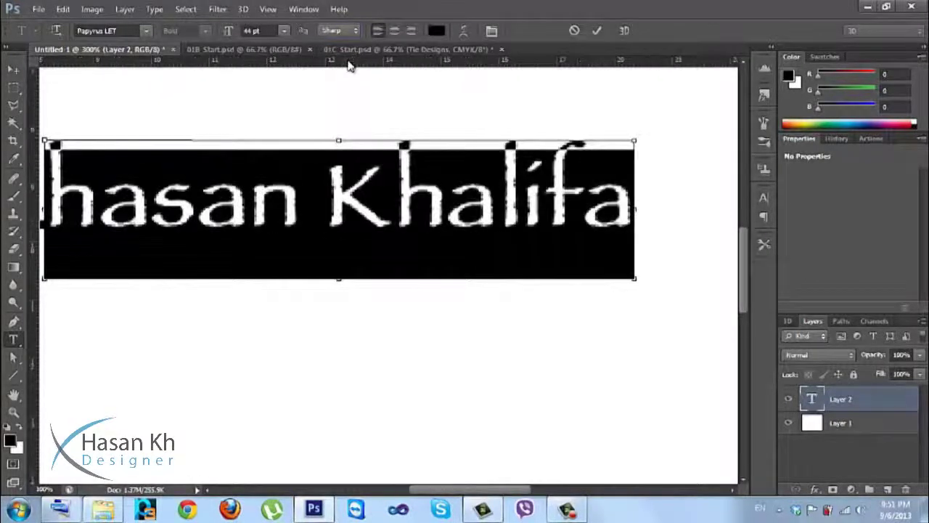
key(ctrl+plus)
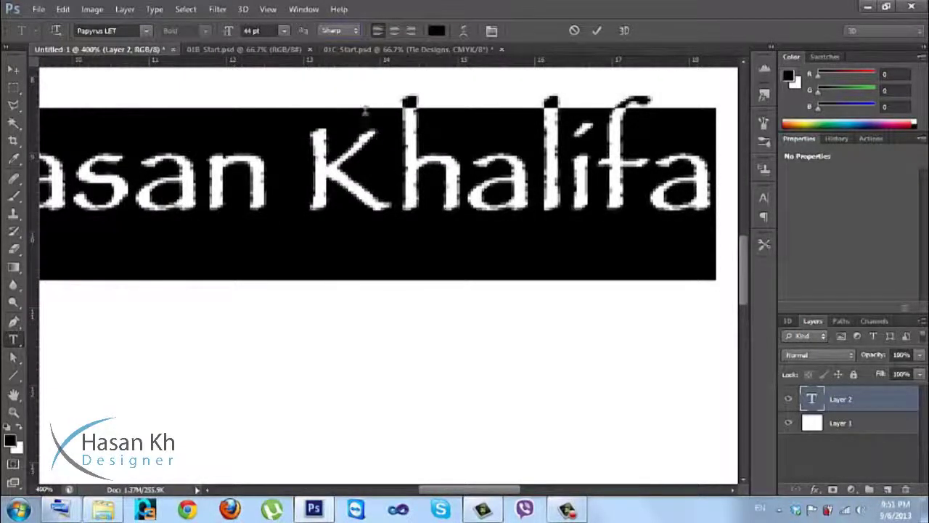
Compare Smooth and Crisp anti-aliasing, settle on Sharp, and return to 100% zoom.
click(353, 31)
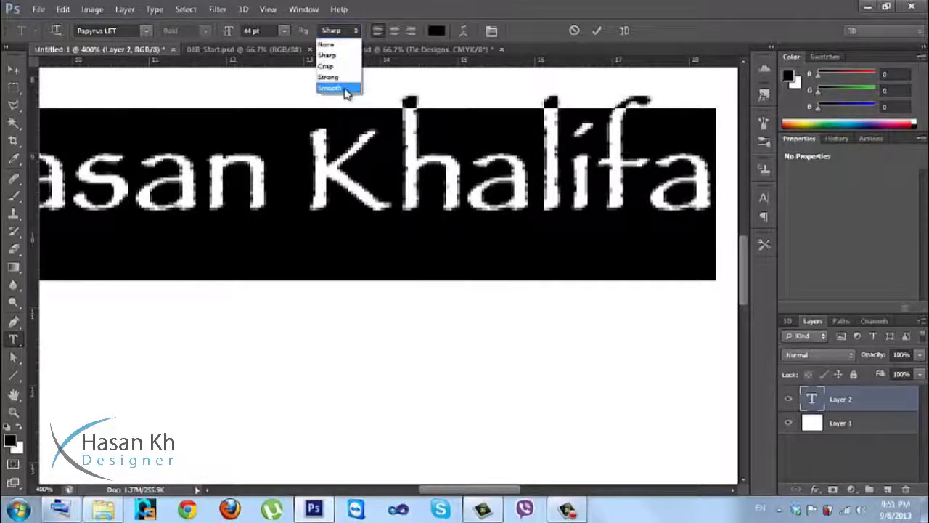
click(346, 89)
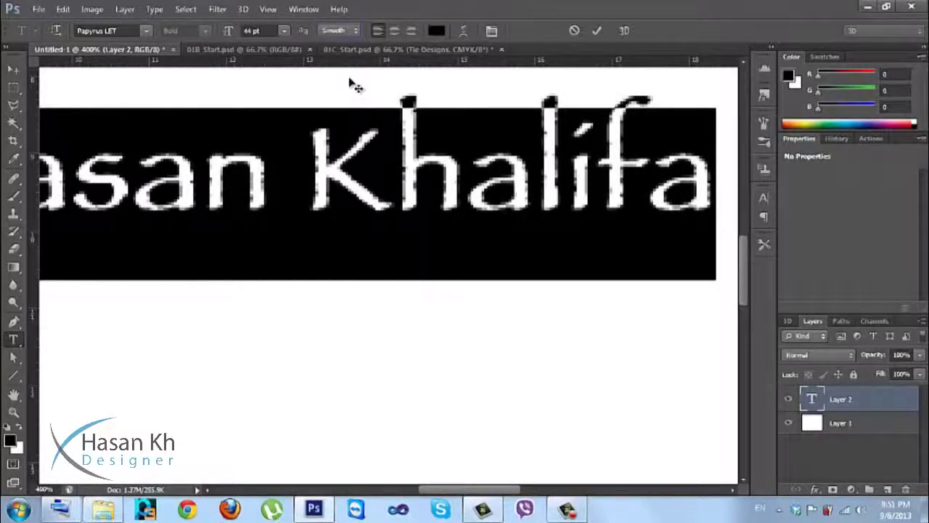
click(351, 31)
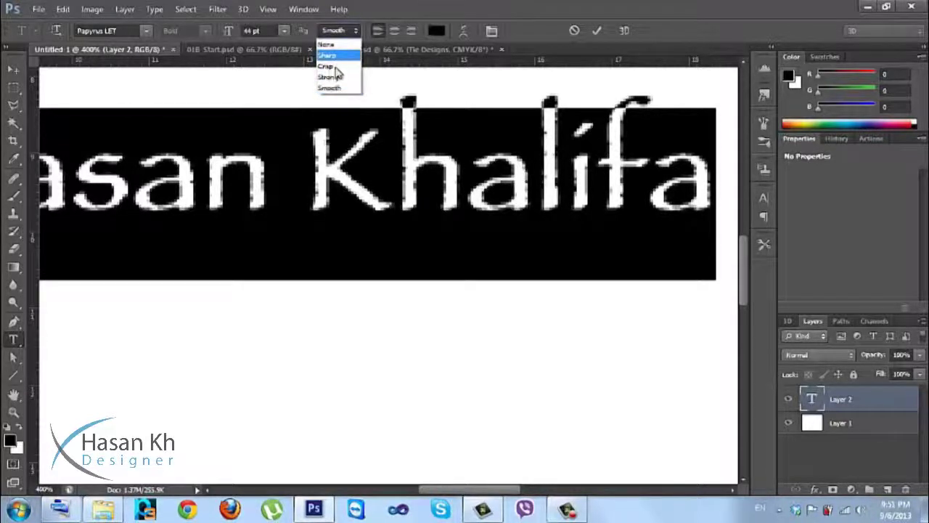
click(330, 67)
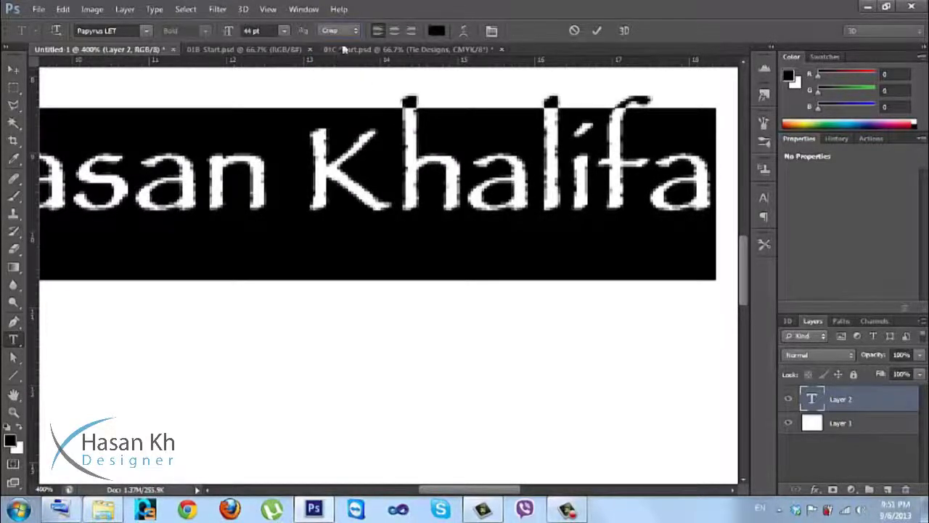
click(352, 31)
click(346, 56)
key(ctrl+minus)
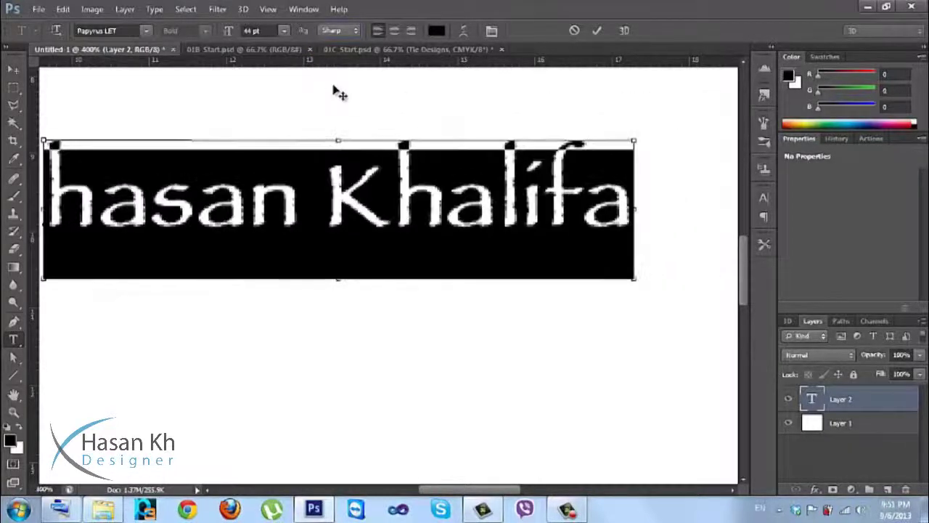
key(ctrl+minus)
key(ctrl+minus)
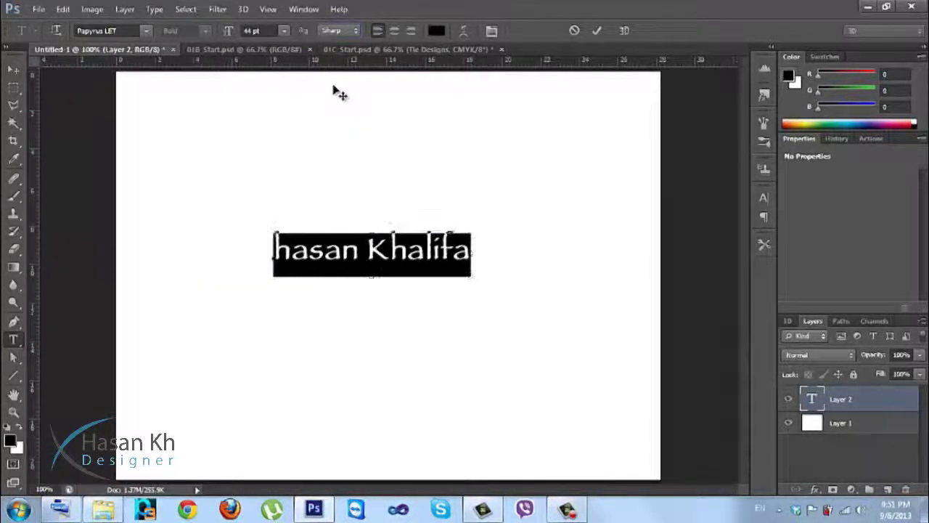
Centre-align the name text and drag it to the middle of the page.
click(396, 33)
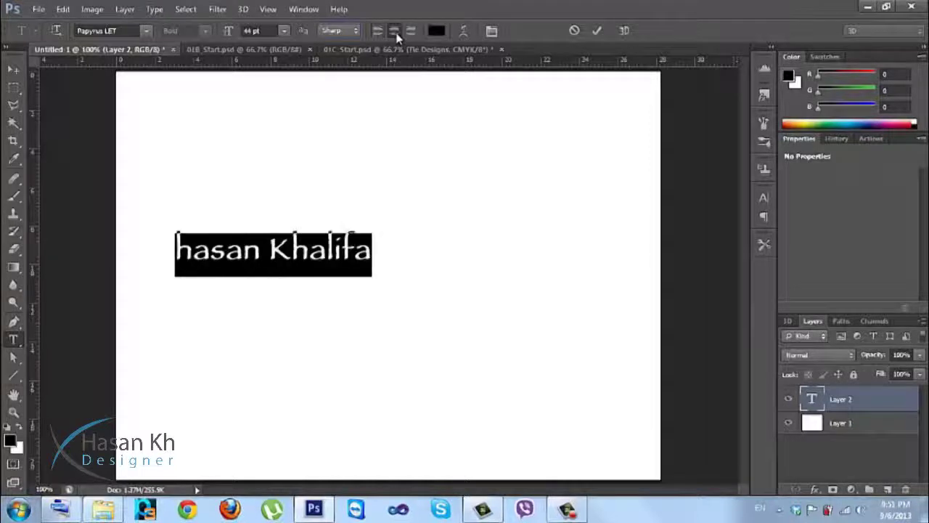
click(412, 34)
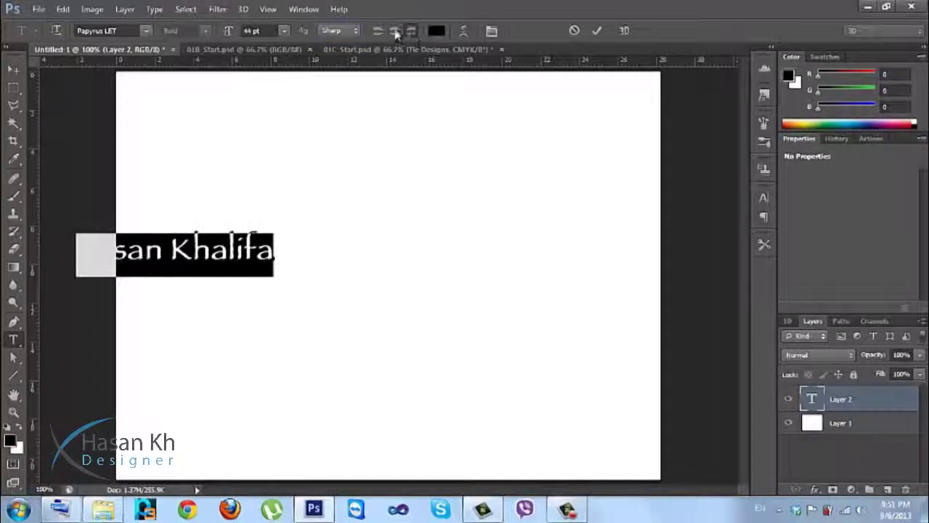
drag(218, 210, 406, 206)
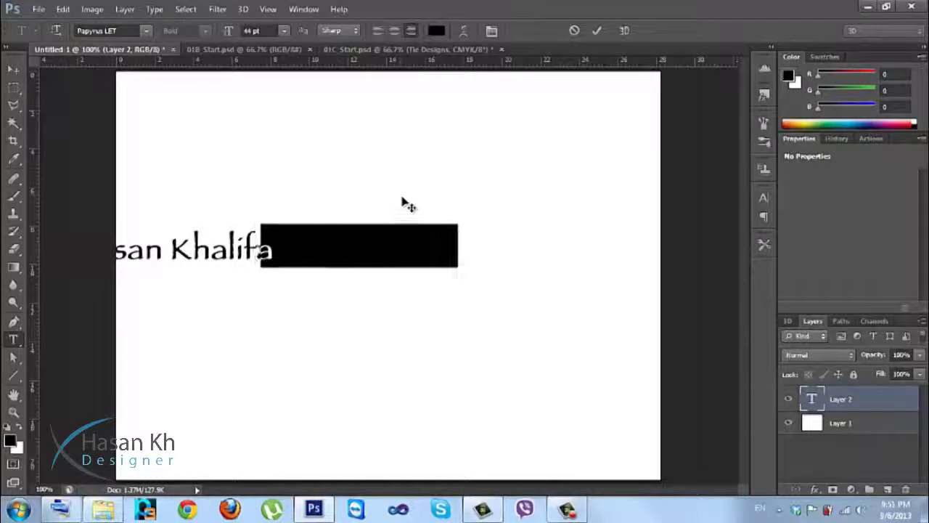
click(396, 32)
drag(402, 164, 311, 181)
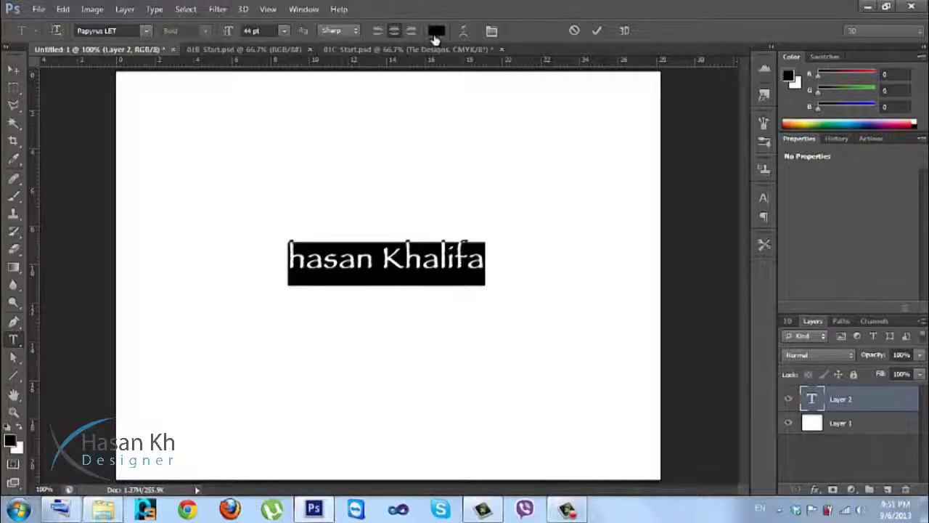
Colour the text bright blue (002aff) in the Color Picker and confirm.
click(435, 34)
drag(562, 116, 642, 100)
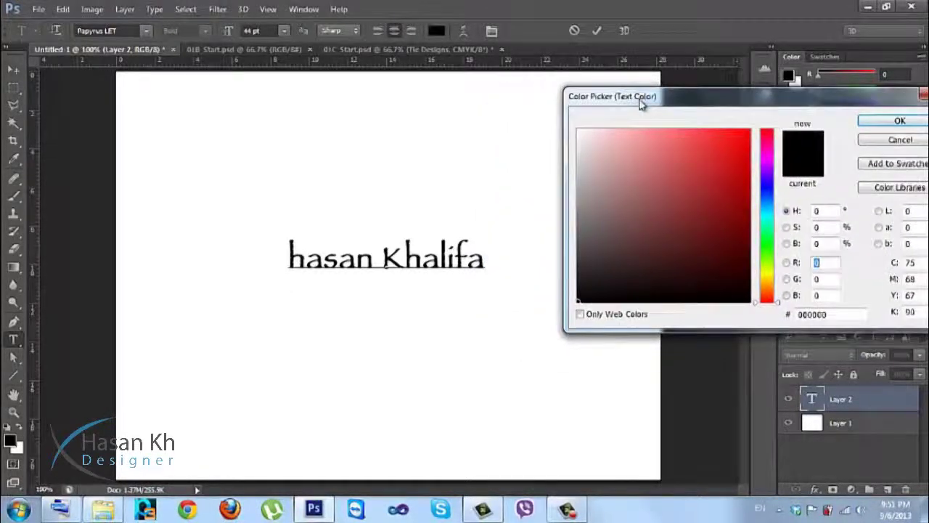
click(712, 157)
drag(712, 157, 752, 127)
click(773, 207)
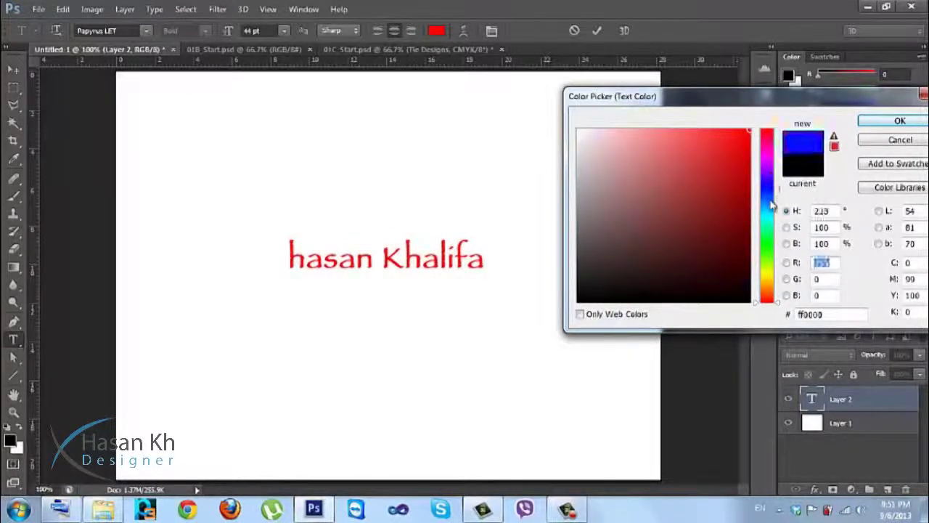
click(771, 247)
click(766, 198)
click(766, 192)
drag(725, 108, 560, 105)
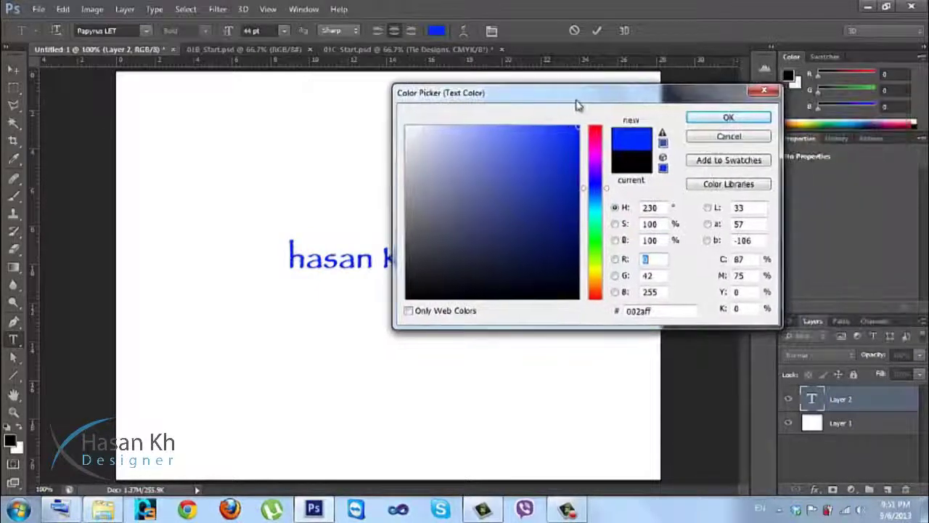
click(705, 116)
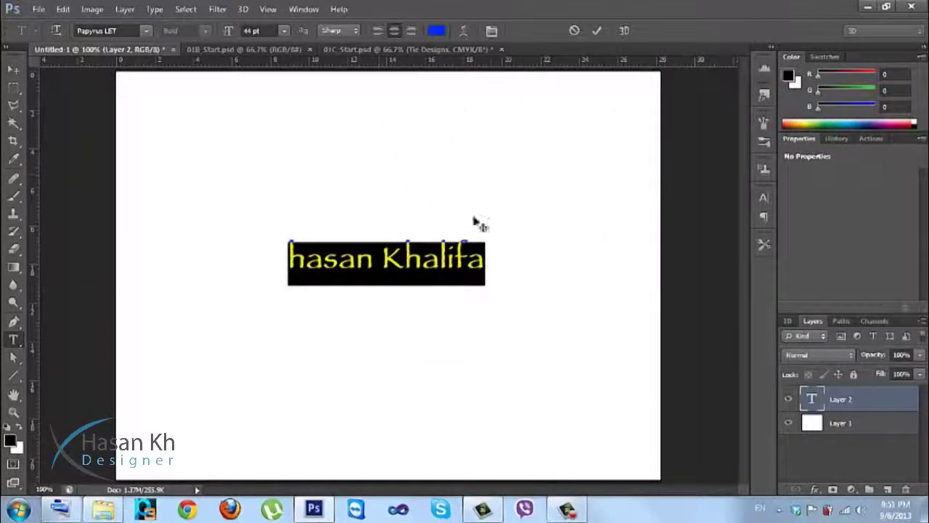
Open Warp Text for the name and pick the Arc style with +50% bend.
click(464, 35)
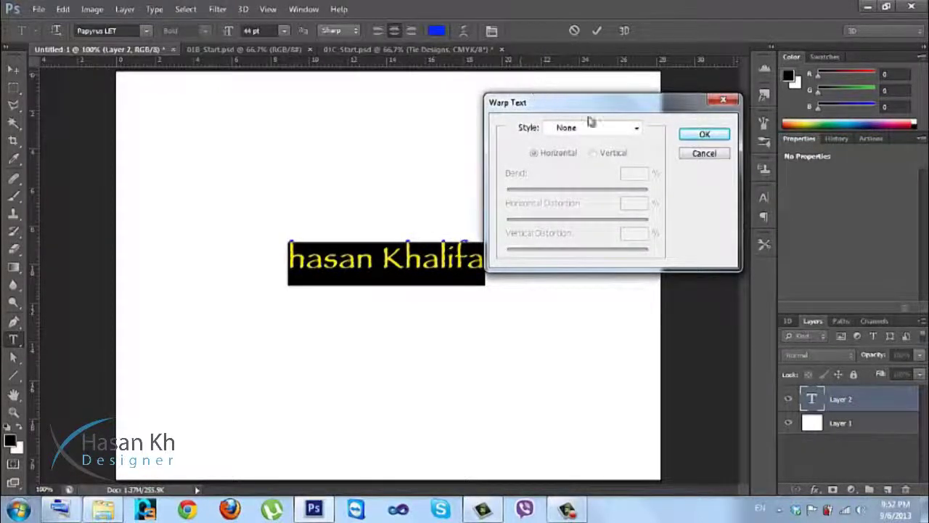
drag(579, 115, 619, 139)
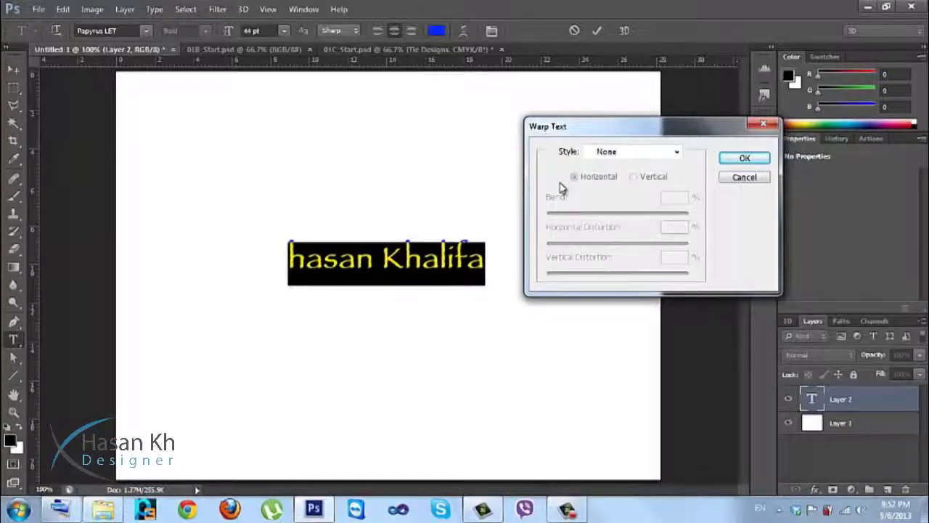
click(623, 155)
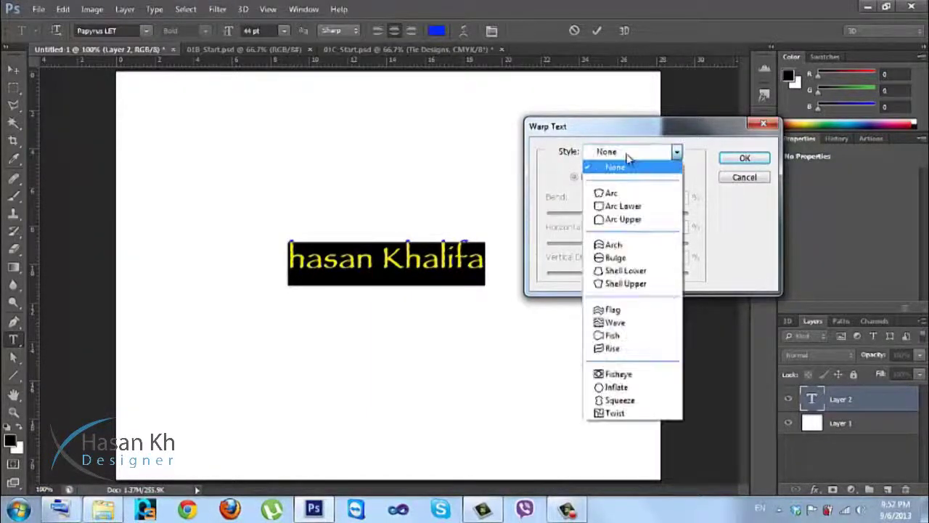
click(643, 195)
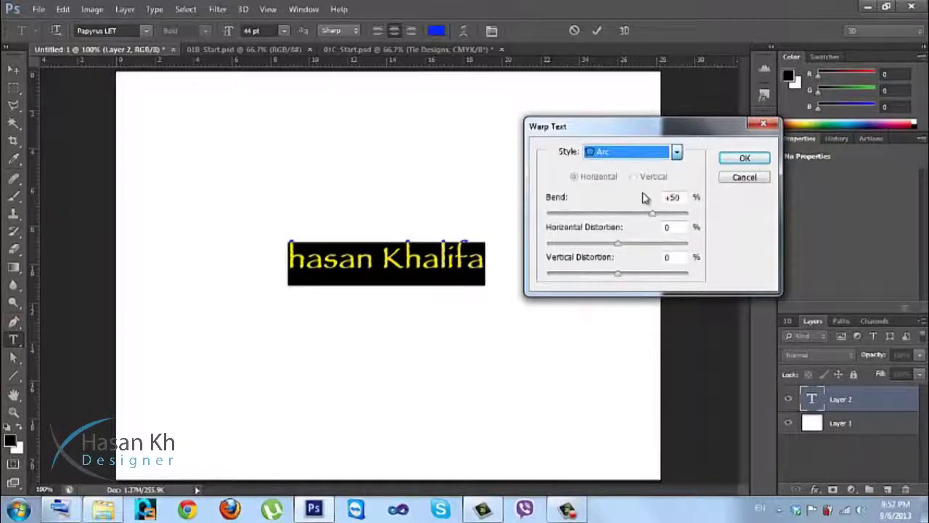
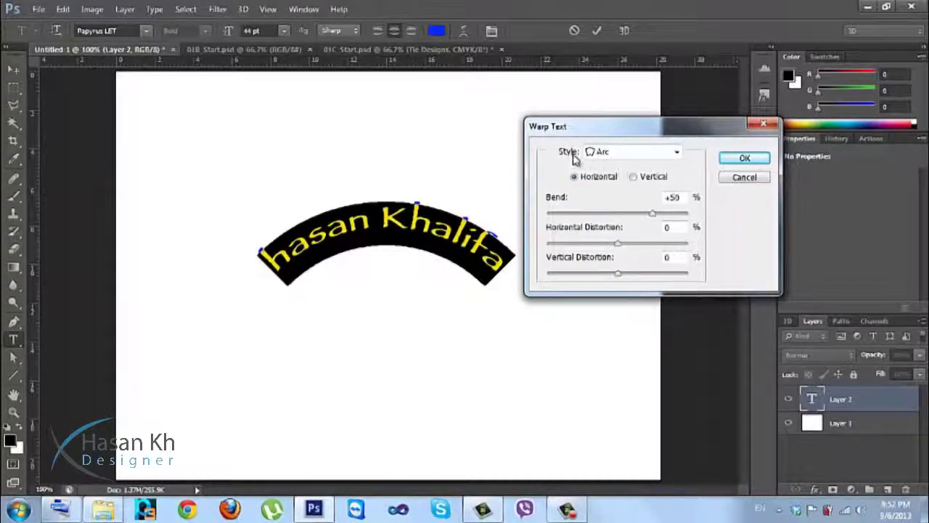
Preview Arc warp bend and horizontal/vertical distortion on the name text, then cancel the warp.
mouse_move(653, 213)
mouse_down()
mouse_move(582, 217)
mouse_move(656, 216)
mouse_up()
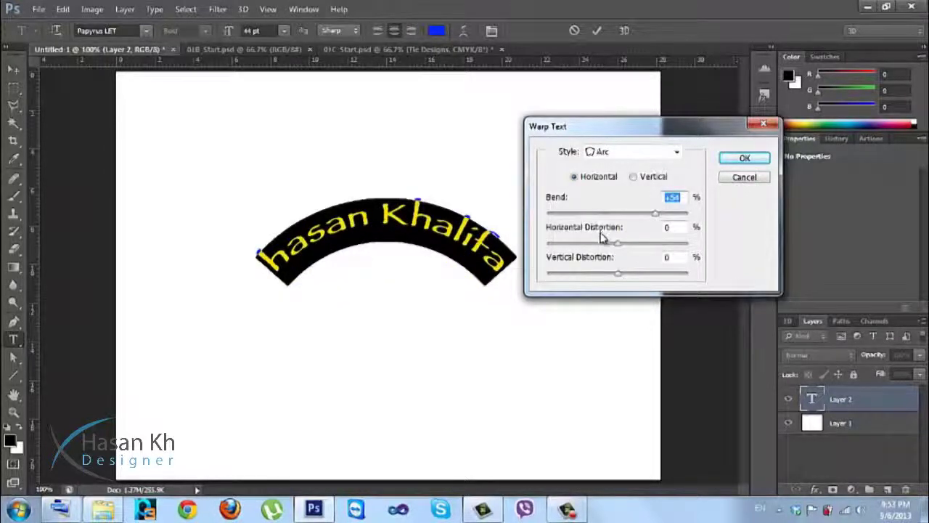
drag(617, 246, 563, 245)
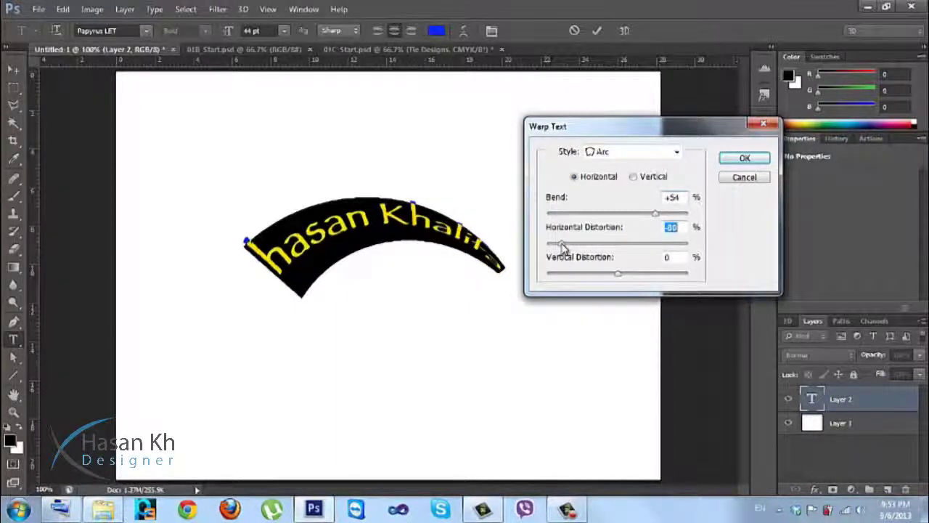
drag(562, 245, 617, 245)
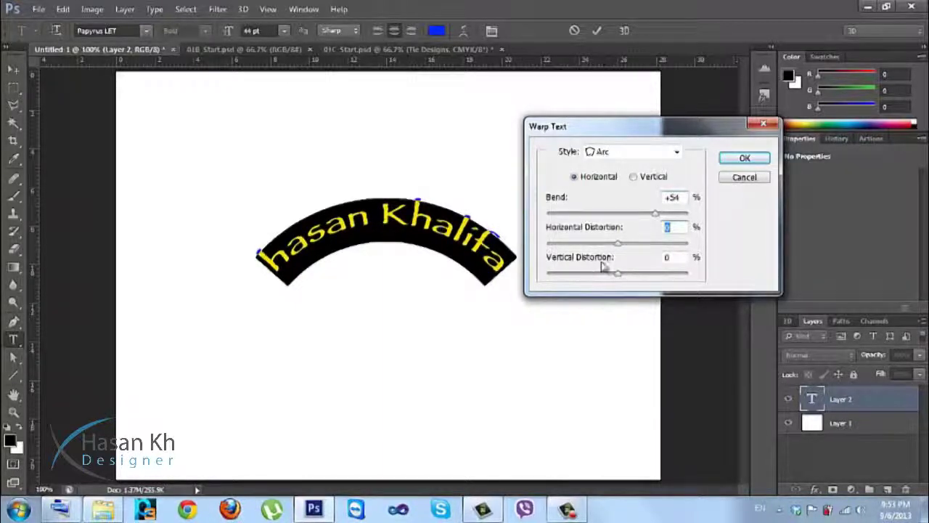
mouse_move(618, 274)
mouse_down()
mouse_move(591, 278)
mouse_move(657, 276)
mouse_move(636, 287)
mouse_move(641, 274)
mouse_move(622, 278)
mouse_up()
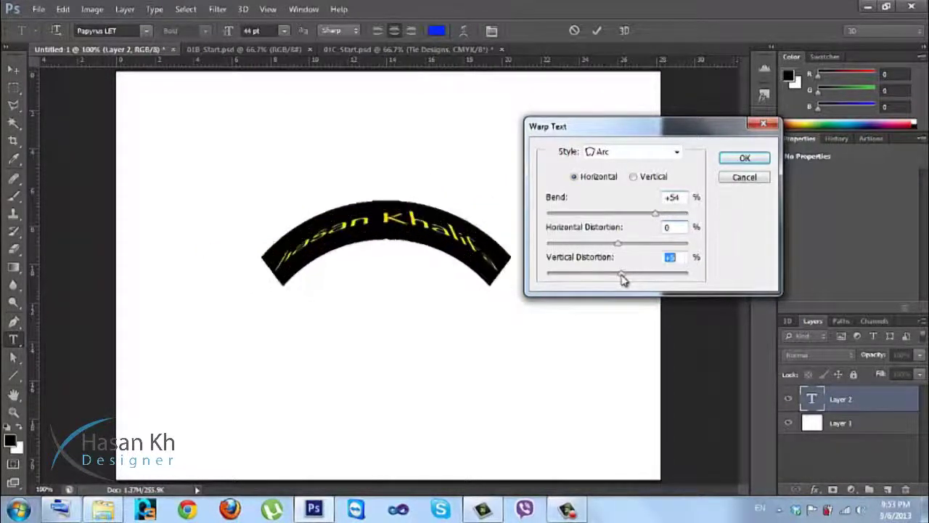
click(728, 180)
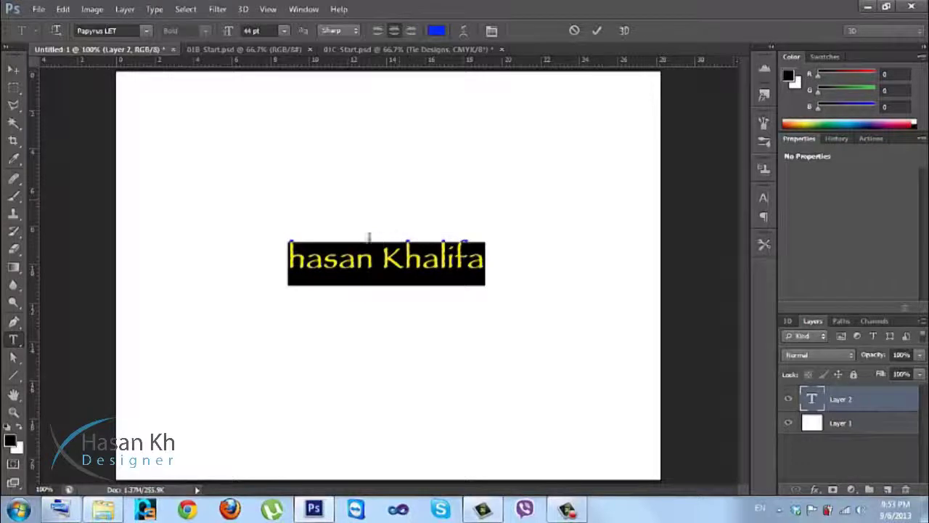
Place the caret in the name text and commit the edit so the layer takes its name.
drag(373, 260, 392, 253)
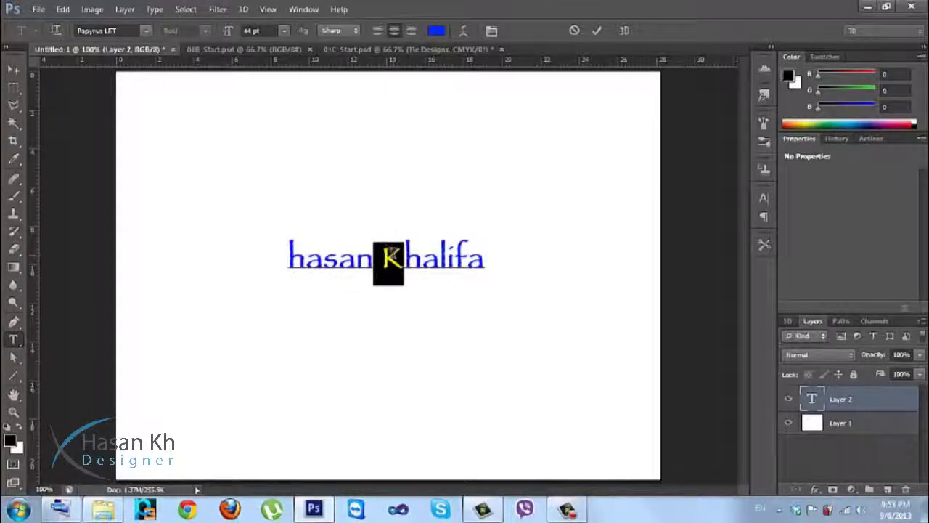
click(375, 259)
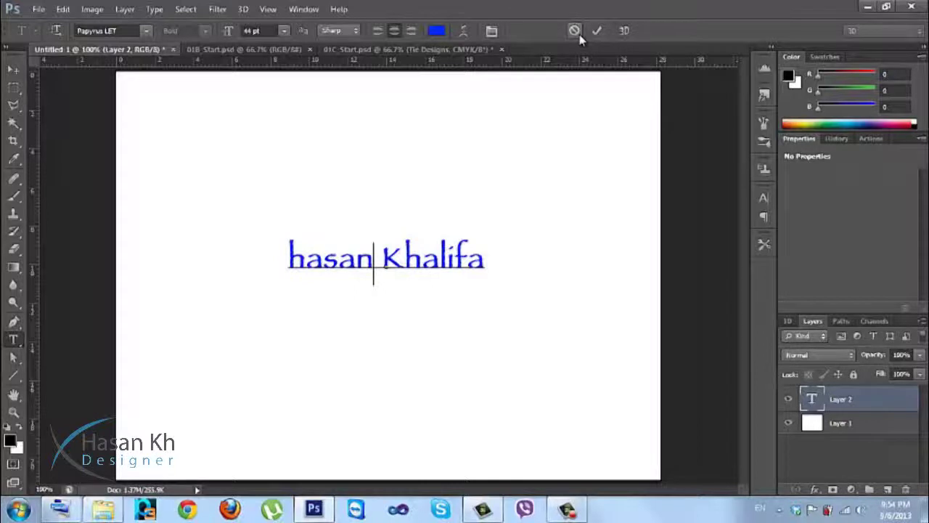
click(594, 36)
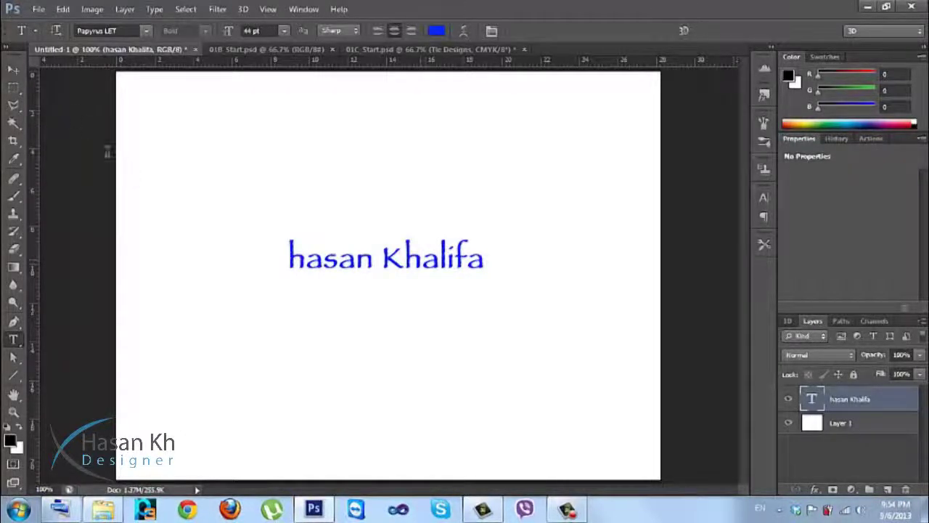
Move the name text up, then back down slightly to the right of its original spot.
click(13, 69)
drag(284, 297, 333, 293)
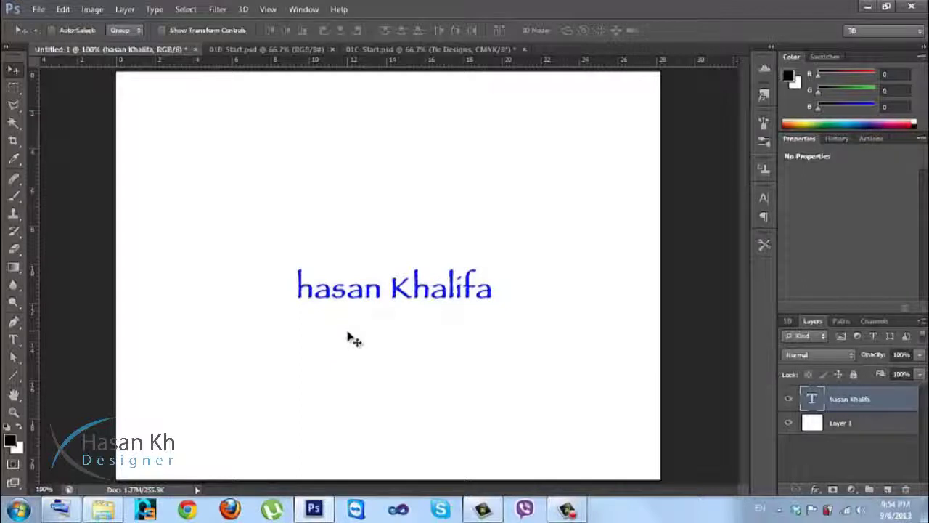
drag(370, 301, 368, 246)
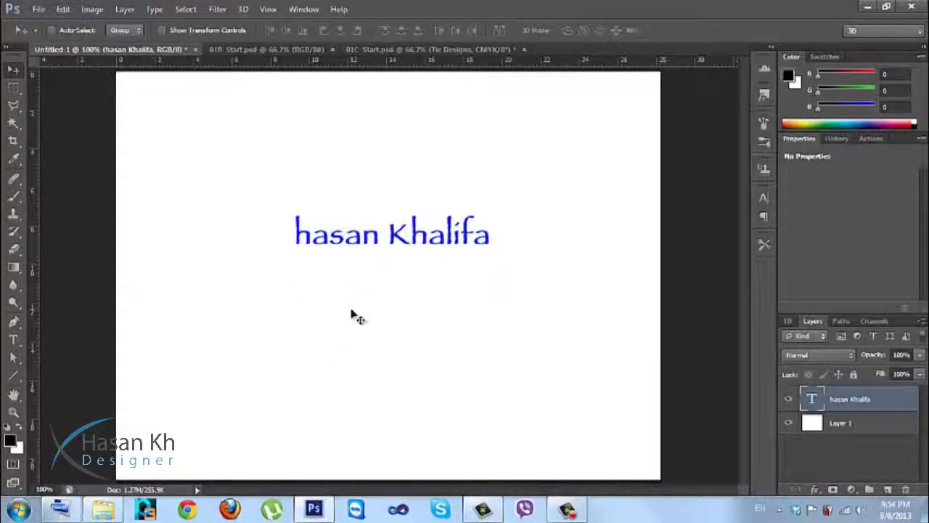
drag(375, 255, 378, 287)
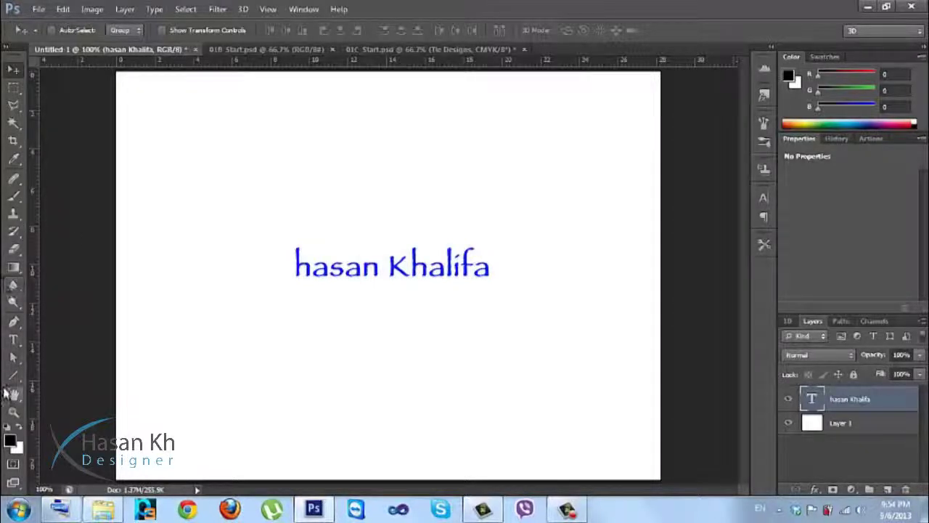
Click into the name text with the Type tool, return to Move, and enlarge the Layers list.
click(13, 341)
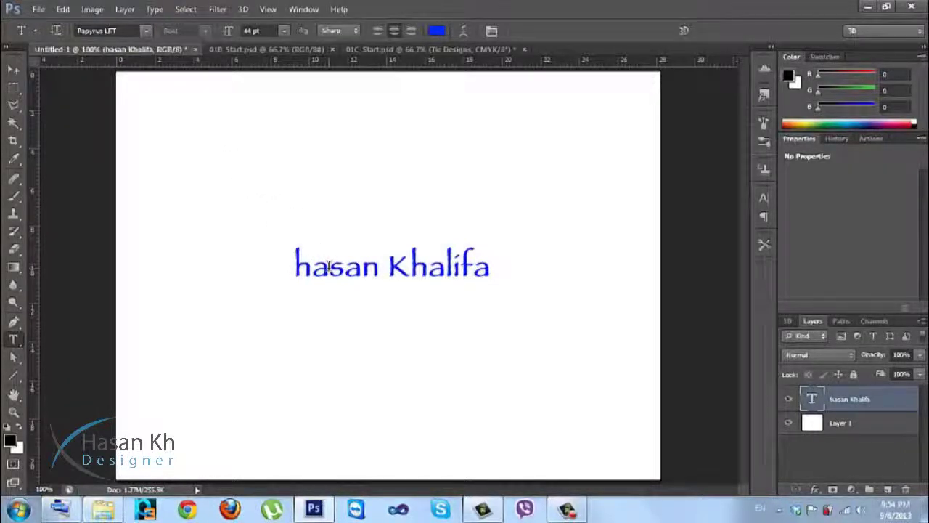
click(384, 267)
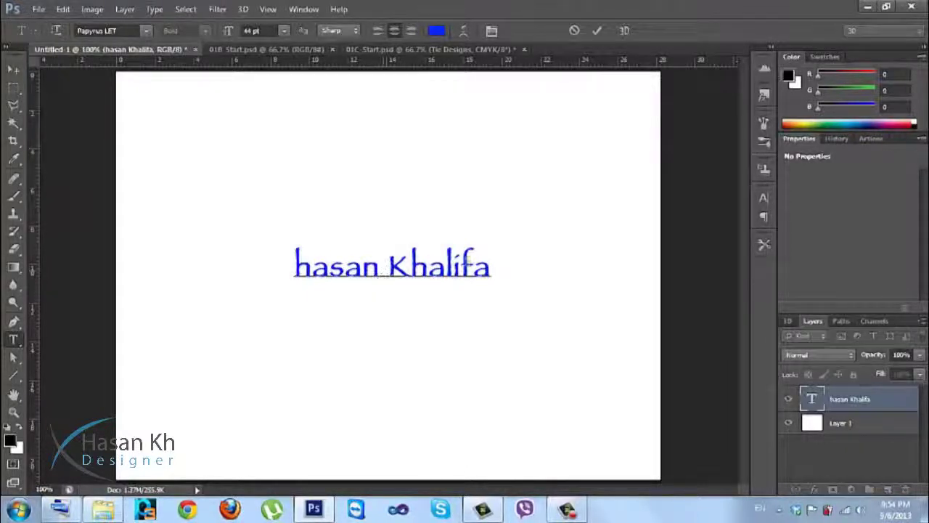
drag(452, 263, 294, 265)
click(344, 267)
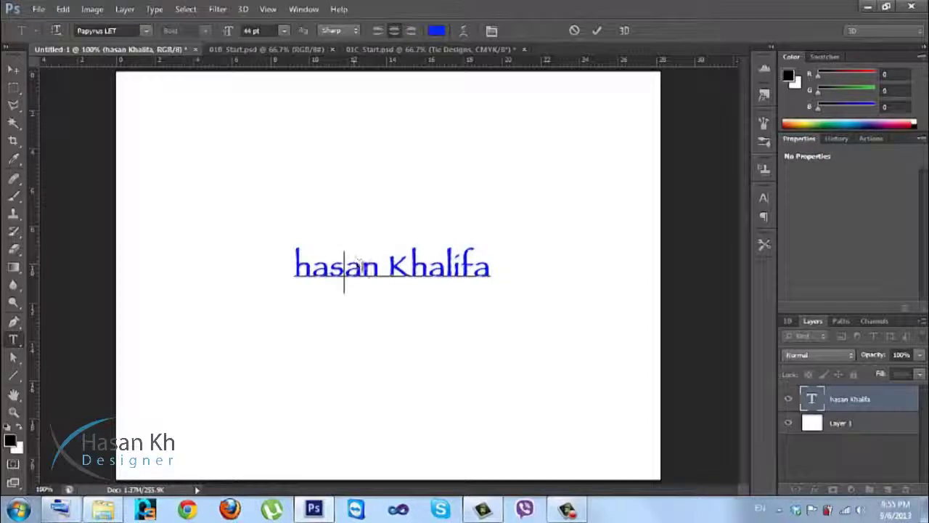
click(16, 69)
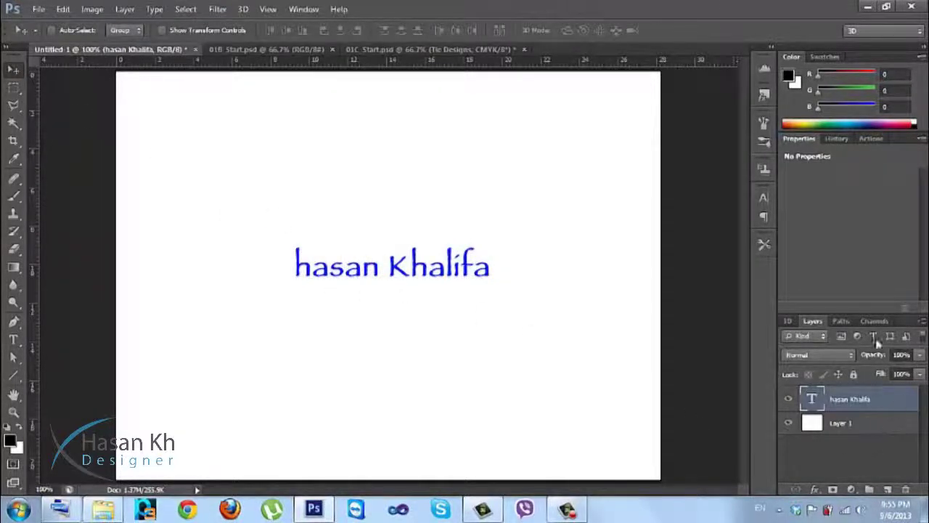
drag(821, 312, 806, 201)
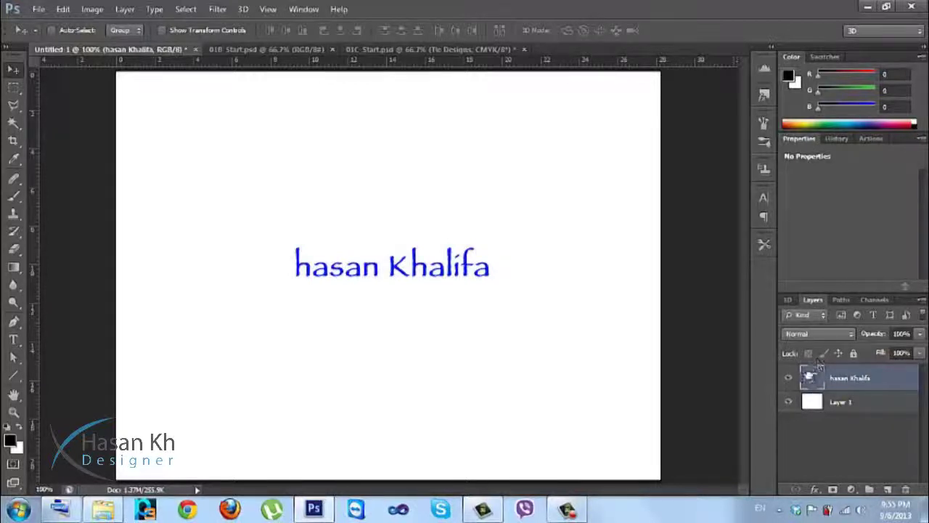
Select all the layer's text and open the Character panel, showing Papyrus LET 44 pt blue.
double_click(811, 378)
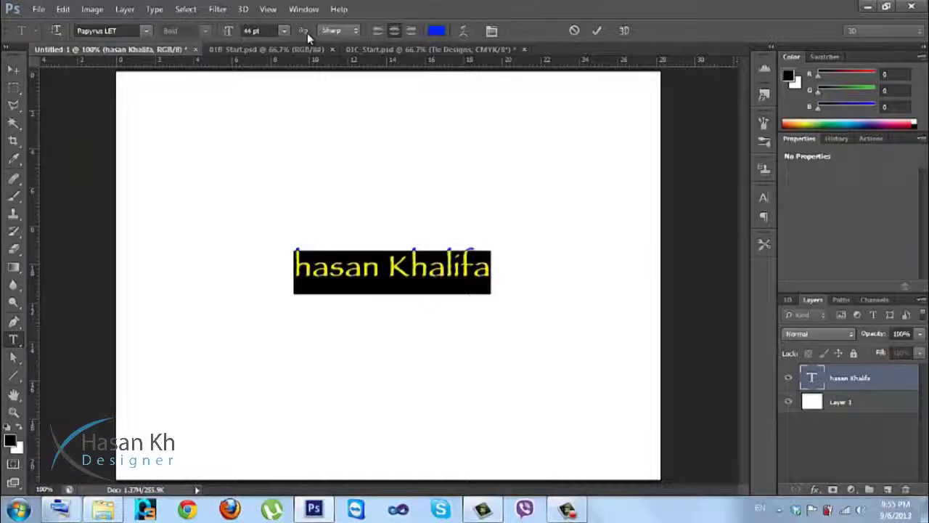
click(307, 10)
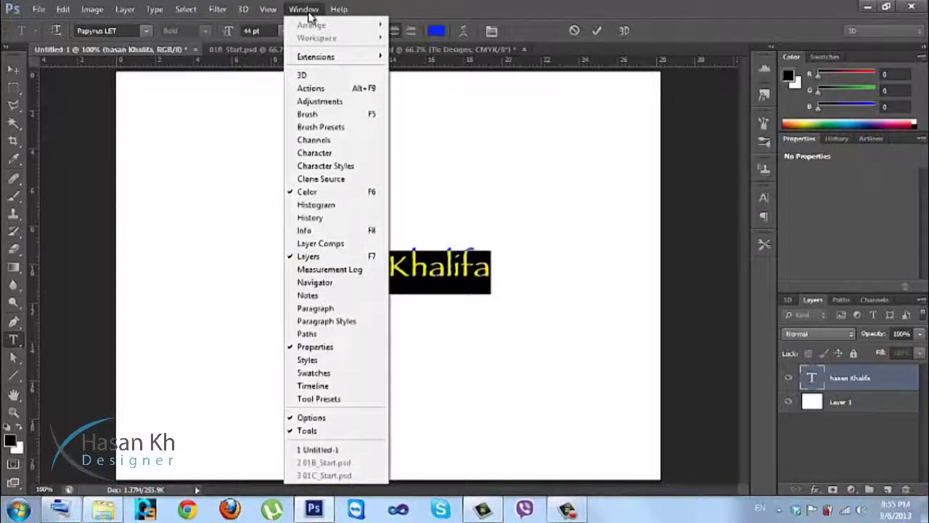
click(305, 10)
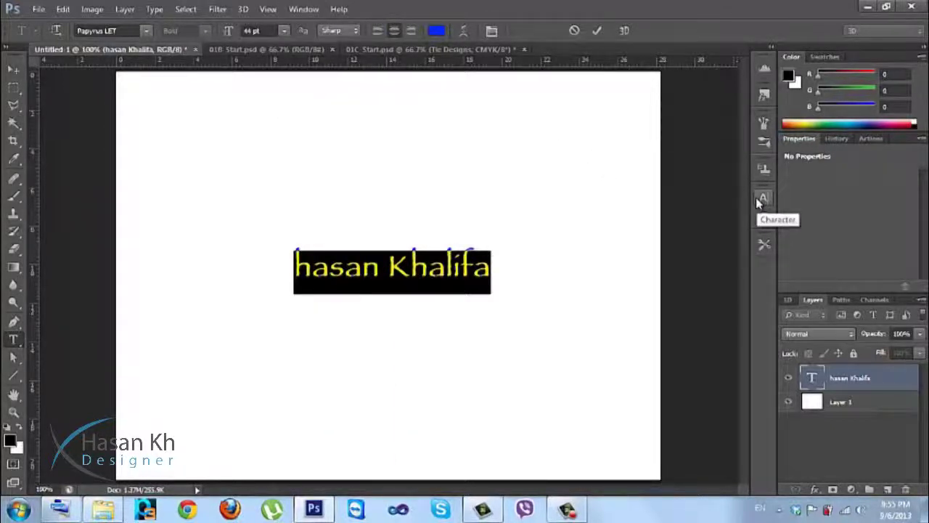
click(304, 9)
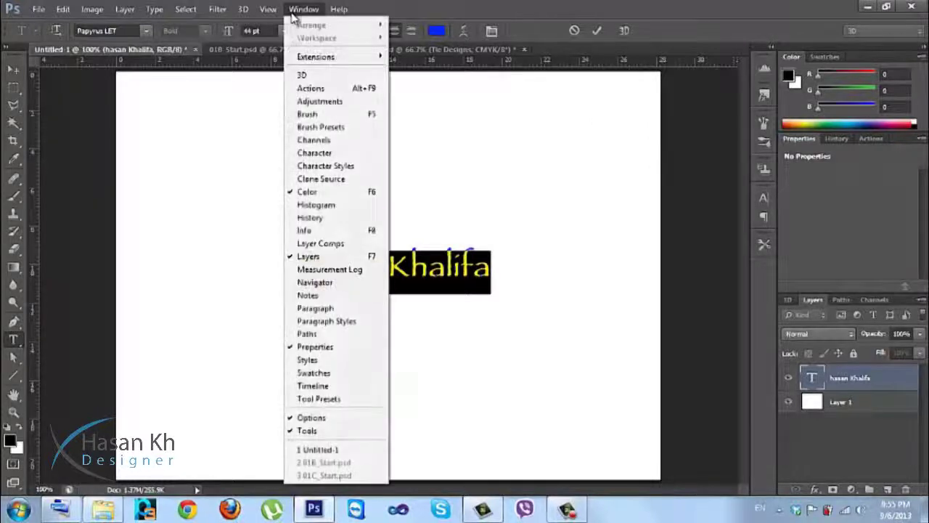
click(313, 155)
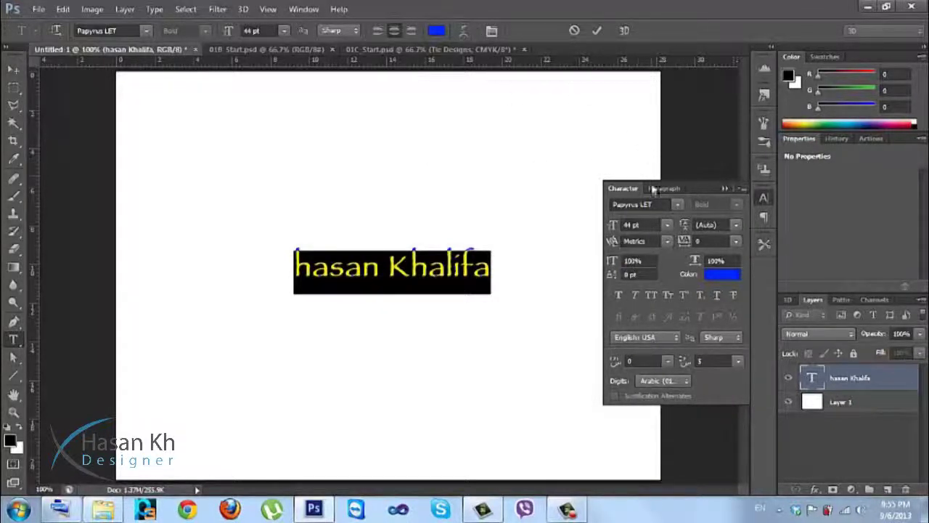
Change the text font to PortagoITC TT in the Character panel.
click(676, 204)
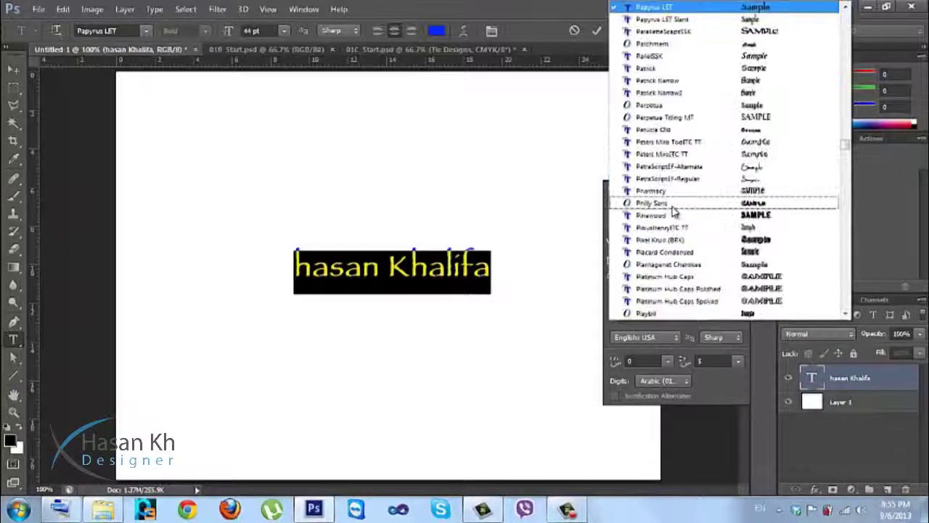
click(682, 178)
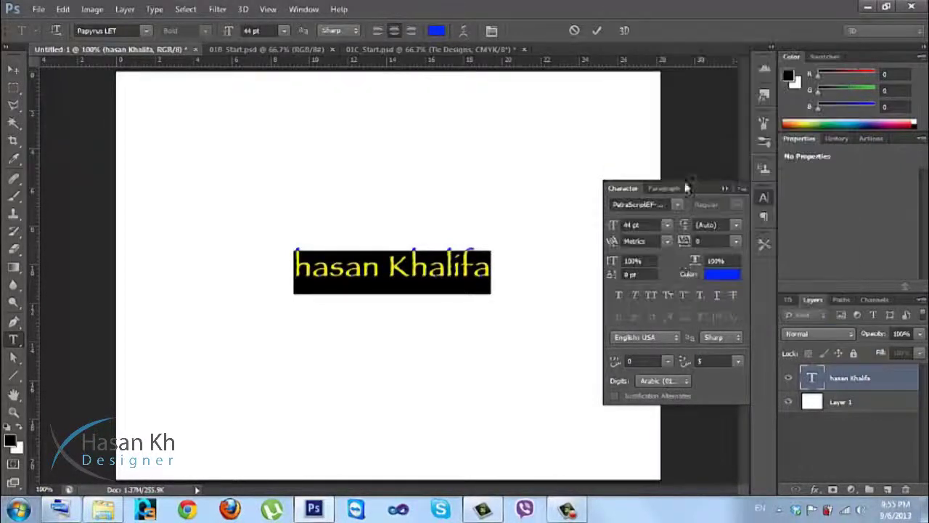
click(677, 204)
click(657, 213)
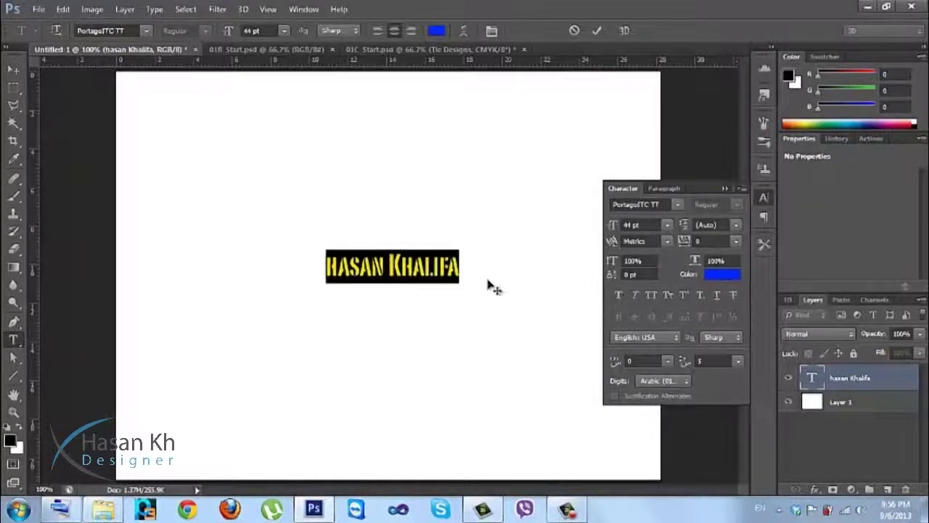
Add a second line reading DESIGNER beneath the name and select both lines.
click(463, 266)
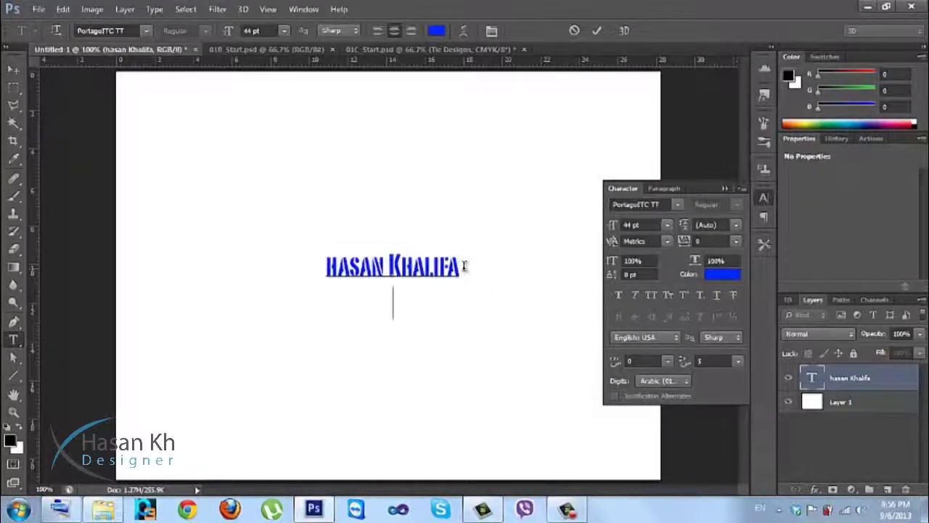
key(Return)
text(H)
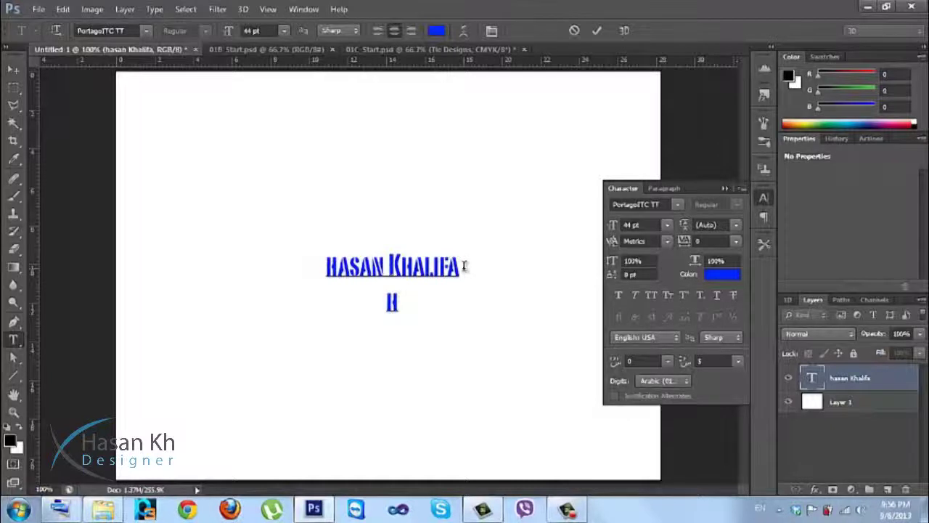
key(BackSpace)
text(DESI)
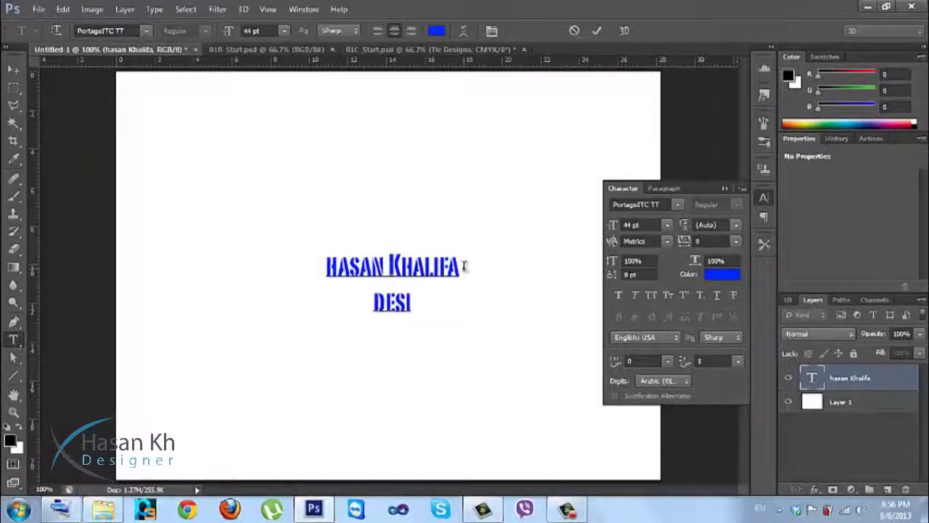
text(NER)
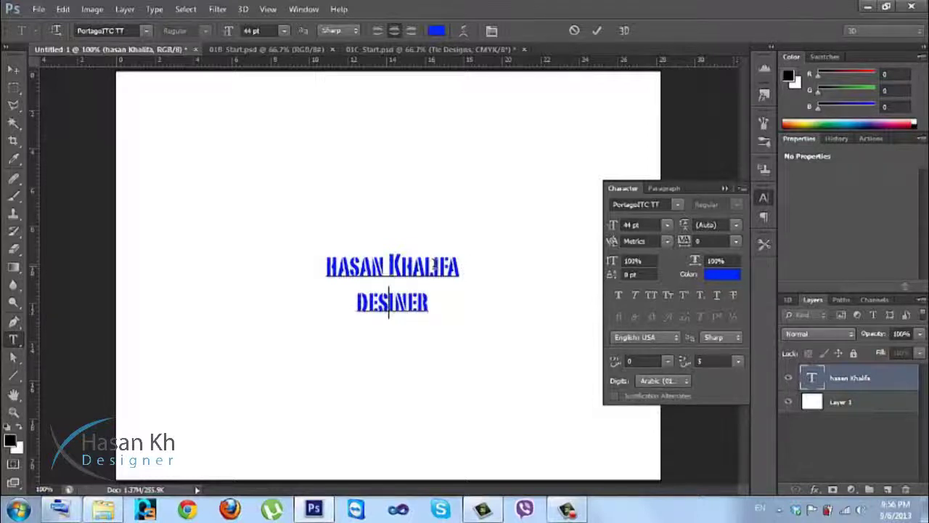
text(G)
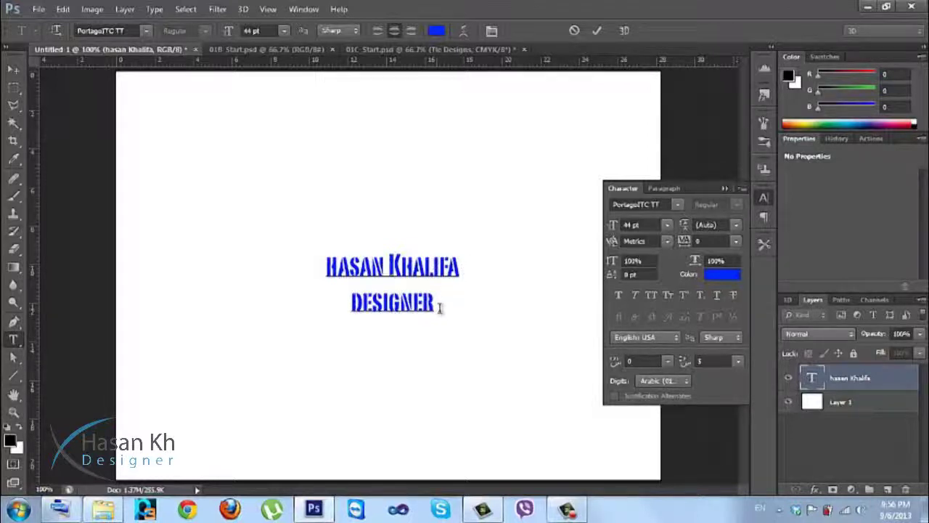
drag(437, 311, 322, 259)
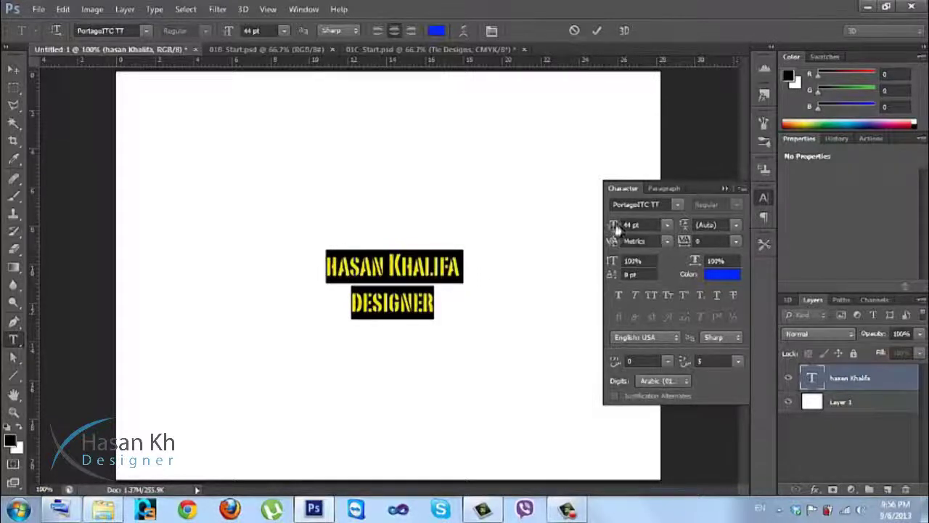
drag(613, 227, 629, 224)
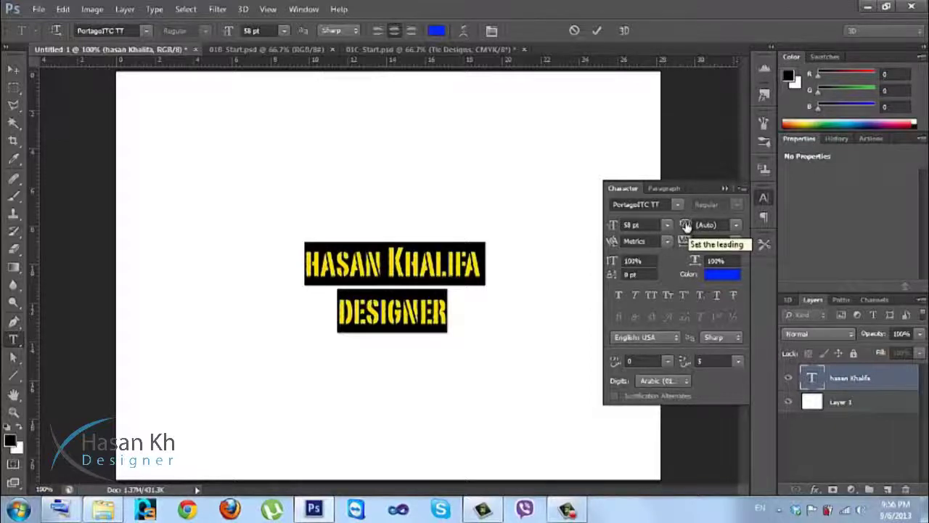
click(736, 227)
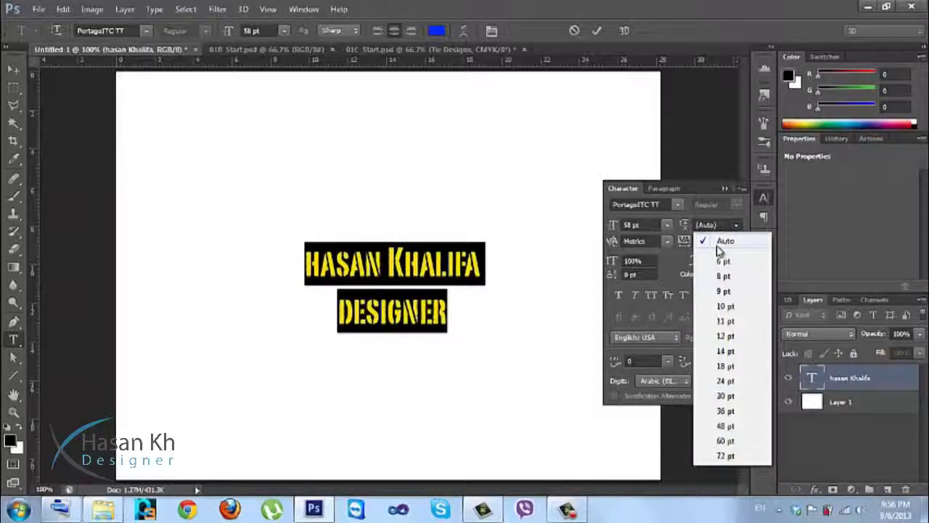
click(715, 307)
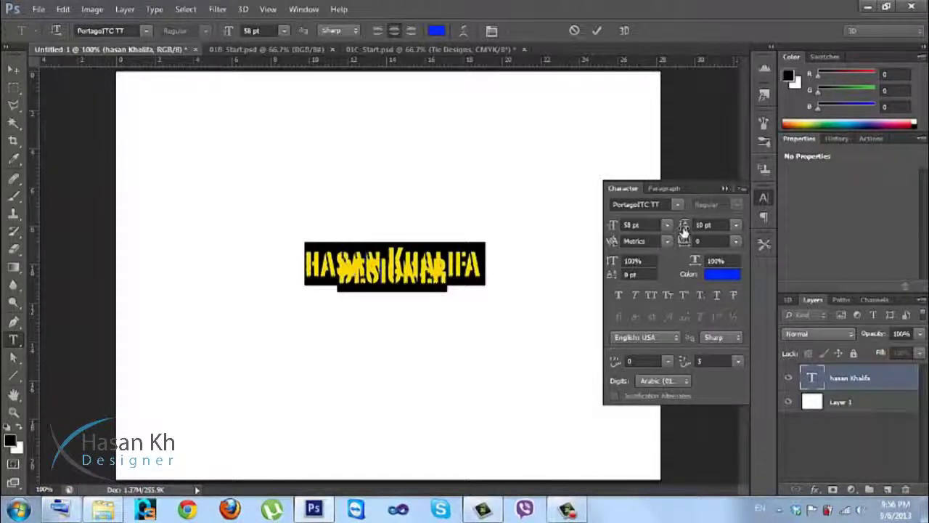
drag(684, 231, 735, 227)
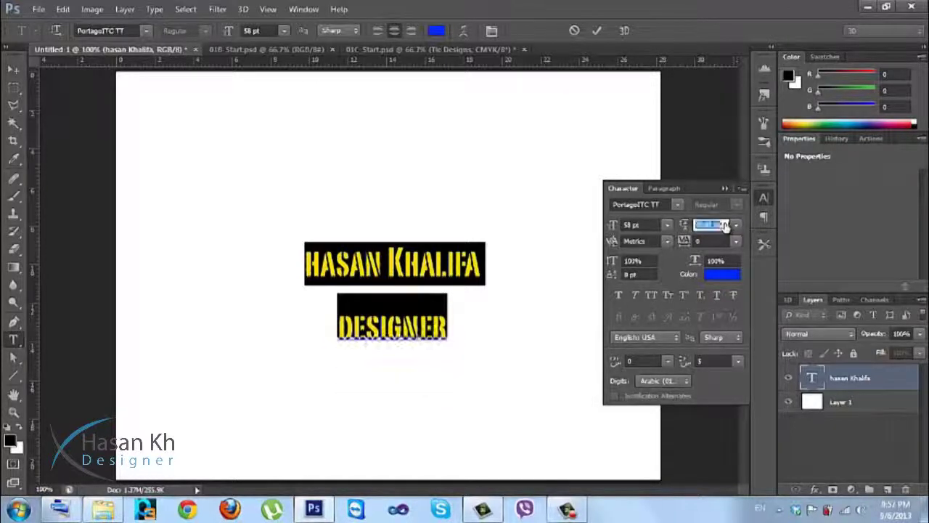
click(736, 225)
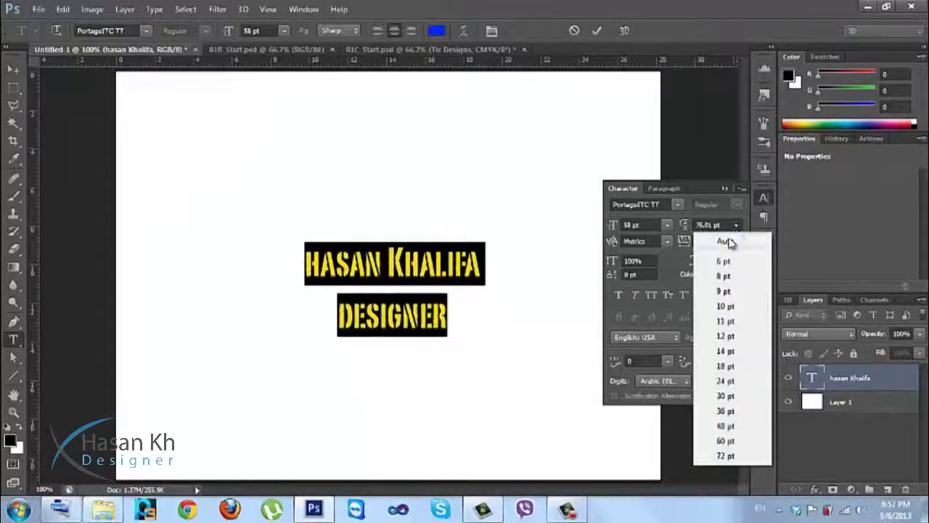
click(728, 239)
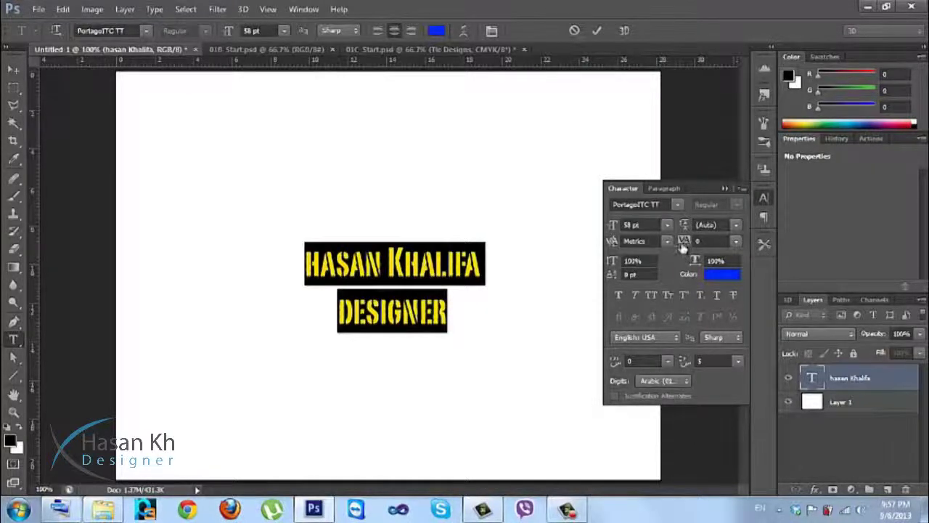
Set DESIGNER's tracking to 260 in the Character panel.
mouse_move(684, 246)
mouse_down()
mouse_move(712, 249)
mouse_move(683, 250)
mouse_up()
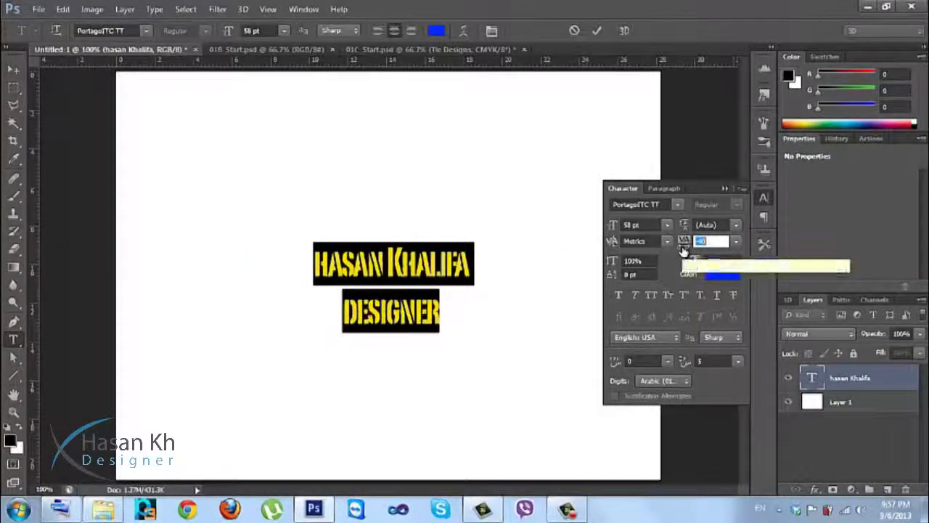
drag(679, 244, 690, 242)
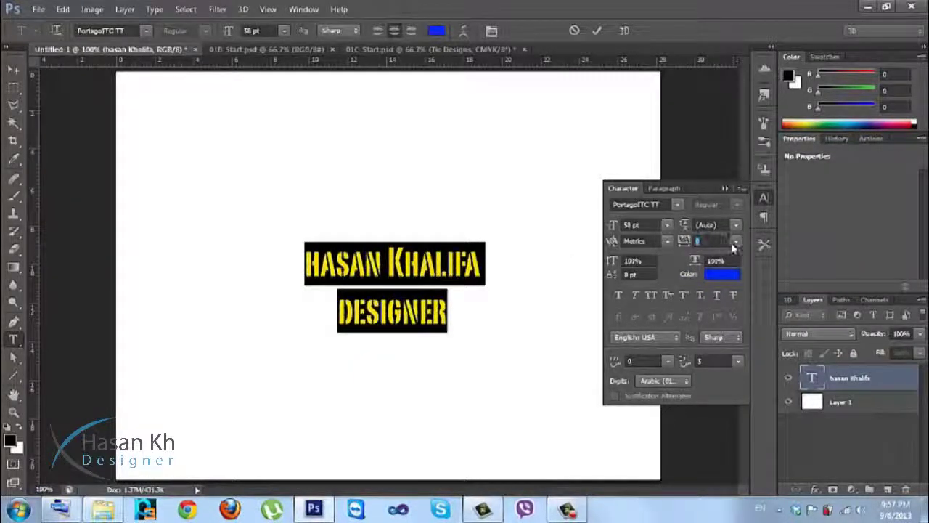
drag(449, 318, 340, 314)
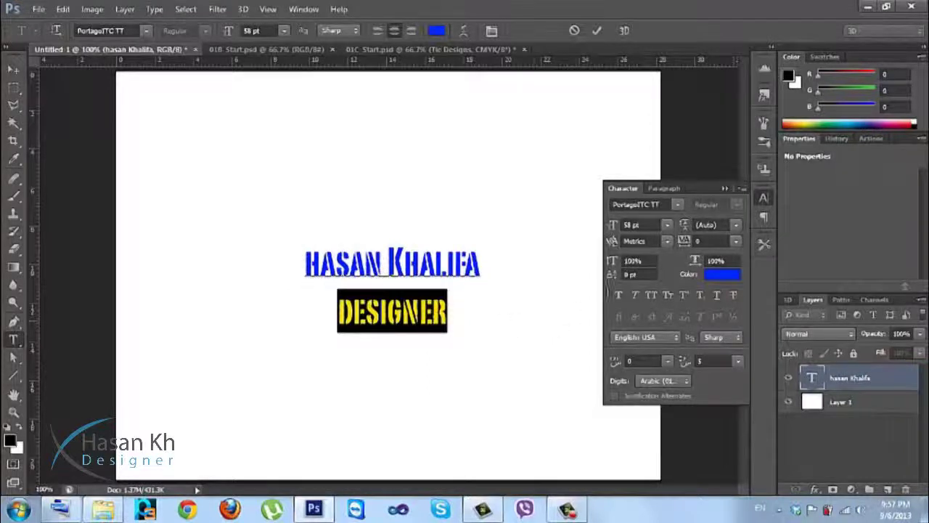
click(692, 242)
key(Return)
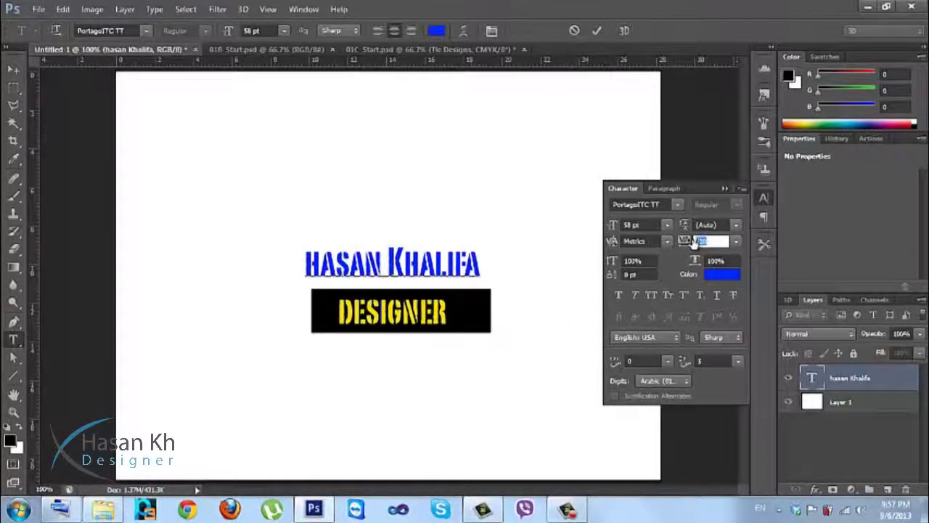
key(Up)
key(Up)
key(Up)
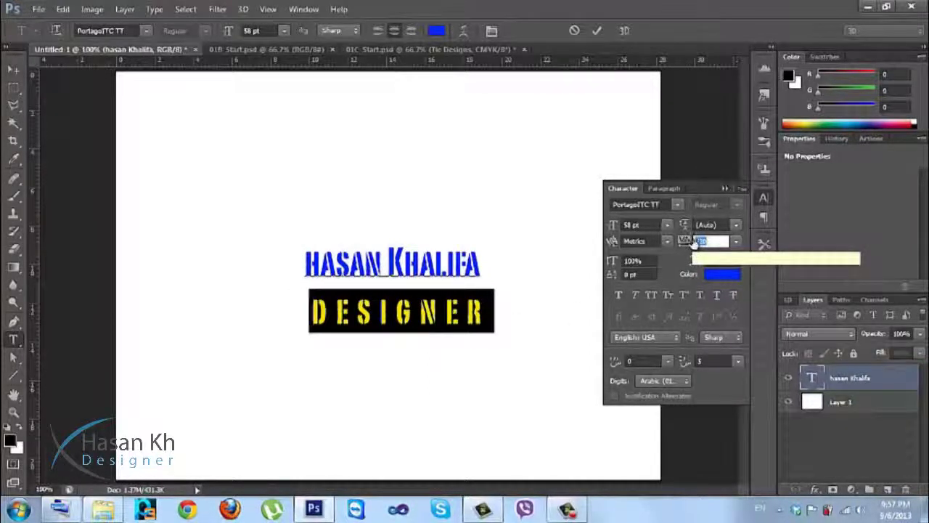
key(Up)
key(Up)
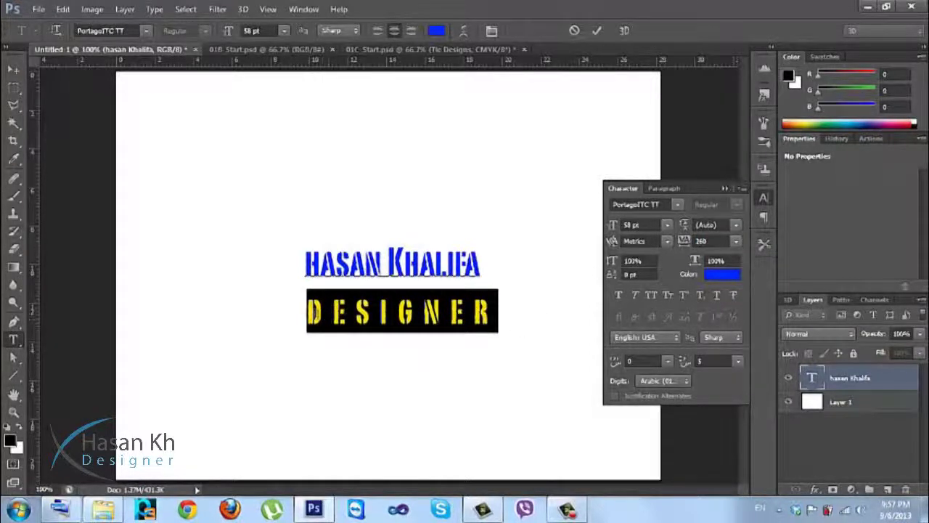
Retype DESIGNER's final R and restore its line break below the first line.
click(502, 309)
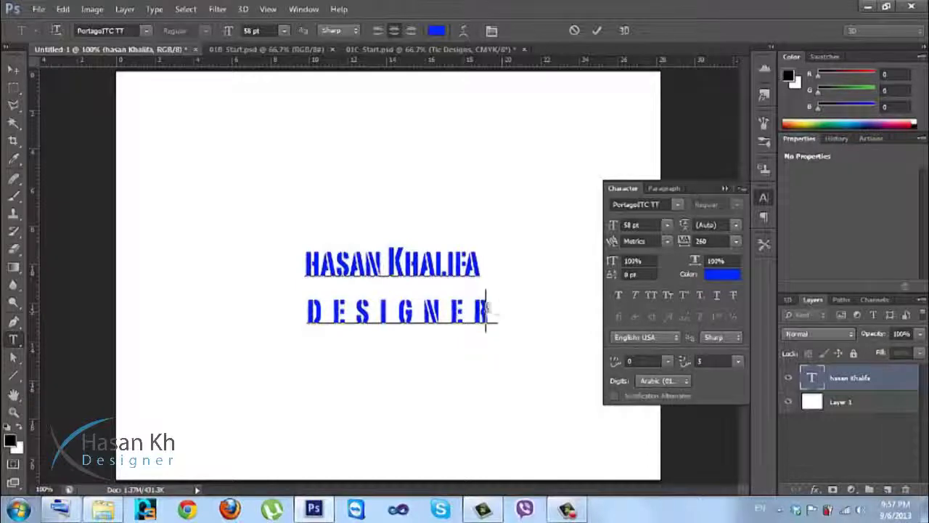
key(BackSpace)
text(R)
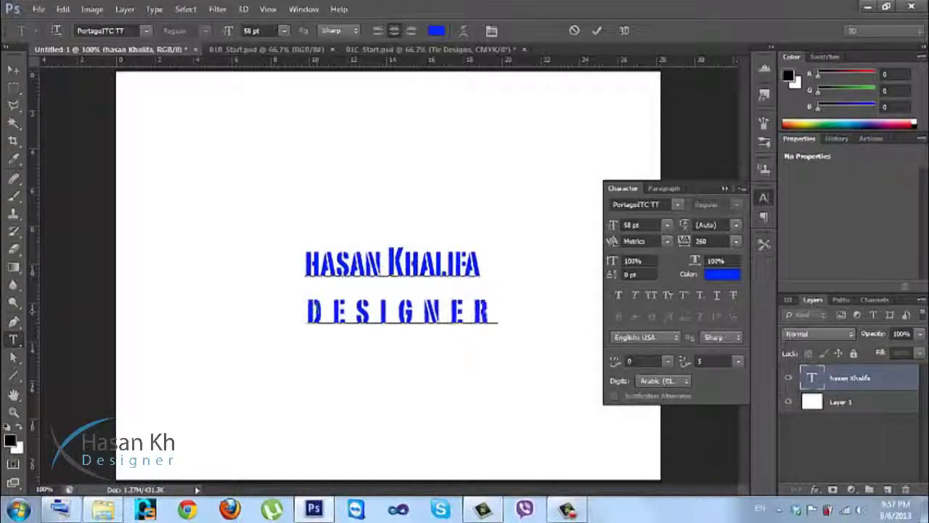
click(307, 311)
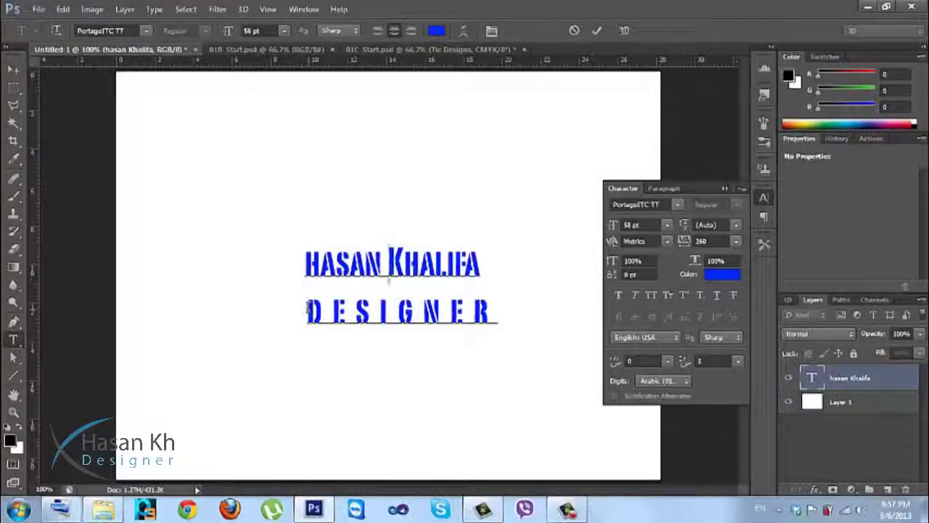
key(BackSpace)
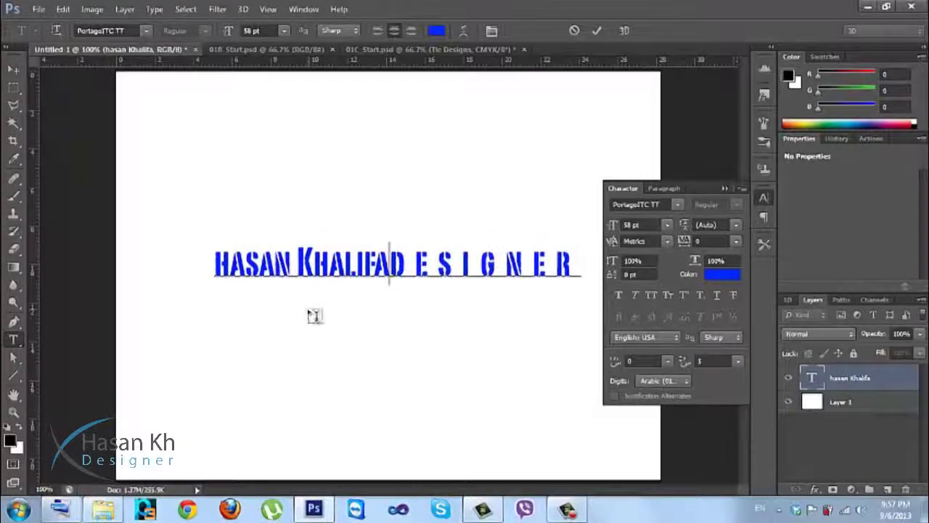
key(Return)
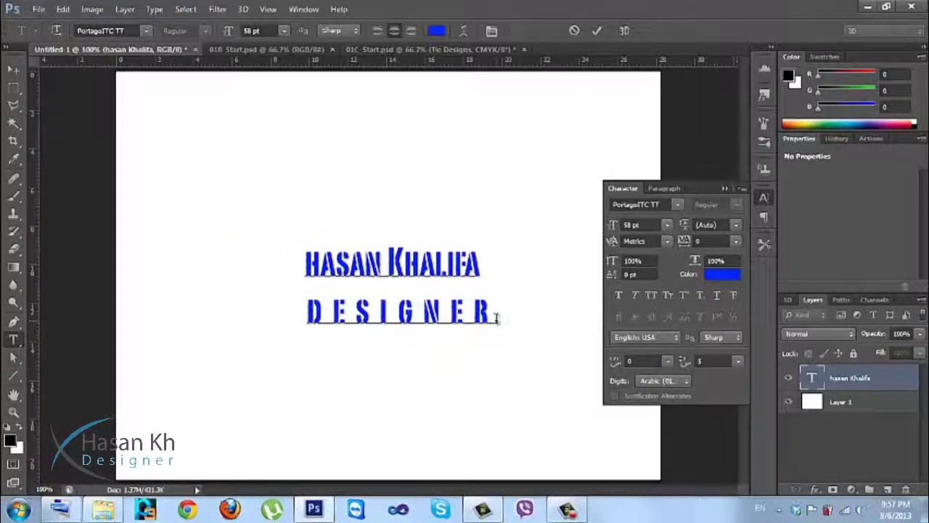
click(725, 274)
Try a teal text colour, then switch to a bright red in the Color Picker.
click(540, 191)
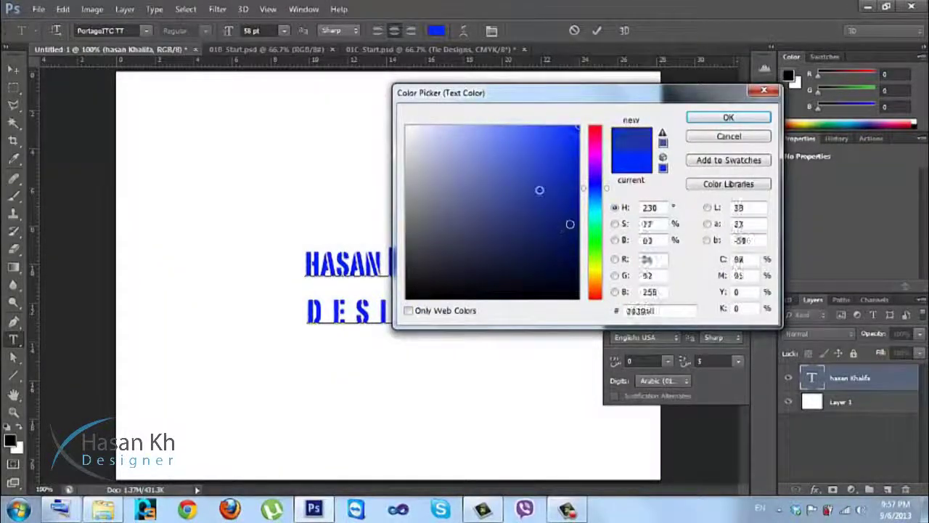
click(594, 209)
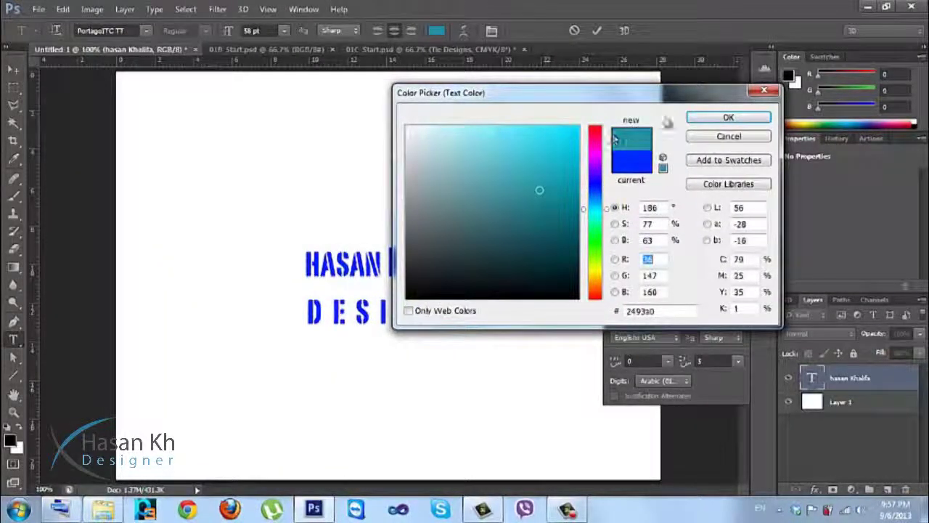
click(595, 128)
click(545, 152)
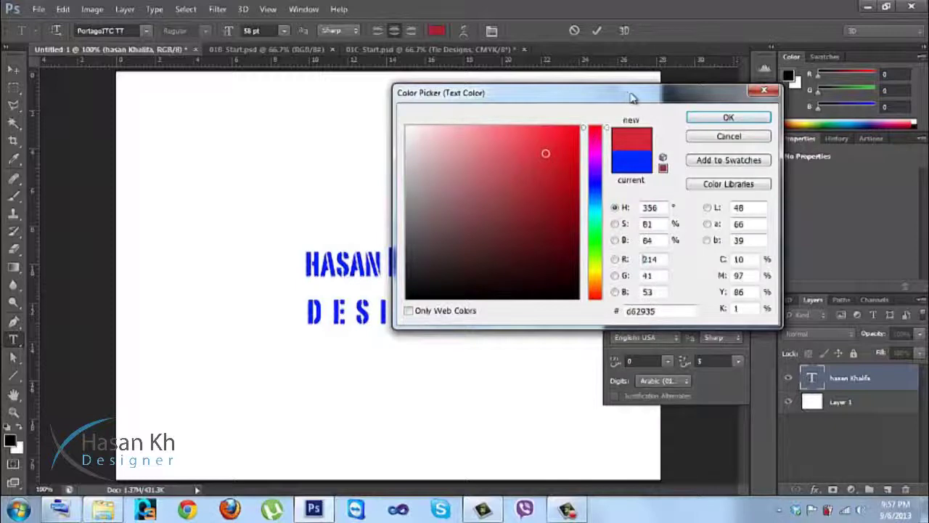
click(728, 117)
Select both text lines and colour them pure red ff0000.
drag(491, 311, 288, 247)
click(723, 274)
drag(599, 146, 756, 50)
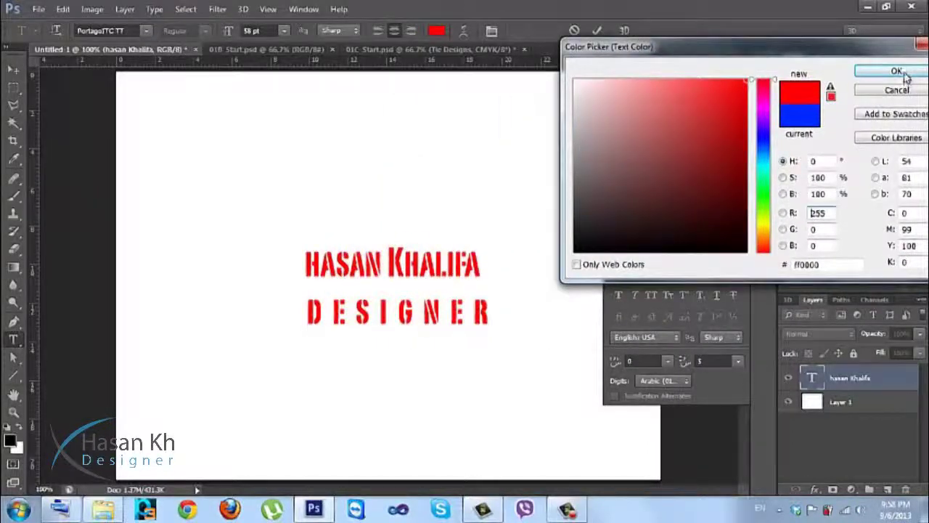
click(897, 70)
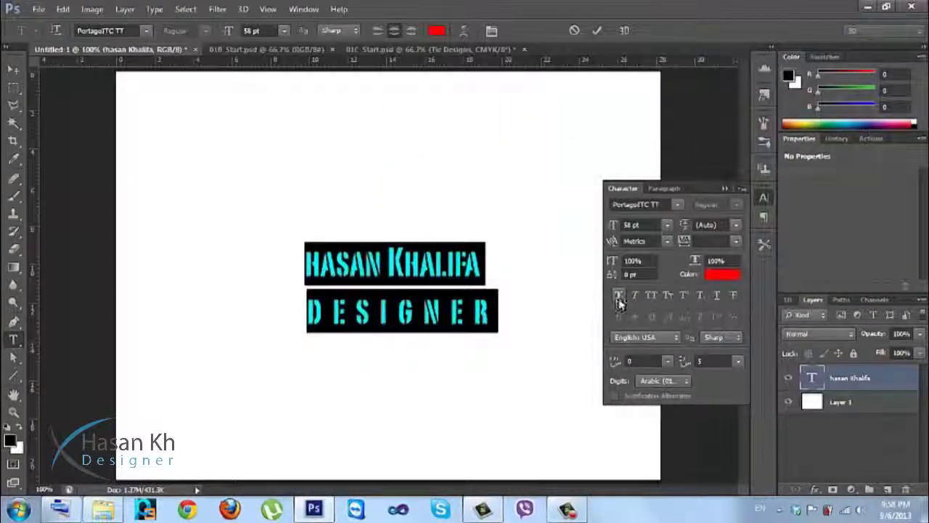
Try Faux Bold, Faux Italic, All Caps, Small Caps and Superscript, revert them, and close Character.
click(618, 297)
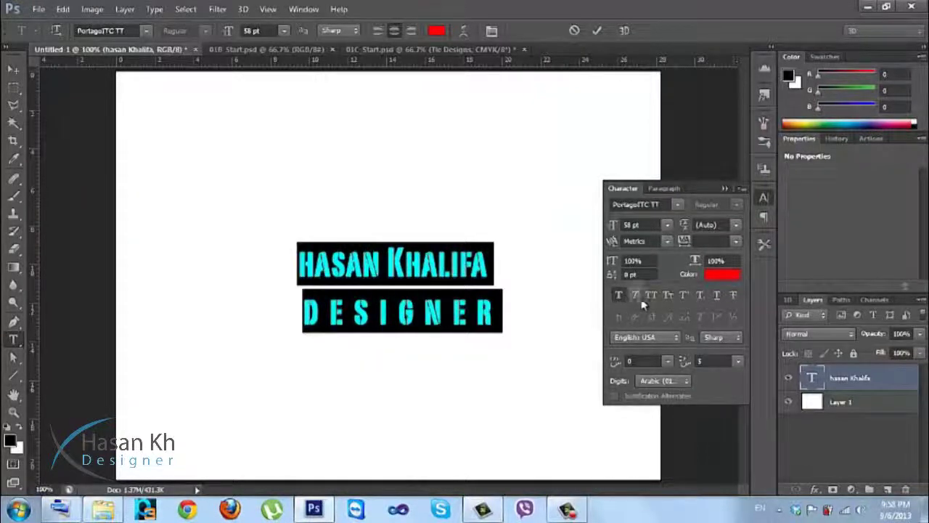
click(638, 299)
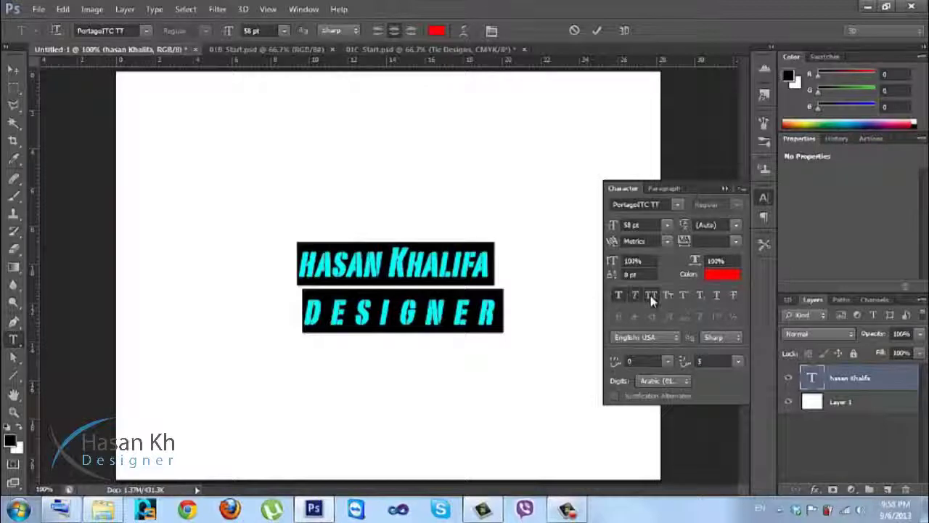
click(652, 297)
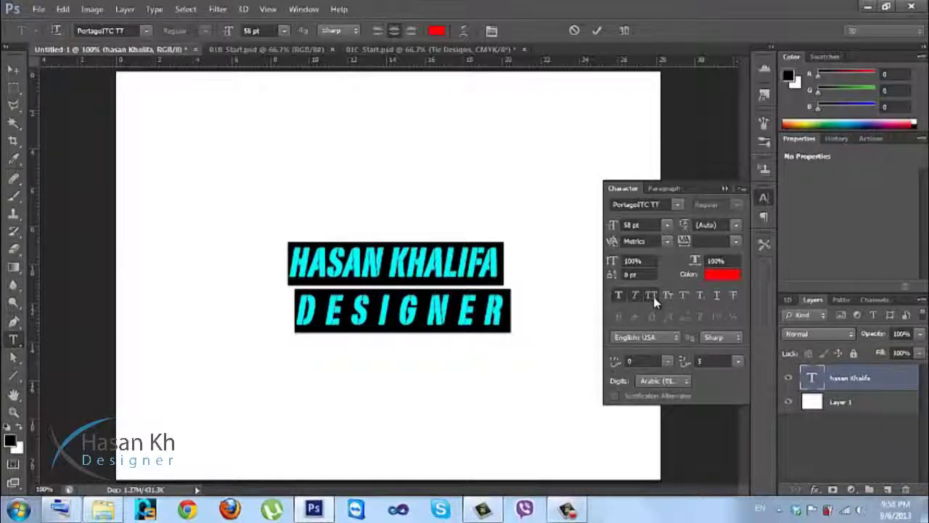
click(652, 298)
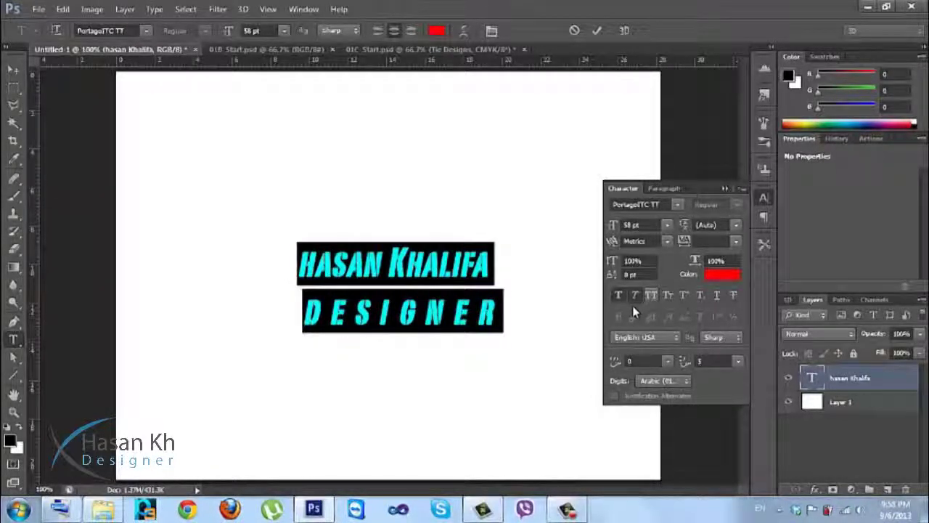
click(634, 295)
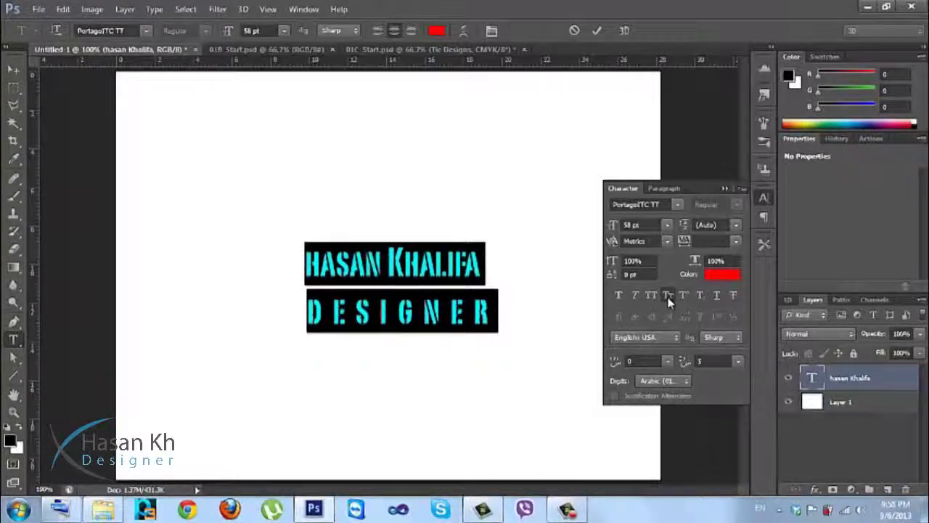
click(668, 297)
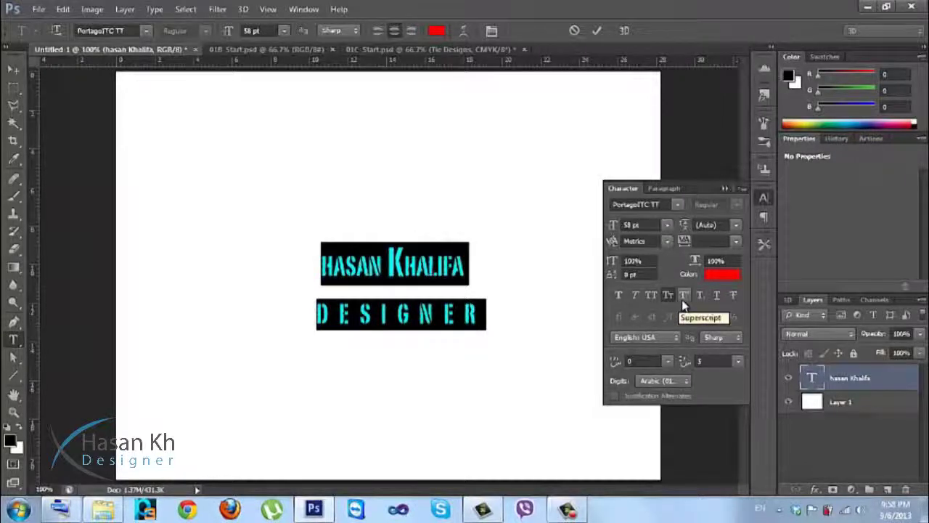
click(682, 298)
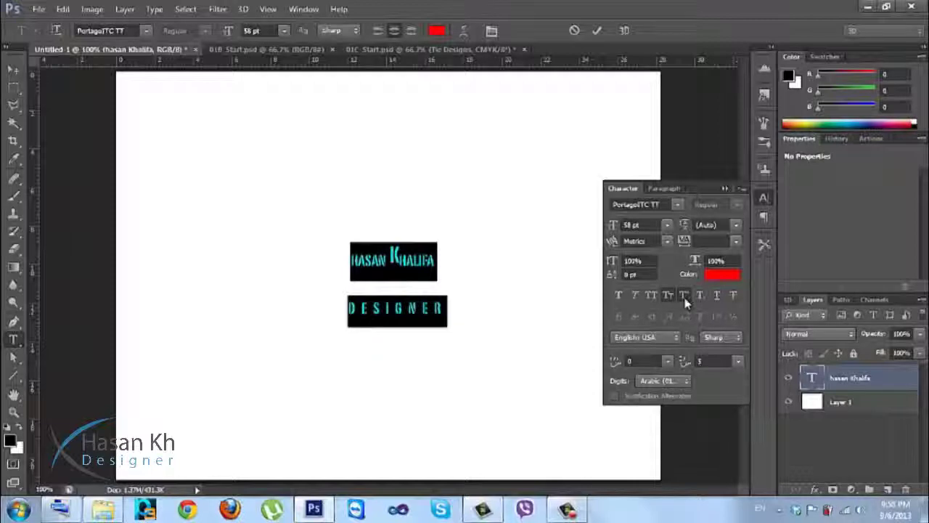
click(682, 297)
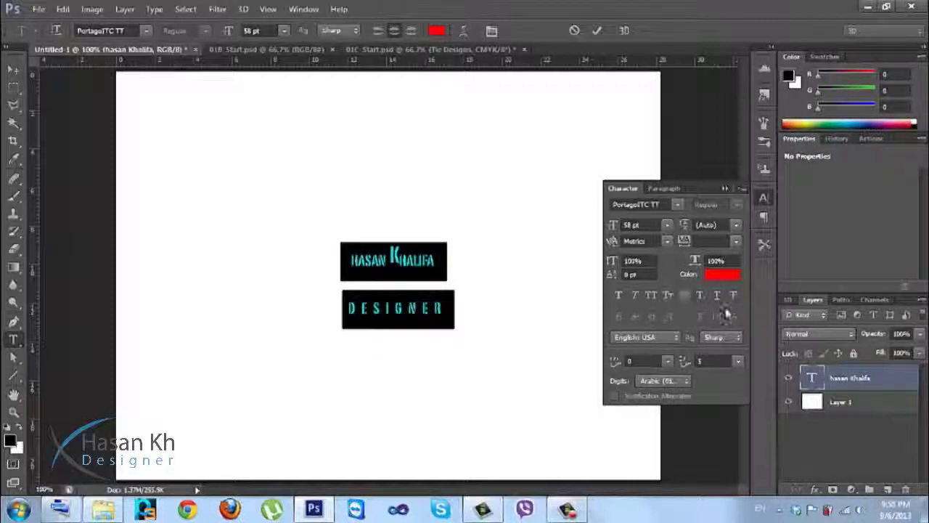
click(669, 298)
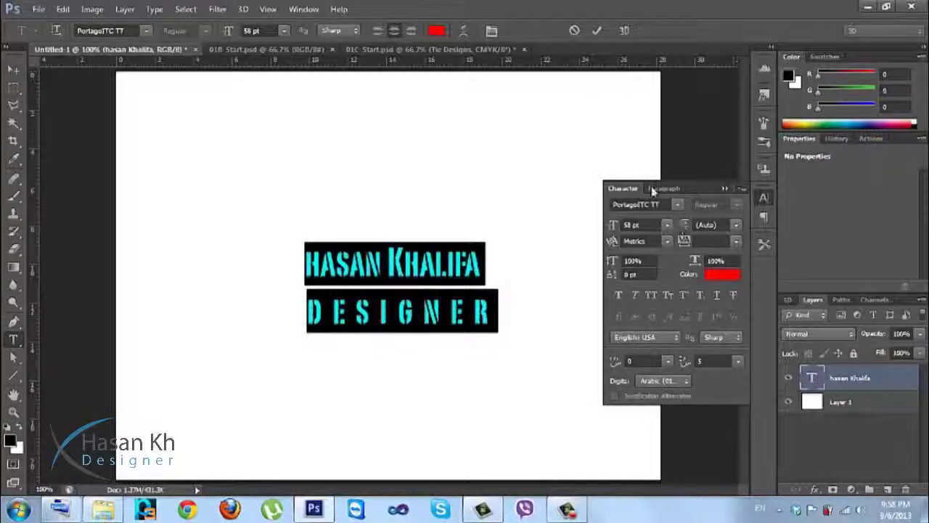
click(763, 198)
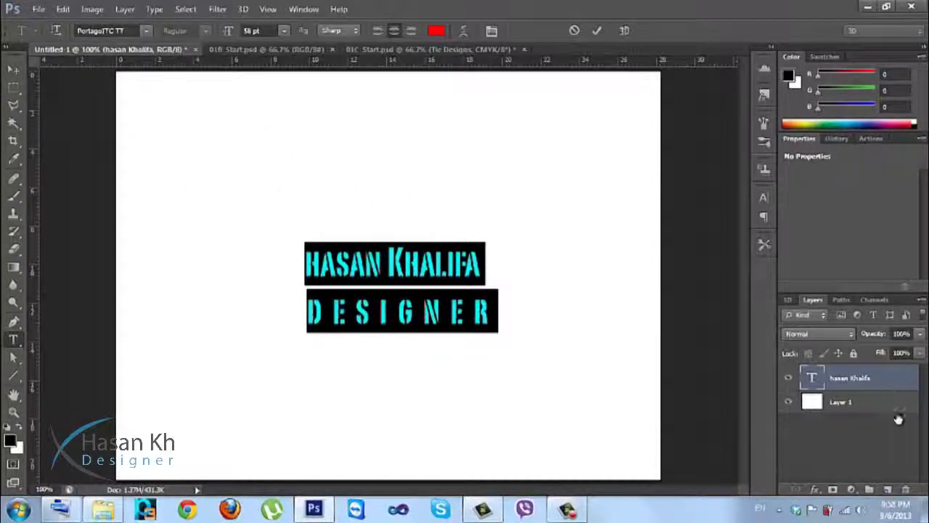
Commit the text, delete the name text layer, and switch to the 01B_Start.psd document.
key(ctrl+Return)
key(v)
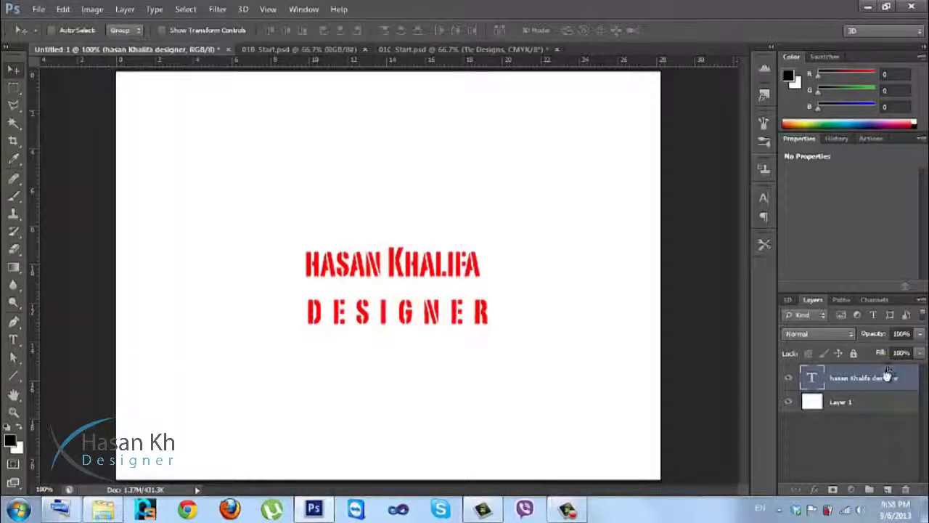
click(905, 492)
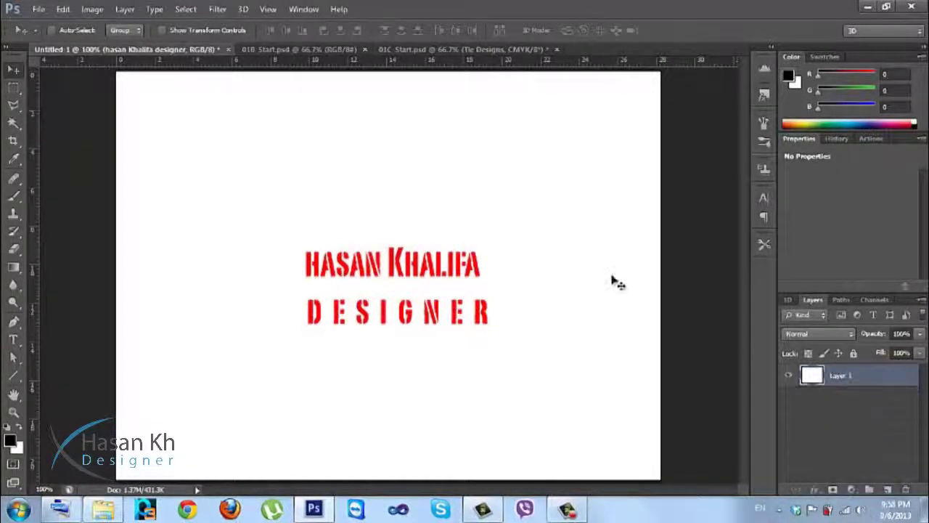
click(283, 51)
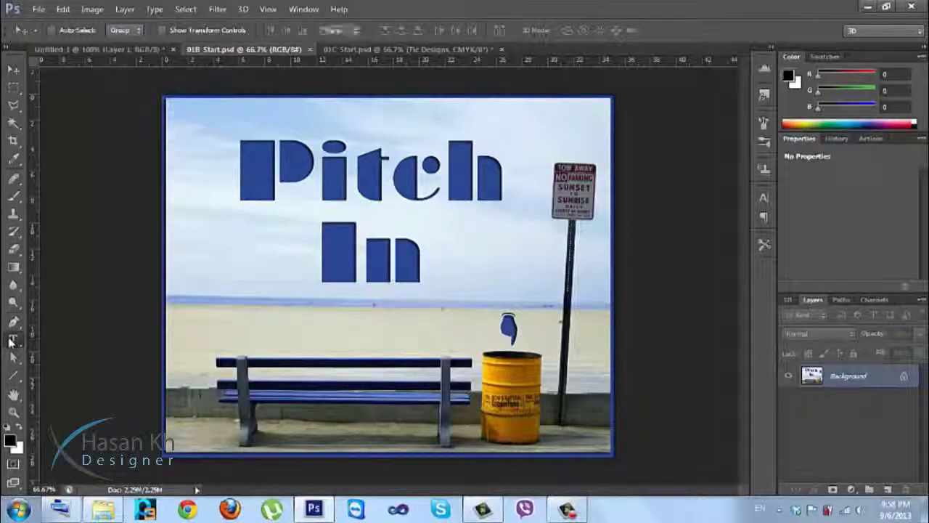
With the Type tool, set the text colour to the blue sampled from the title's P.
click(13, 339)
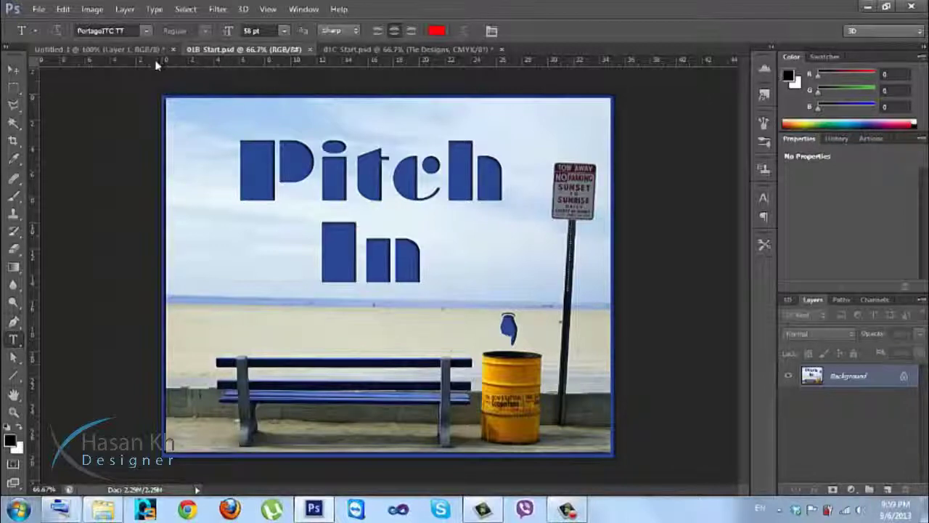
click(435, 31)
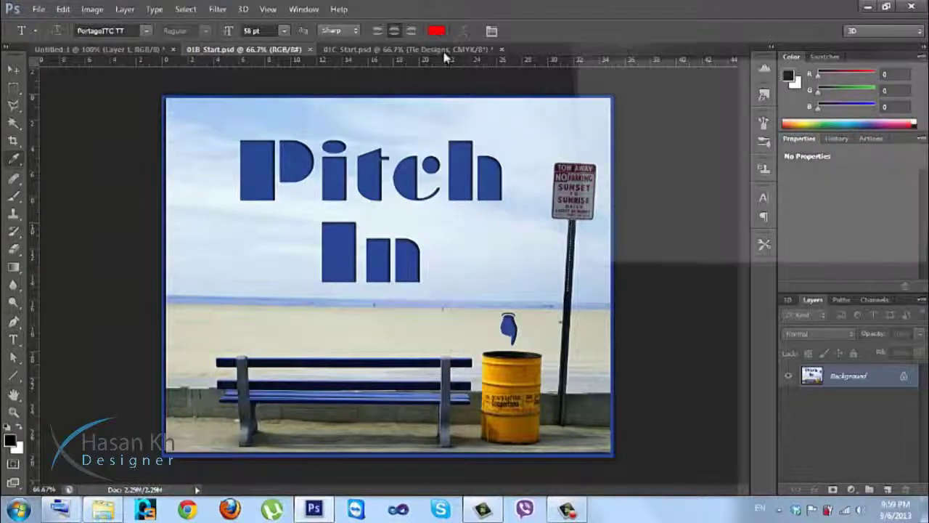
click(251, 172)
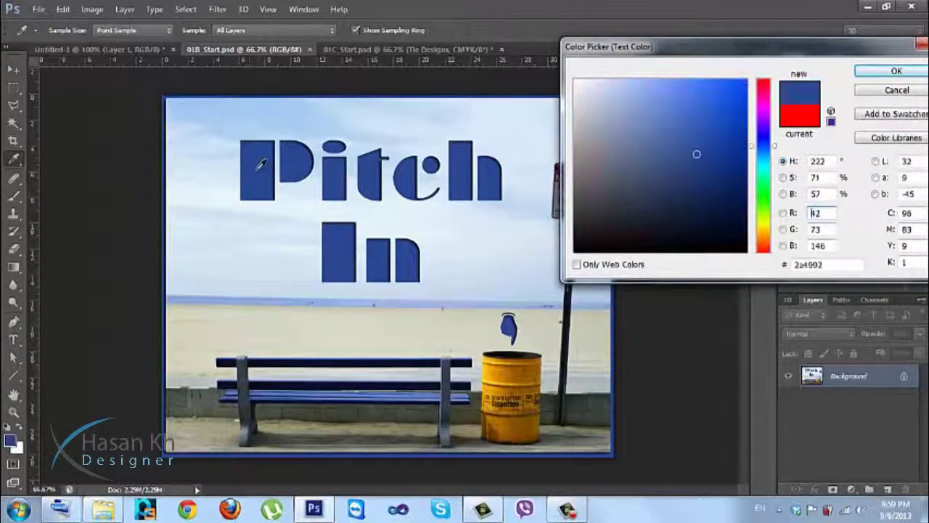
click(865, 73)
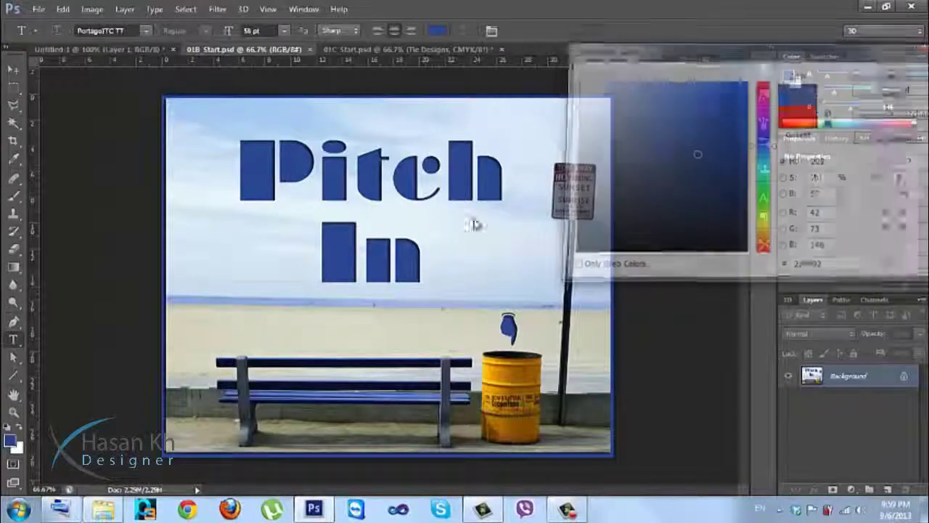
Type Photoshop above the bench and select the new text.
click(339, 330)
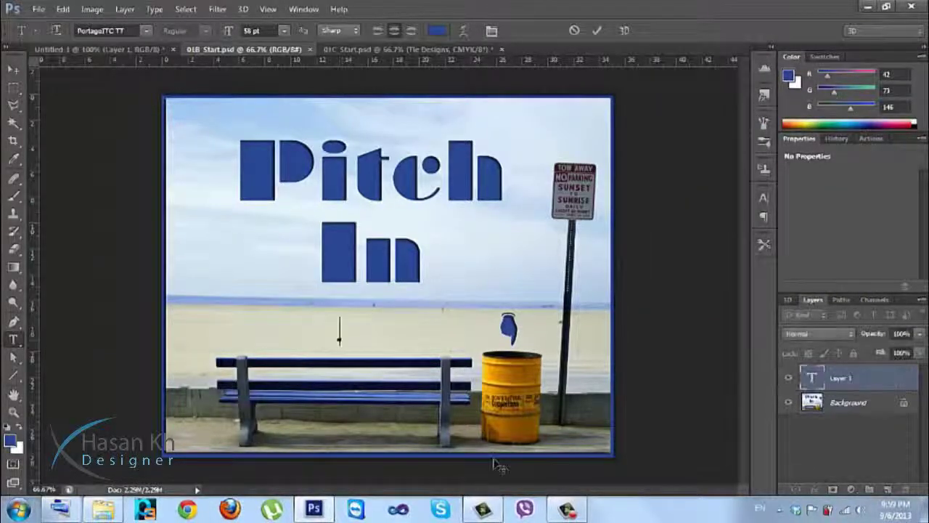
text(Photo)
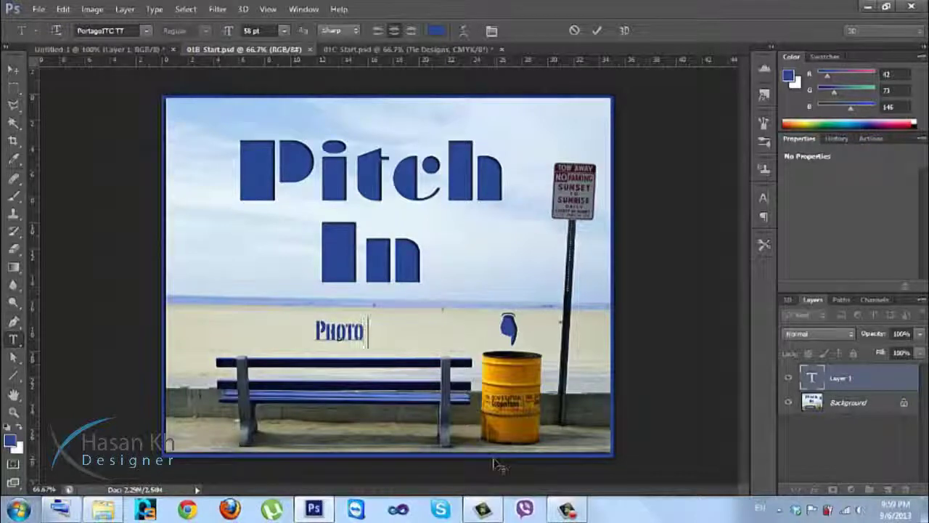
text(shop)
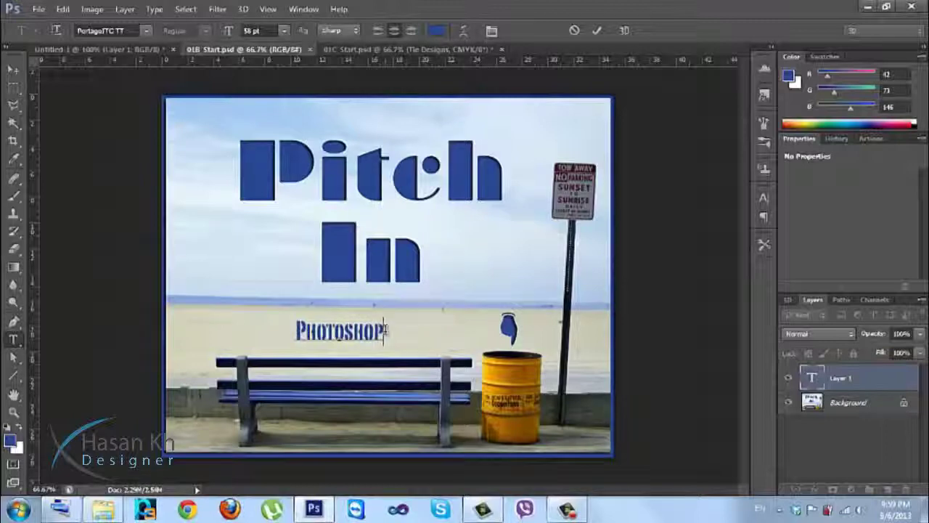
drag(386, 331, 270, 327)
click(145, 31)
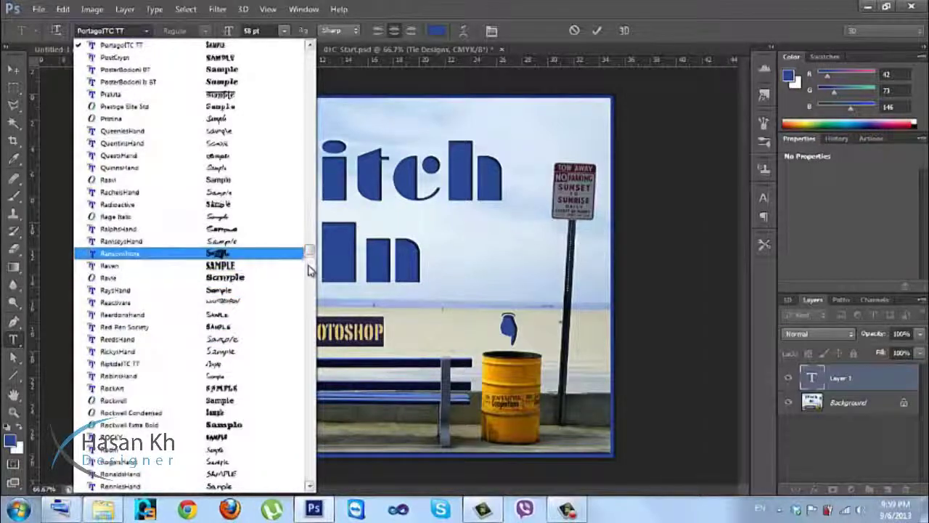
Change the PHOTOSHOP text's font to Sassafras-SsItalic.
scroll(232, 247, down, 2)
click(215, 202)
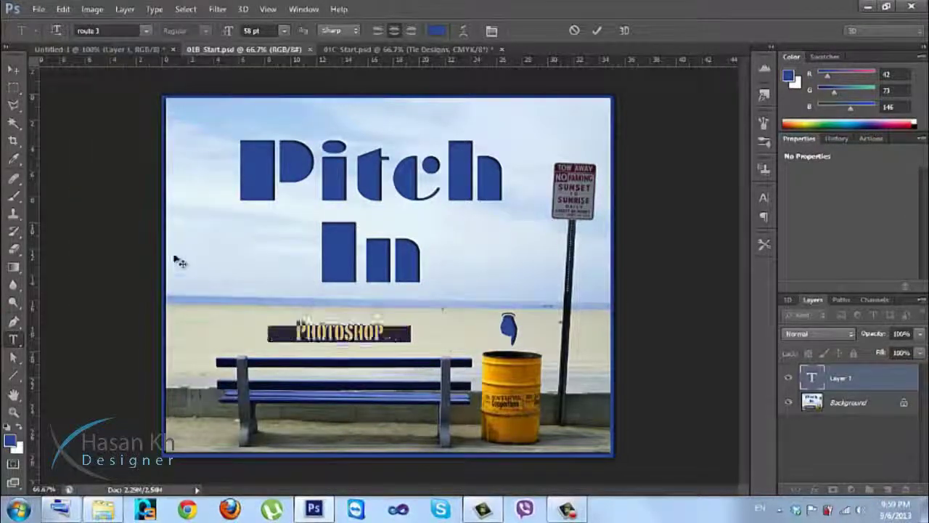
click(146, 30)
click(173, 282)
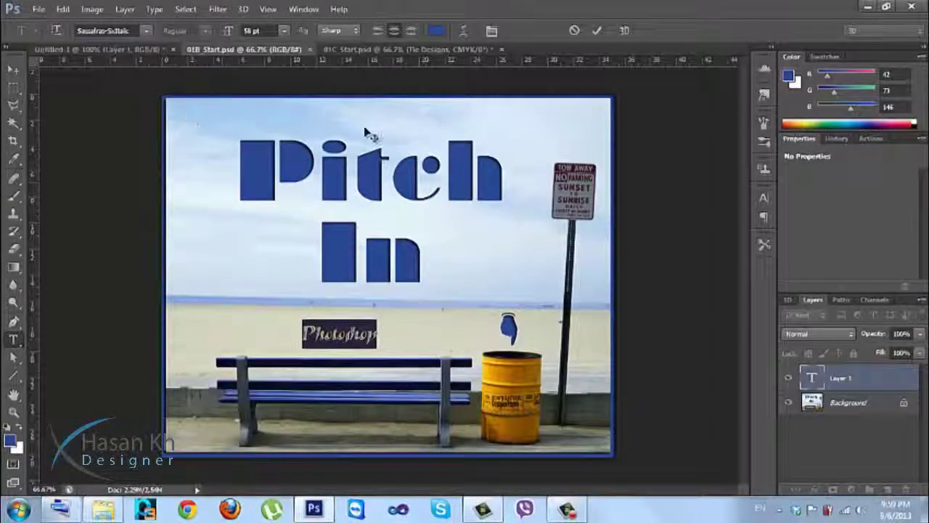
Raise the text's tracking to 600 and its font size to 73 pt.
click(764, 197)
click(697, 241)
scroll(699, 241, up, 10)
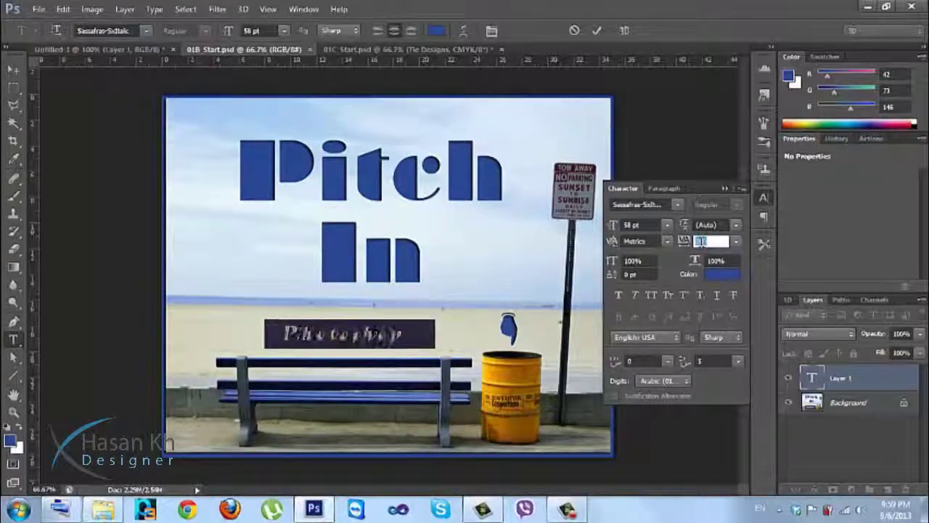
scroll(699, 241, up, 4)
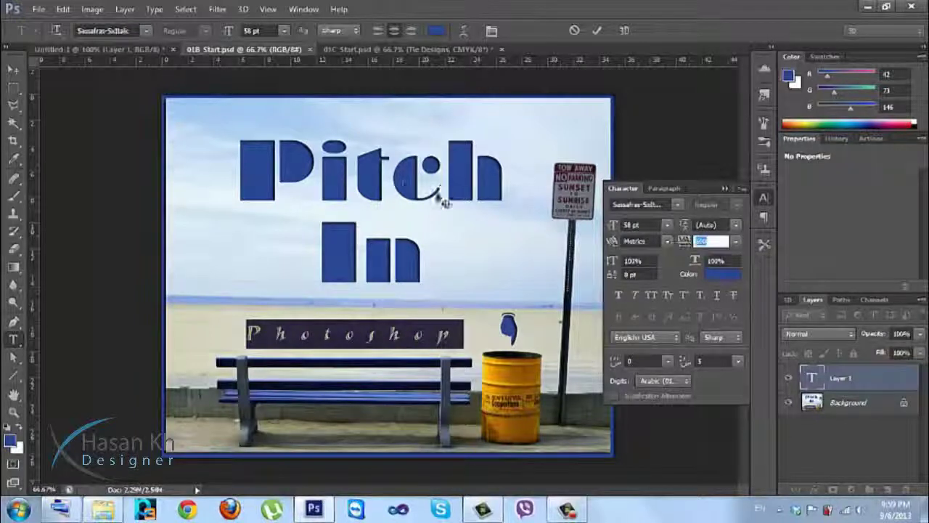
drag(611, 230, 619, 231)
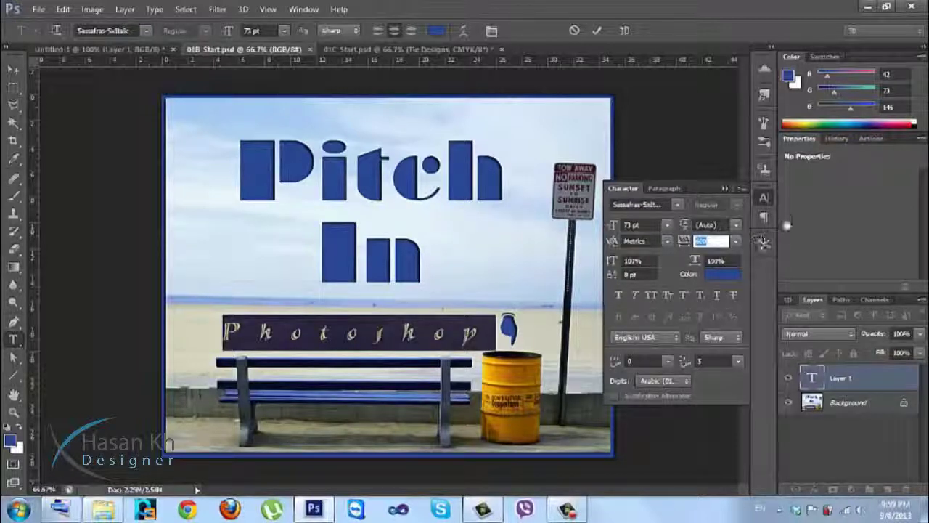
click(766, 203)
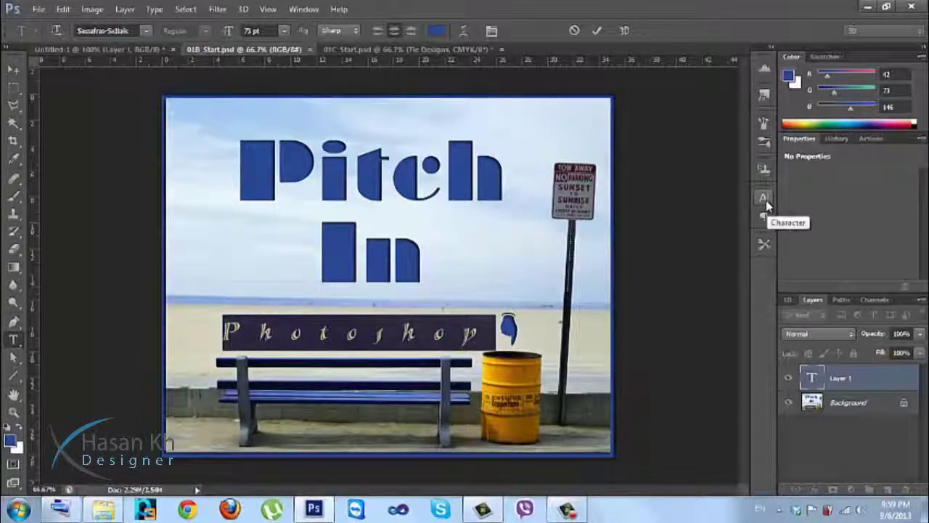
click(464, 32)
Apply an Arc warp with Bend 0 and vertical distortion about +21, then commit the text.
drag(660, 125, 712, 119)
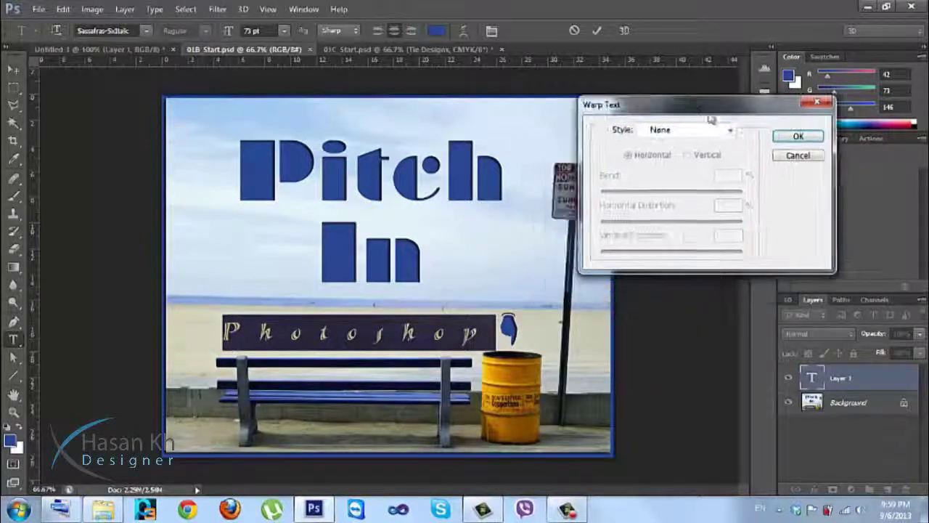
click(729, 130)
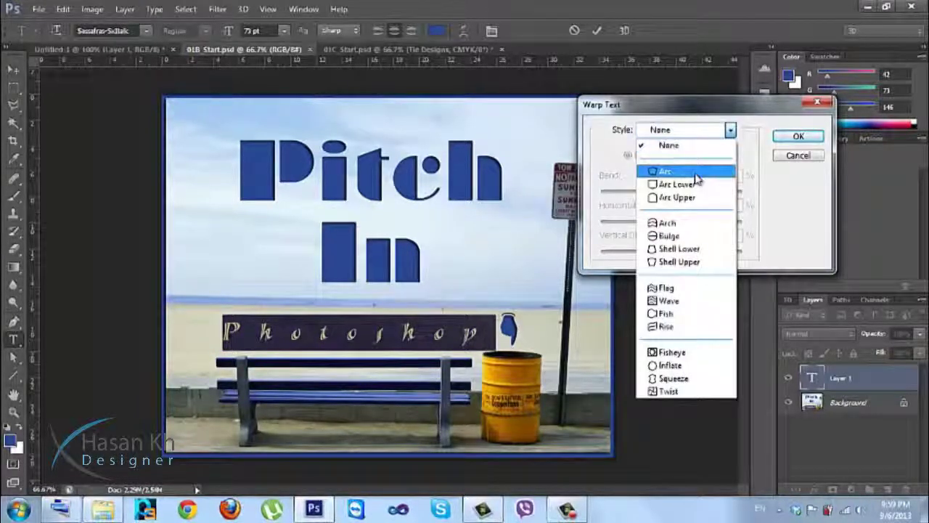
click(695, 177)
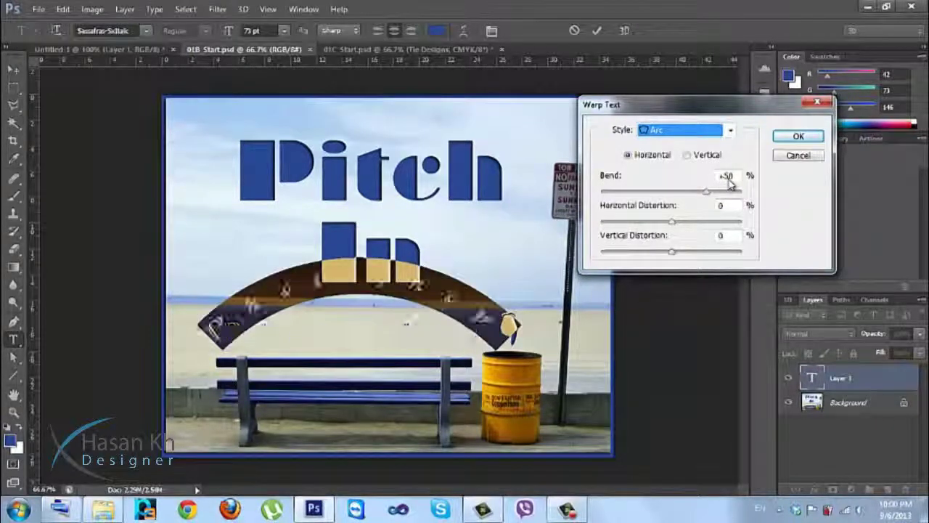
click(726, 176)
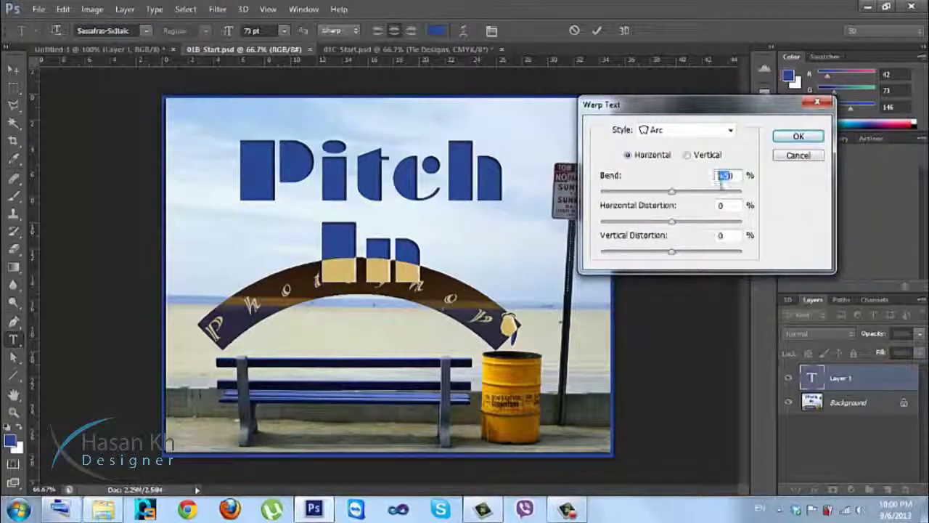
text(0)
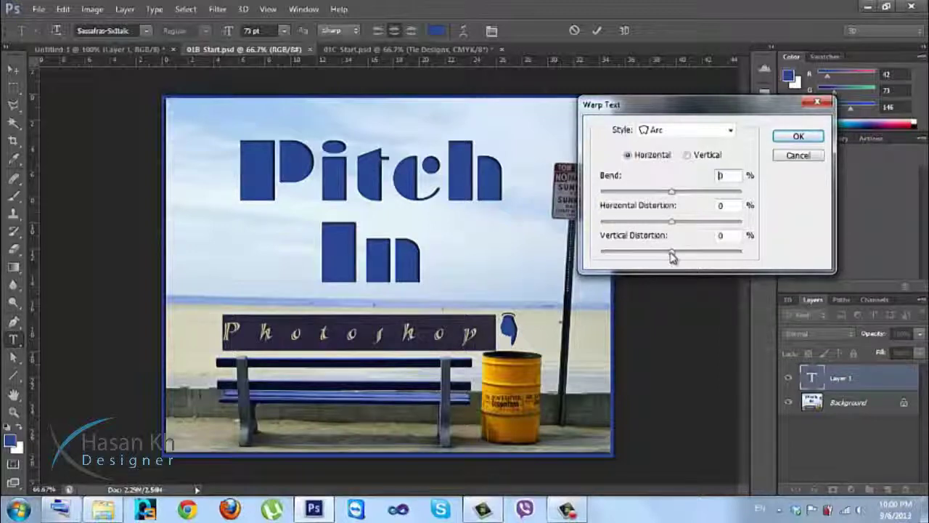
drag(675, 256, 685, 258)
click(684, 253)
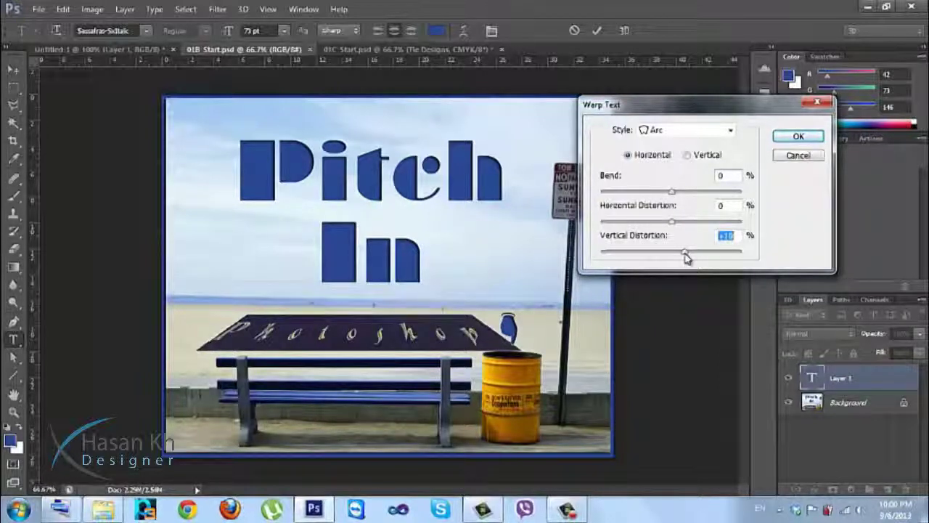
drag(686, 260, 689, 259)
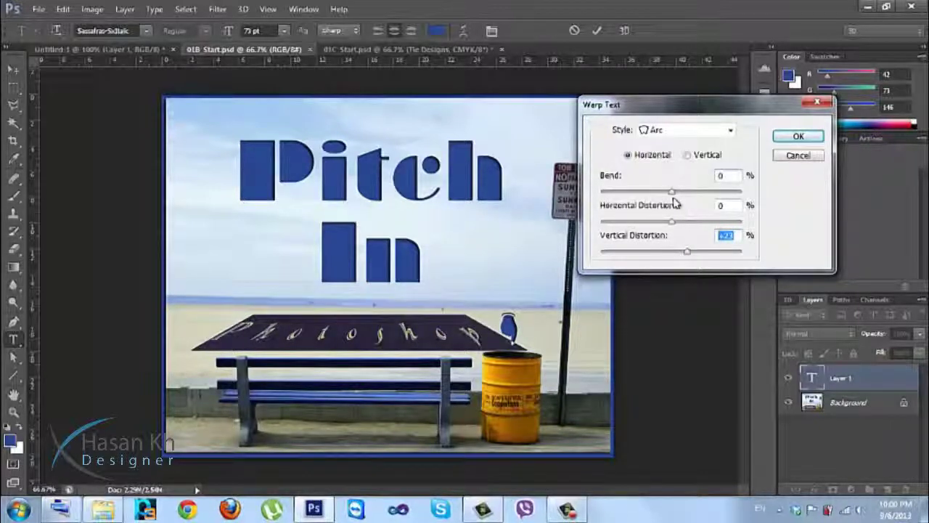
click(798, 136)
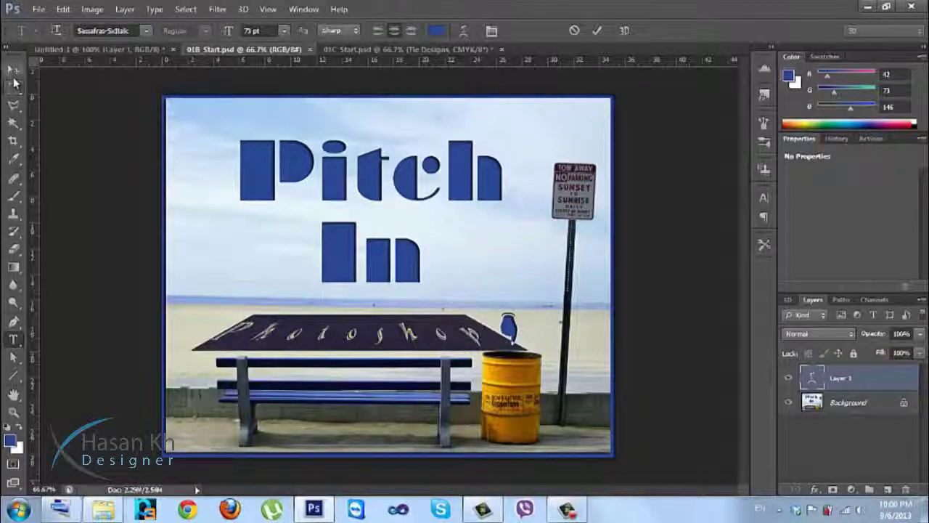
click(13, 69)
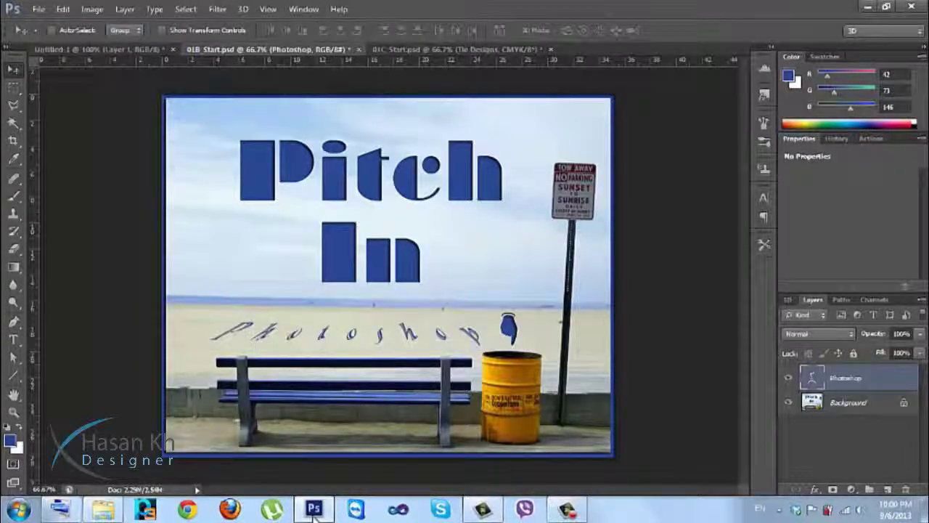
Minimize the Photoshop window to reveal the desktop.
mouse_move(314, 514)
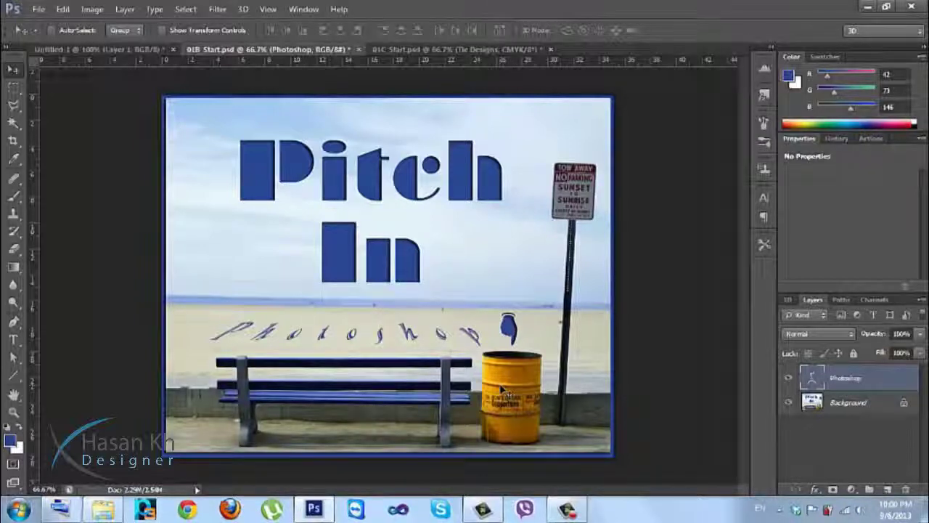
mouse_move(566, 508)
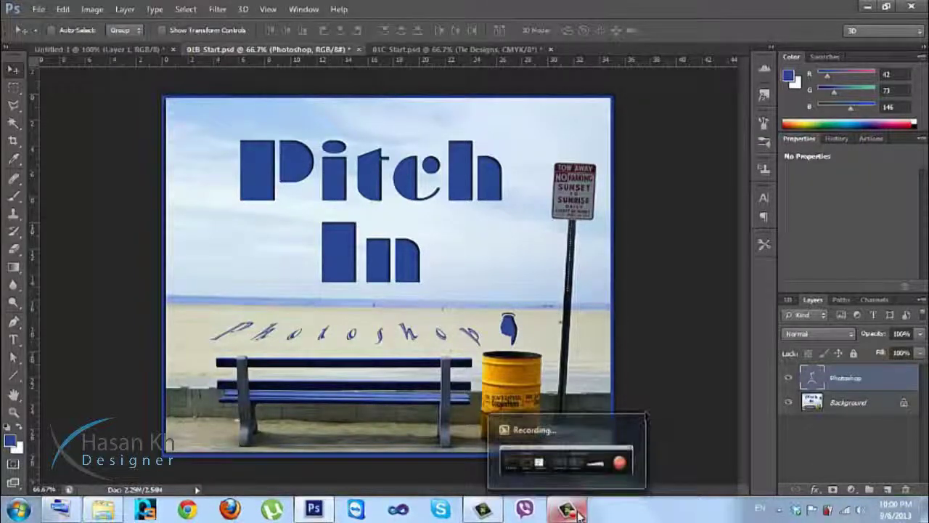
click(866, 8)
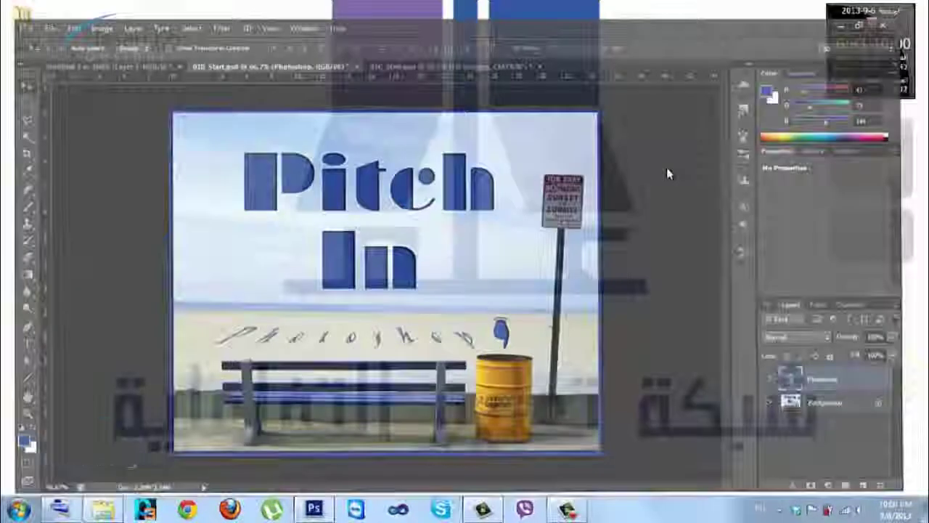